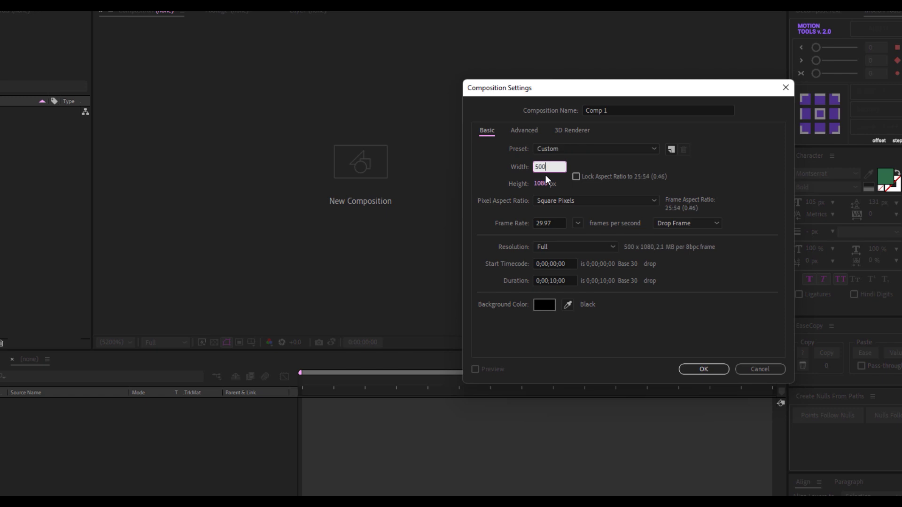
Create a composition named Text Reveal at 5000 × 150 px and 30 frames per second.
{"action": "left_click", "coordinate": [547, 183]}
{"action": "type", "text": "150"}
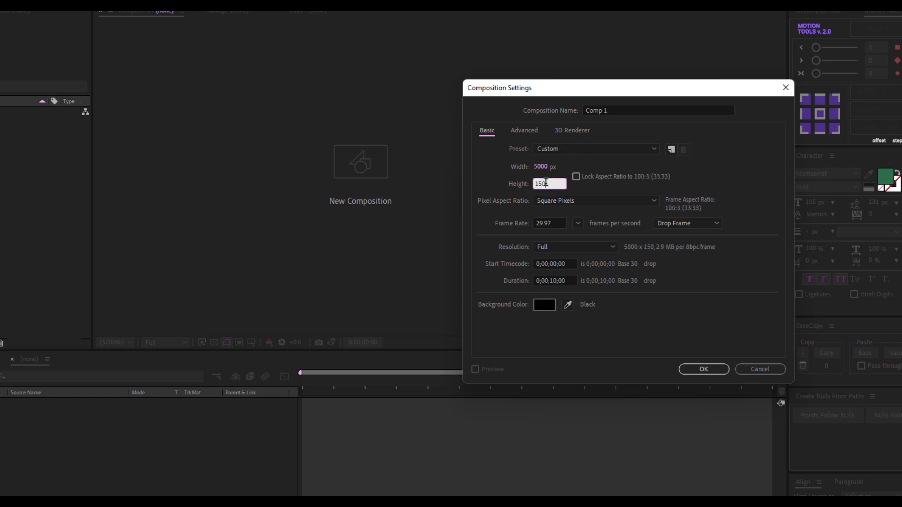
{"action": "key", "text": "Return"}
{"action": "left_click", "coordinate": [574, 110]}
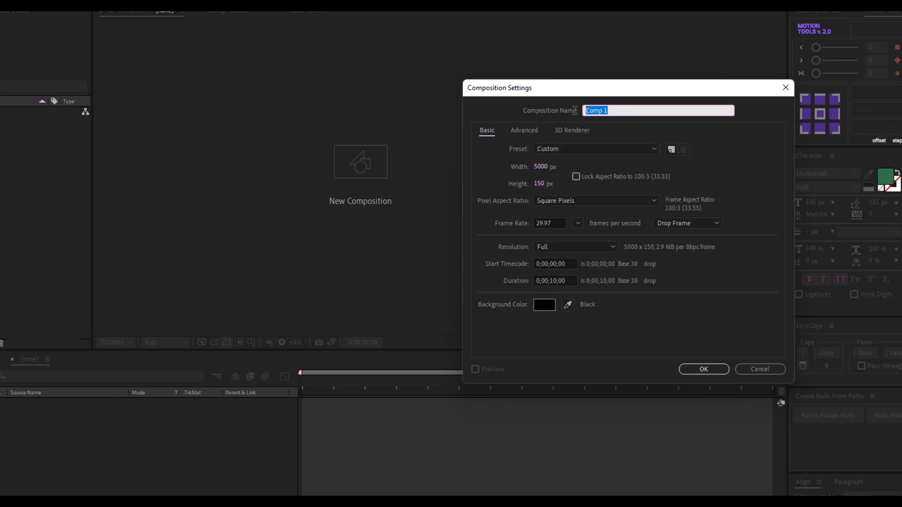
{"action": "type", "text": "Text Reveal"}
{"action": "left_click", "coordinate": [578, 224]}
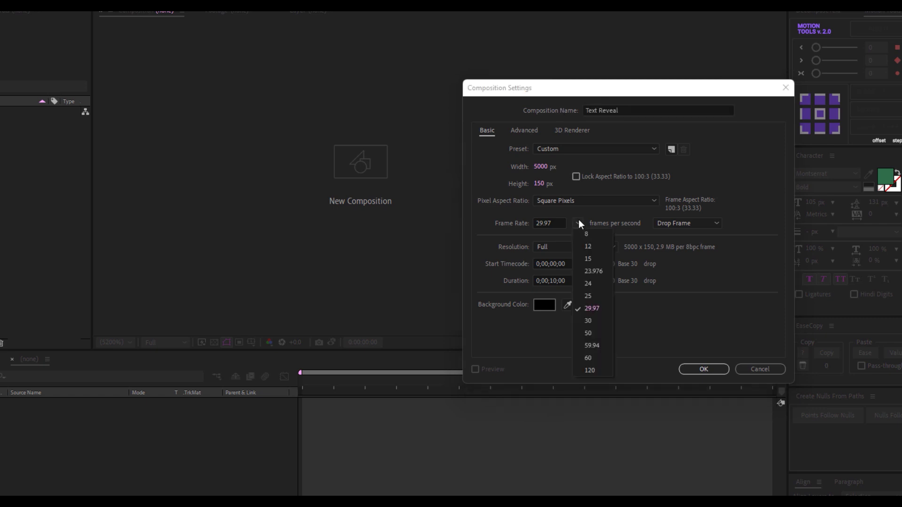
{"action": "left_click", "coordinate": [590, 321]}
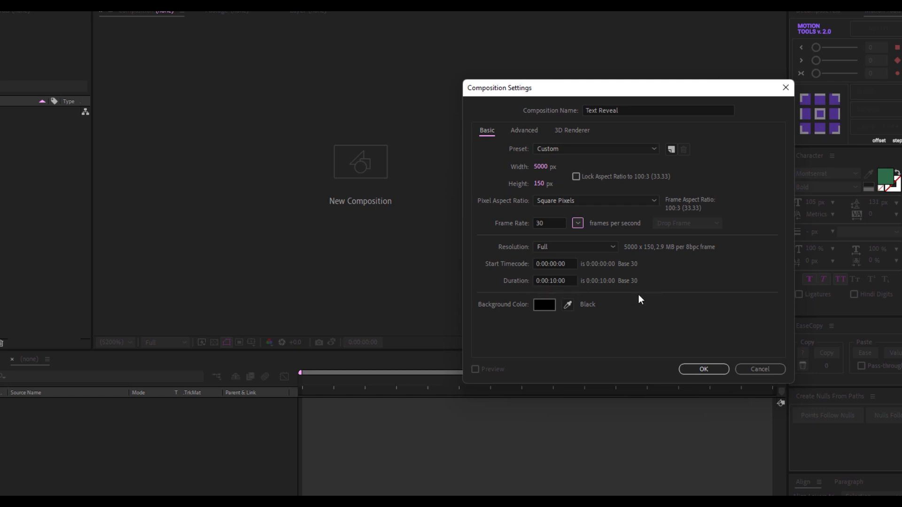
{"action": "left_click", "coordinate": [704, 370]}
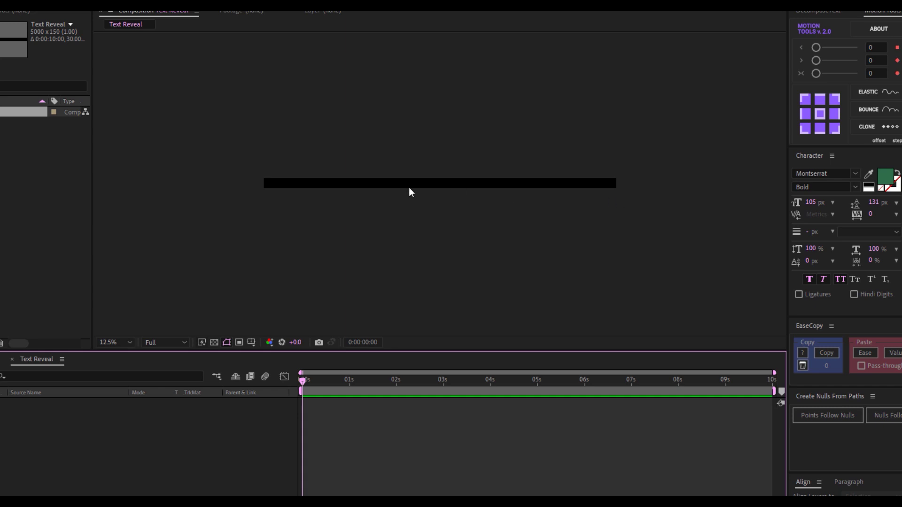
Set up a new solid at composition size, with its width divided by 4 to 1250 px.
{"action": "left_click", "coordinate": [112, 343]}
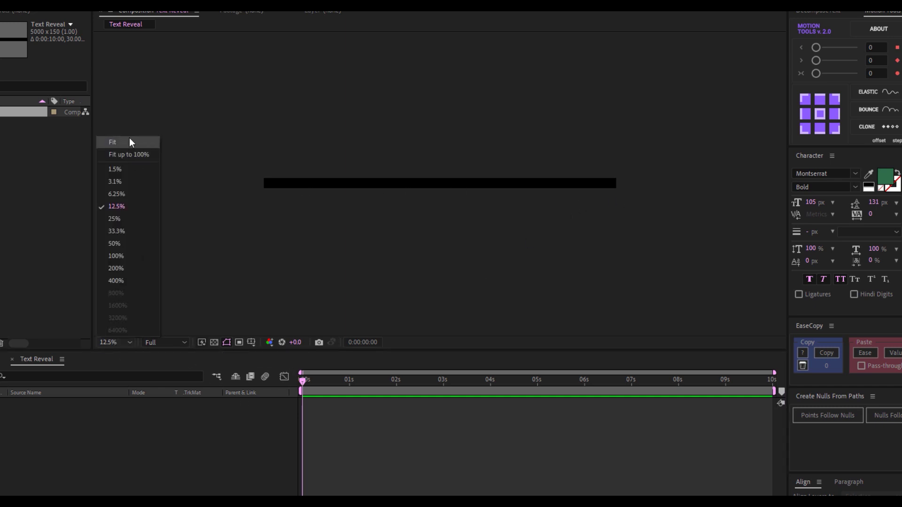
{"action": "left_click", "coordinate": [130, 141]}
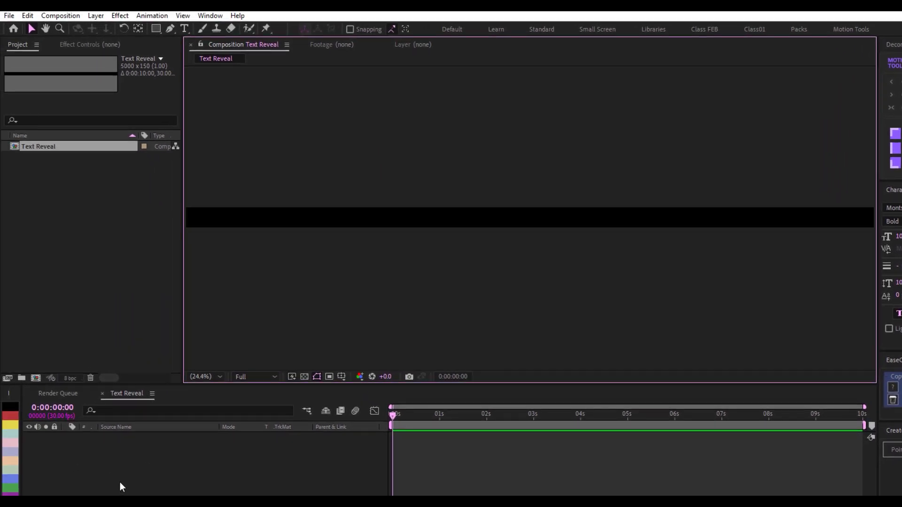
{"action": "right_click", "coordinate": [54, 457]}
{"action": "mouse_move", "coordinate": [170, 343]}
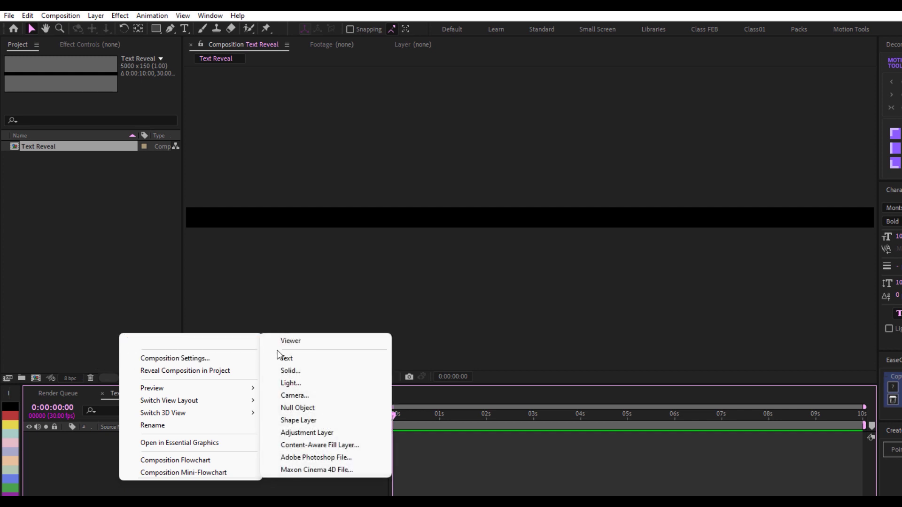
{"action": "left_click", "coordinate": [292, 372]}
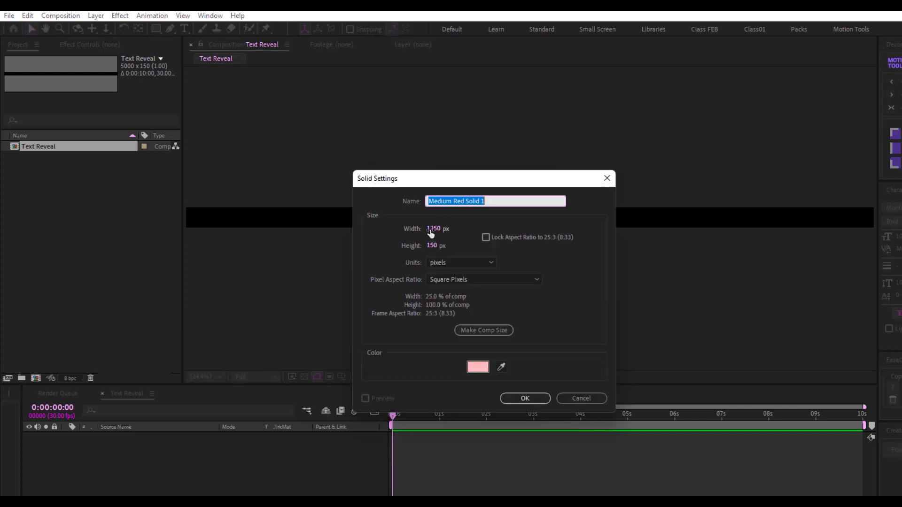
{"action": "left_click", "coordinate": [479, 330]}
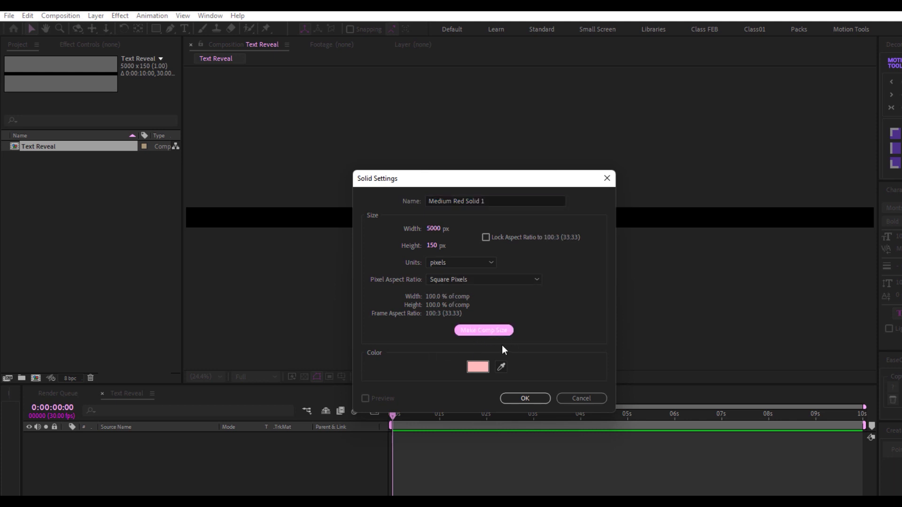
{"action": "left_click", "coordinate": [435, 231]}
{"action": "left_click", "coordinate": [449, 227]}
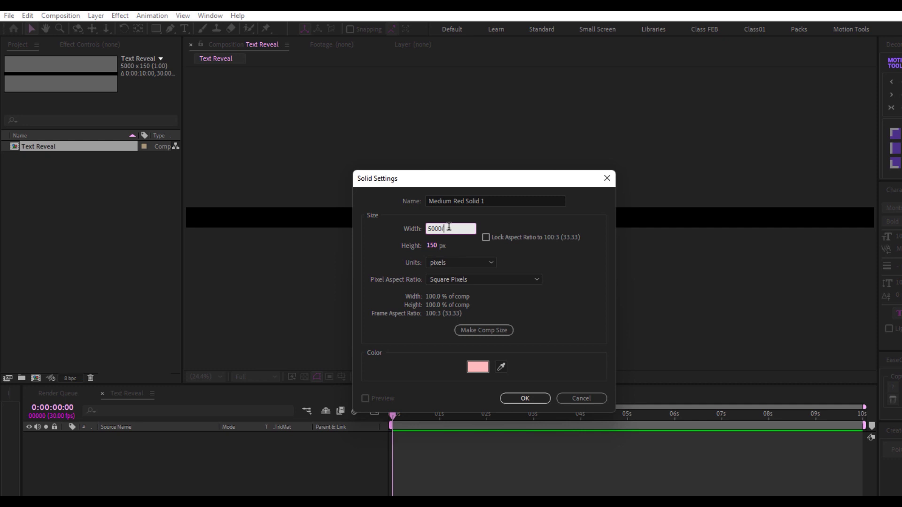
{"action": "type", "text": "/4"}
{"action": "left_click", "coordinate": [489, 212]}
Name the solid BG, give it the dark grey color 1A1A1A, and create it.
{"action": "left_click_drag", "start_coordinate": [489, 201], "coordinate": [393, 197]}
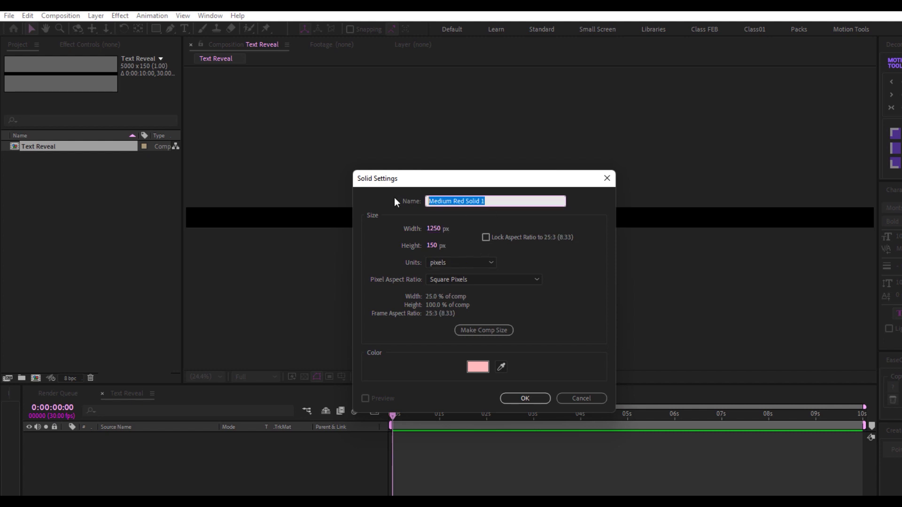
{"action": "type", "text": "BG"}
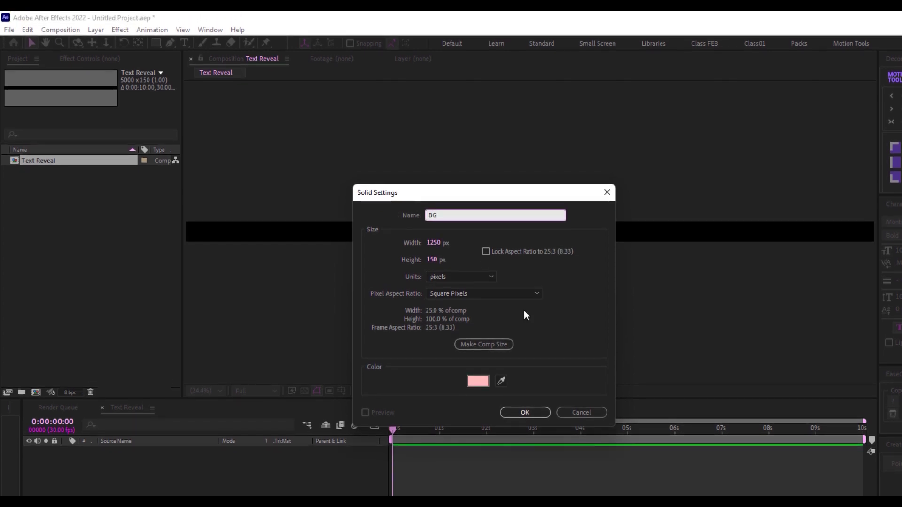
{"action": "left_click", "coordinate": [478, 382]}
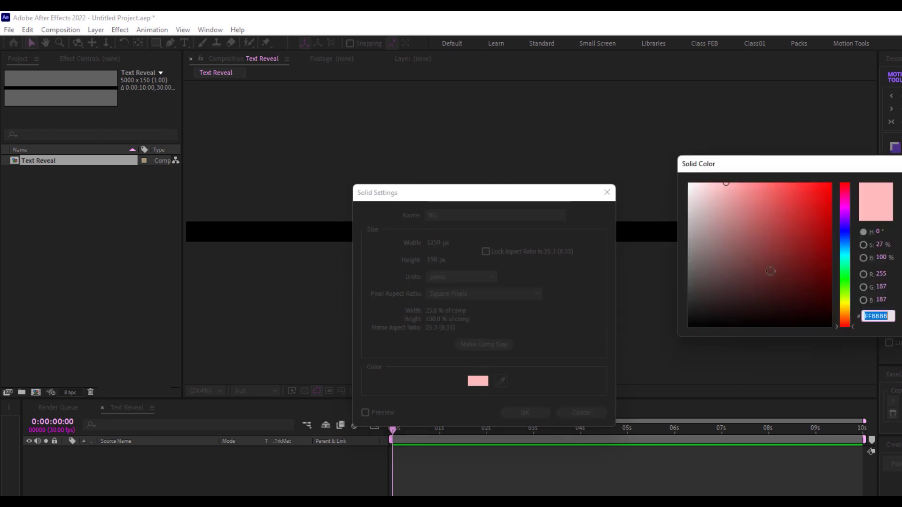
{"action": "mouse_move", "coordinate": [699, 302]}
{"action": "left_mouse_down"}
{"action": "mouse_move", "coordinate": [669, 303]}
{"action": "mouse_move", "coordinate": [669, 314]}
{"action": "left_mouse_up"}
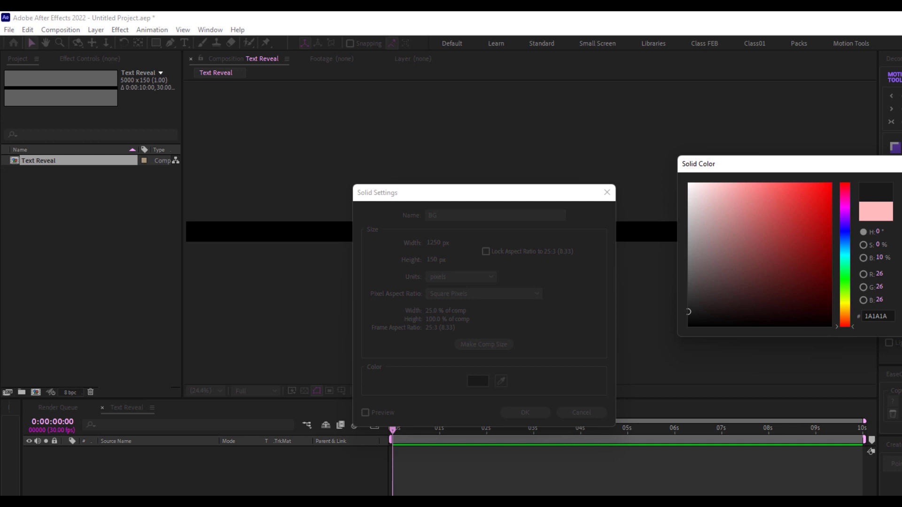
{"action": "key", "text": "Return"}
{"action": "left_click", "coordinate": [528, 411]}
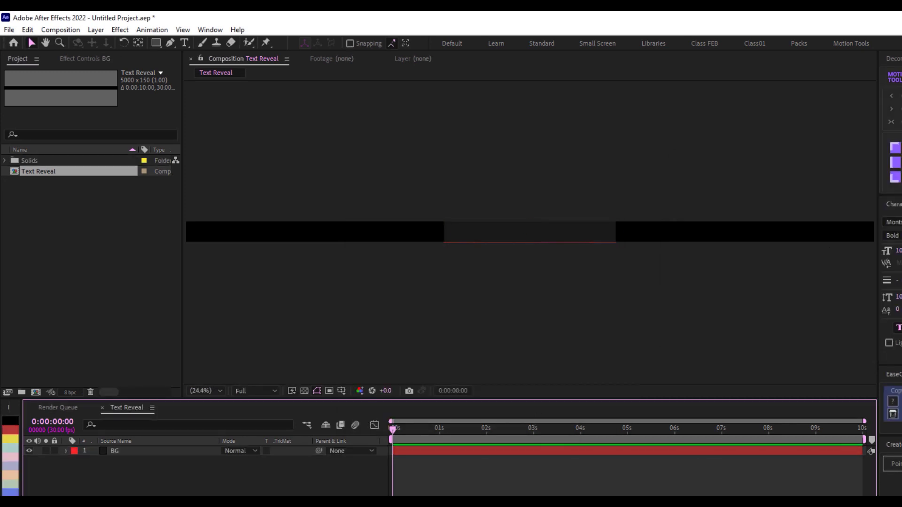
Change the BG solid's color to white in its solid settings.
{"action": "left_click", "coordinate": [150, 453]}
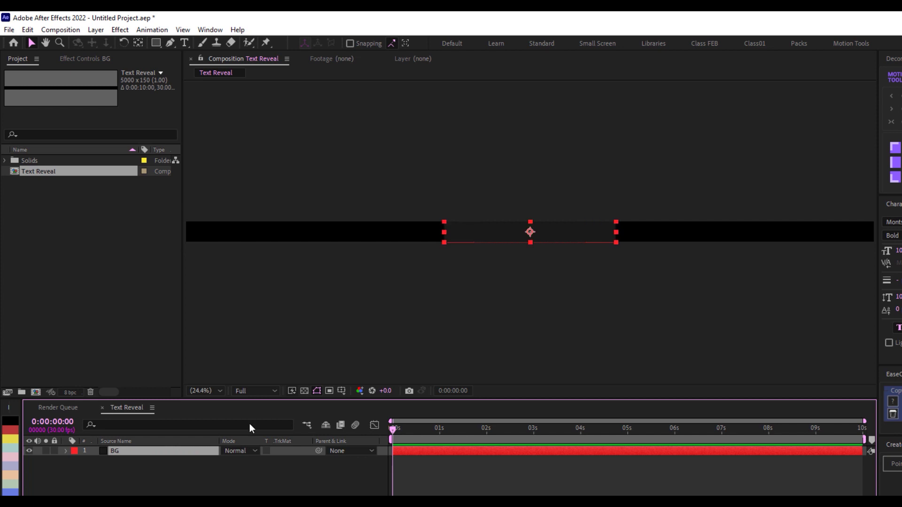
{"action": "left_click", "coordinate": [96, 30]}
{"action": "left_click", "coordinate": [141, 54]}
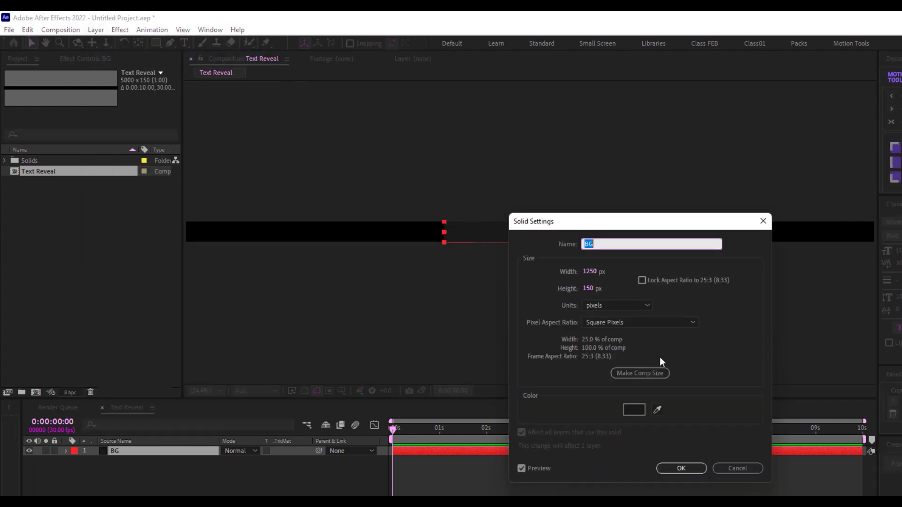
{"action": "left_click", "coordinate": [633, 410]}
{"action": "left_click_drag", "start_coordinate": [704, 193], "coordinate": [694, 183]}
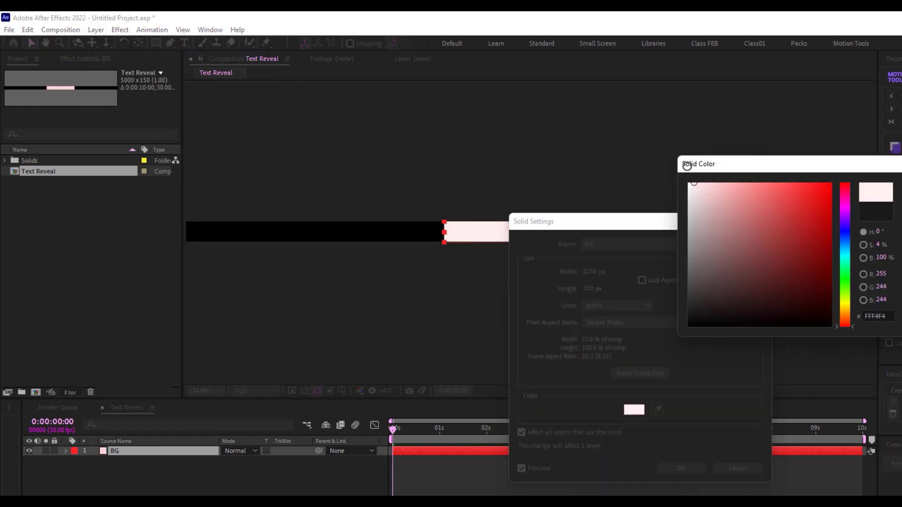
{"action": "left_click", "coordinate": [803, 160]}
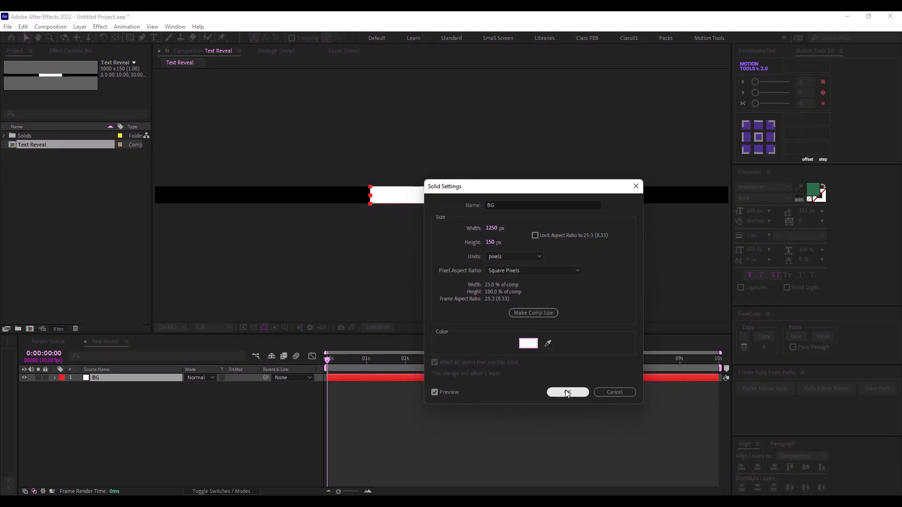
{"action": "left_click", "coordinate": [567, 393]}
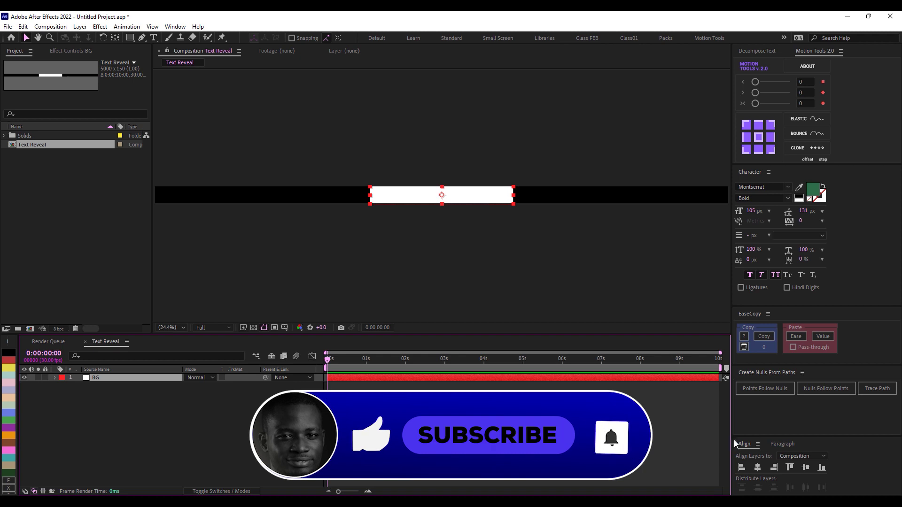
Align the BG solid to the left edge of the composition.
{"action": "left_click_drag", "start_coordinate": [734, 439], "coordinate": [734, 414]}
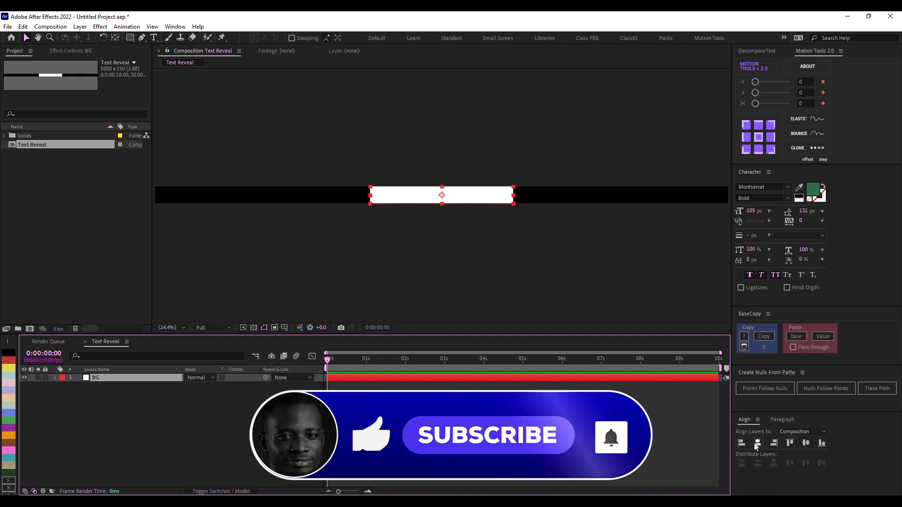
{"action": "left_click", "coordinate": [175, 27]}
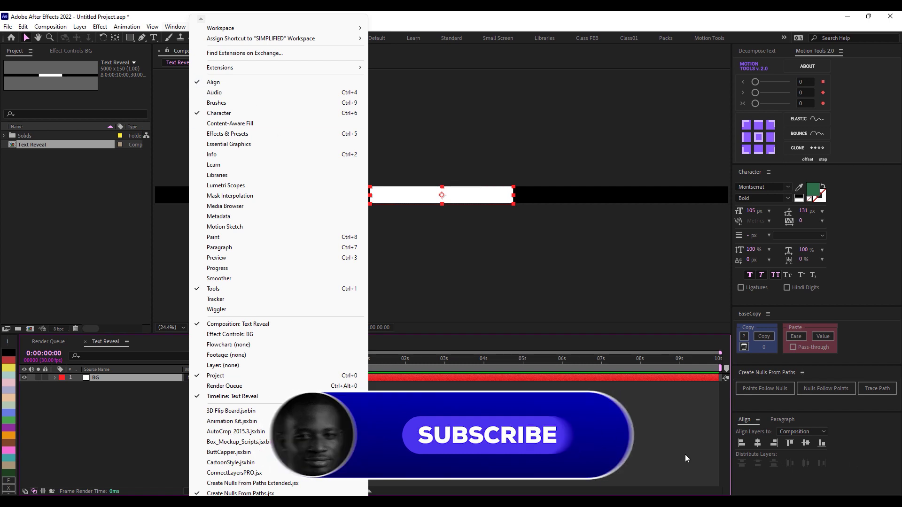
{"action": "left_click", "coordinate": [864, 462]}
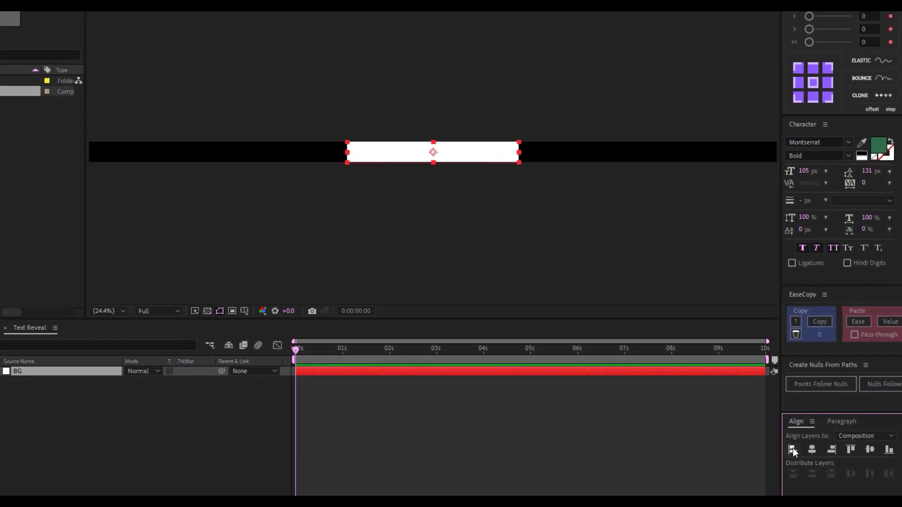
{"action": "left_click", "coordinate": [792, 449]}
{"action": "left_click", "coordinate": [117, 426]}
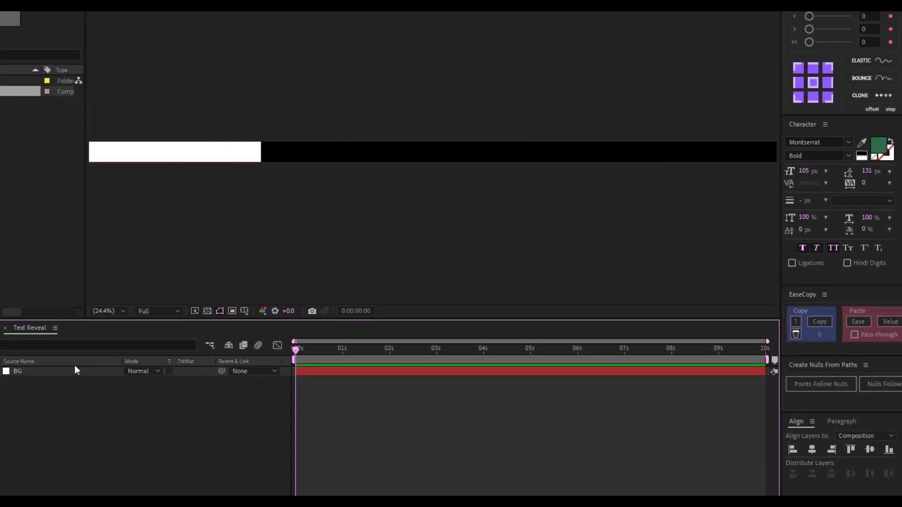
Duplicate the BG layer and align the copy to the right edge of the composition.
{"action": "left_click", "coordinate": [72, 375]}
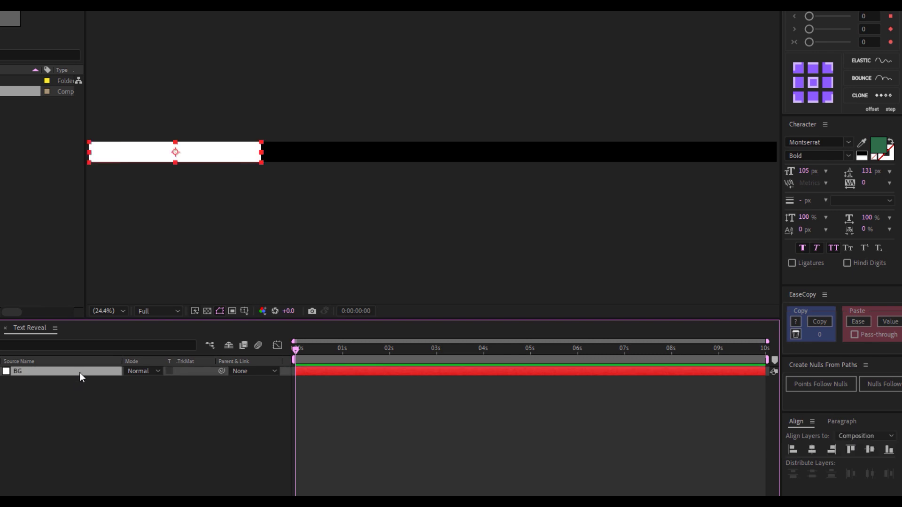
{"action": "key", "text": "ctrl+d"}
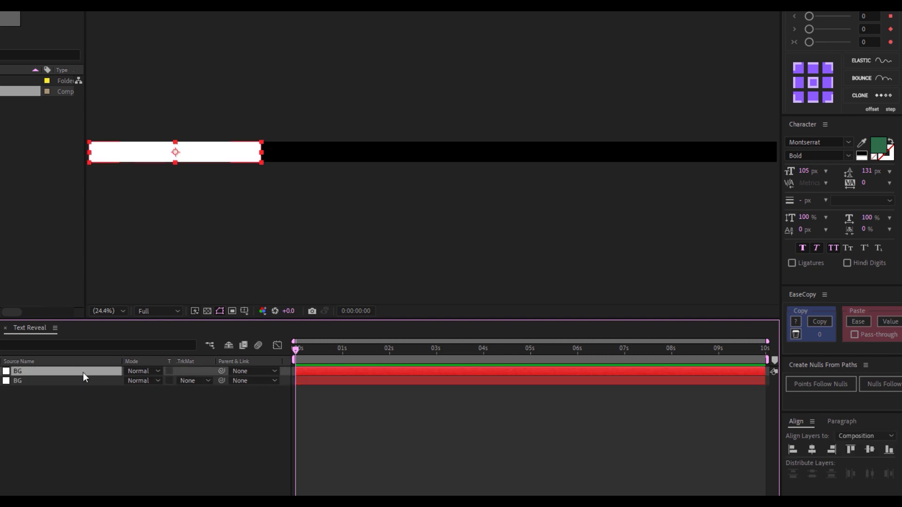
{"action": "left_click", "coordinate": [832, 449]}
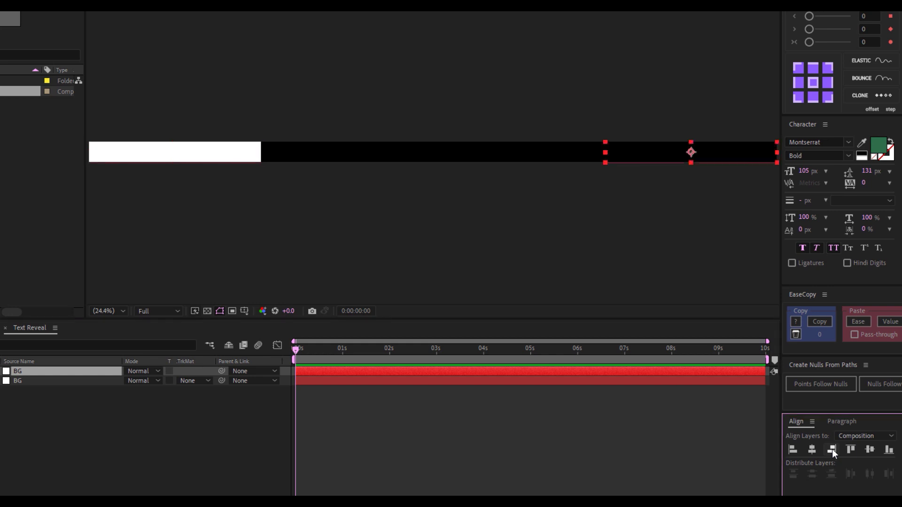
Duplicate the right-hand BG layer twice and place the copies side by side in the gap between the two outer solids.
{"action": "left_click", "coordinate": [30, 368]}
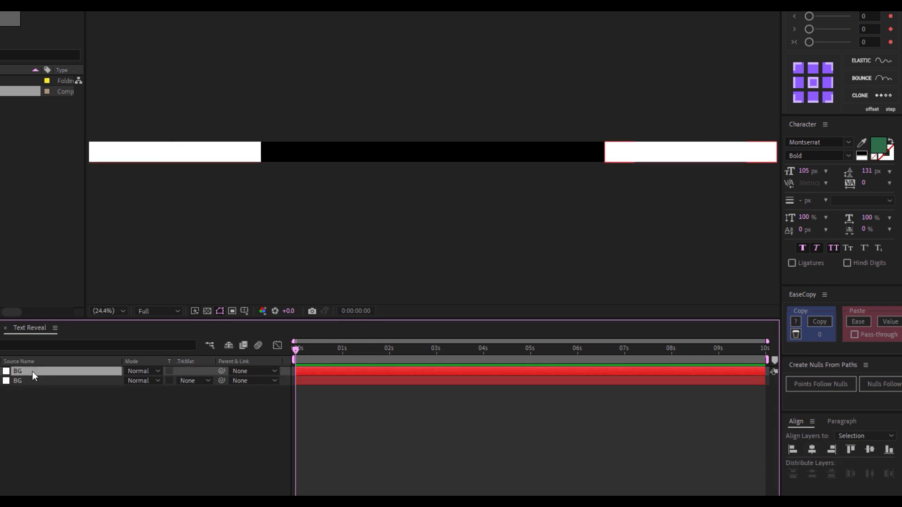
{"action": "key", "text": "ctrl+d"}
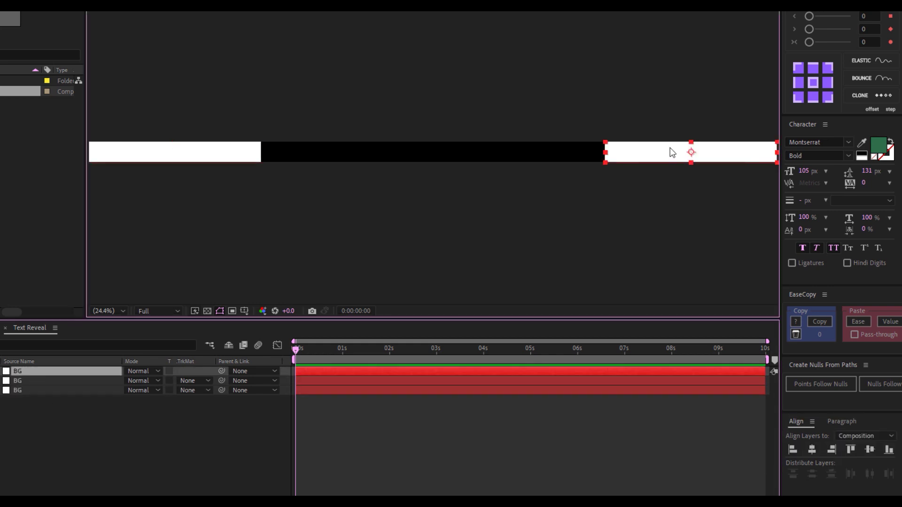
{"action": "left_click_drag", "start_coordinate": [671, 150], "coordinate": [329, 149]}
{"action": "key", "text": "ctrl+d"}
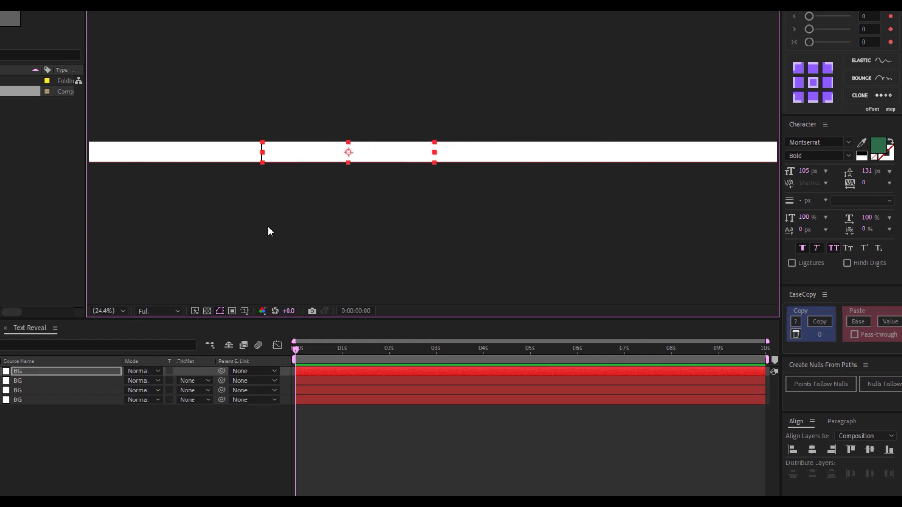
Select all four BG solids and distribute them evenly across the composition's width.
{"action": "key", "text": "comma"}
{"action": "left_click_drag", "start_coordinate": [692, 98], "coordinate": [208, 232]}
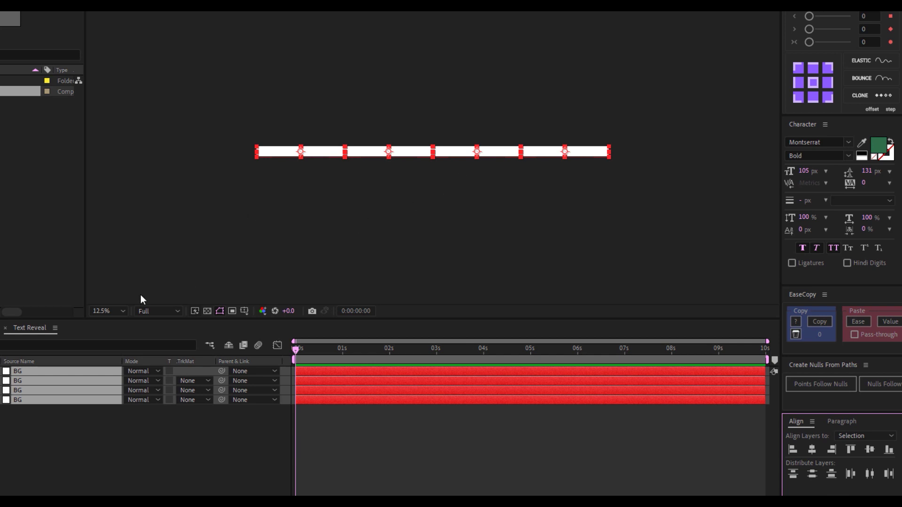
{"action": "left_click", "coordinate": [105, 309]}
{"action": "left_click", "coordinate": [131, 123]}
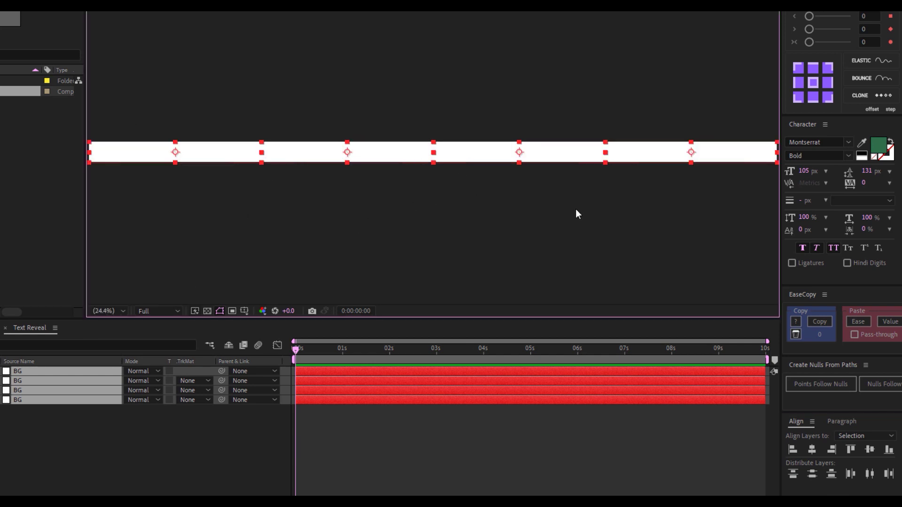
Reorder the BG layers so the stack from bottom to top follows the solids from left to right.
{"action": "left_click", "coordinate": [584, 235]}
{"action": "left_click", "coordinate": [41, 399]}
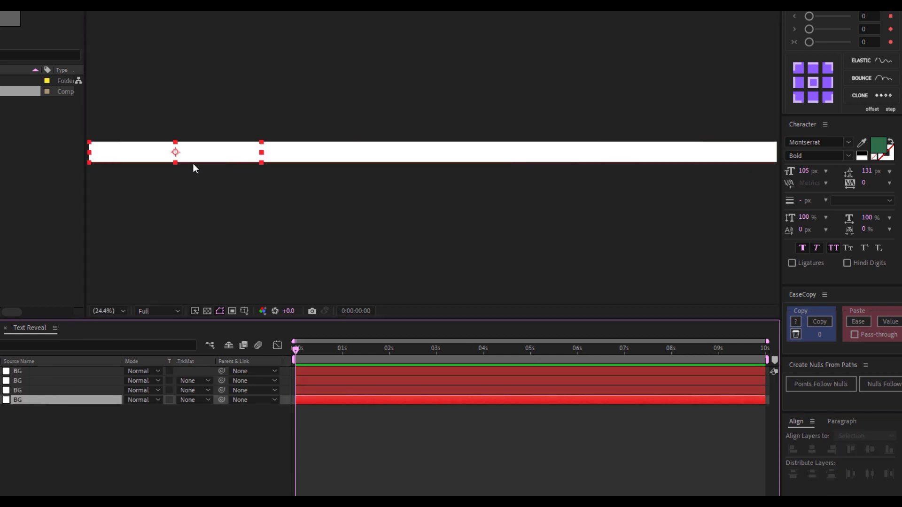
{"action": "left_click", "coordinate": [24, 391]}
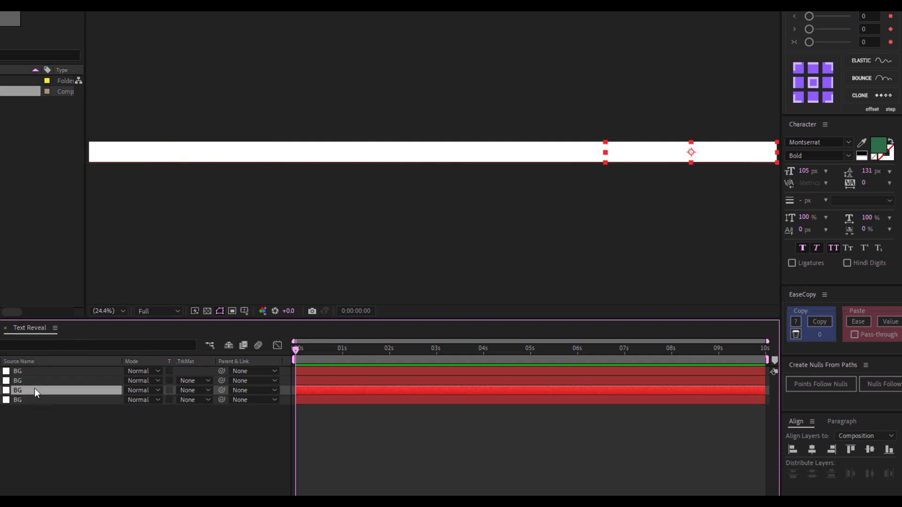
{"action": "mouse_move", "coordinate": [35, 390]}
{"action": "left_mouse_down"}
{"action": "mouse_move", "coordinate": [42, 370]}
{"action": "mouse_move", "coordinate": [27, 377]}
{"action": "left_mouse_up"}
{"action": "left_click", "coordinate": [22, 390]}
{"action": "left_click", "coordinate": [30, 388]}
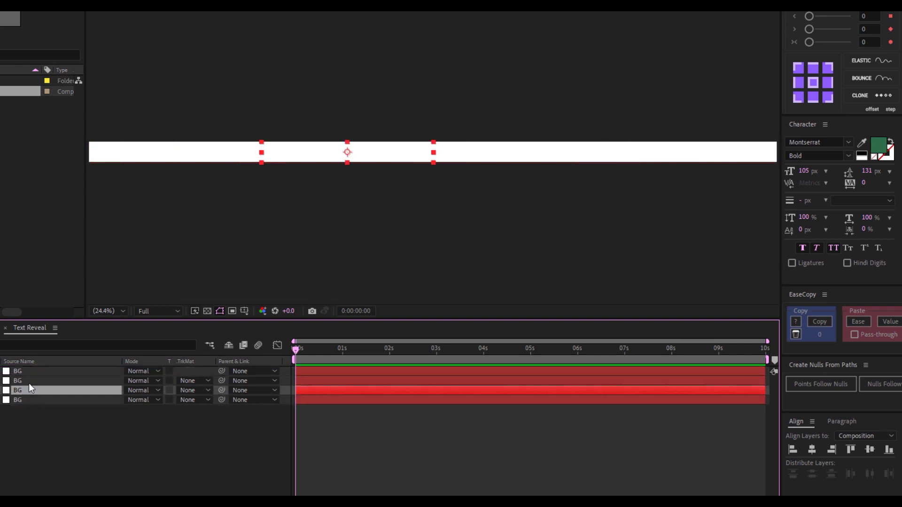
{"action": "left_click", "coordinate": [30, 381]}
{"action": "left_click", "coordinate": [29, 373]}
Apply the Fill effect to the leftmost BG solid, the lowest layer in the stack.
{"action": "left_click", "coordinate": [28, 399]}
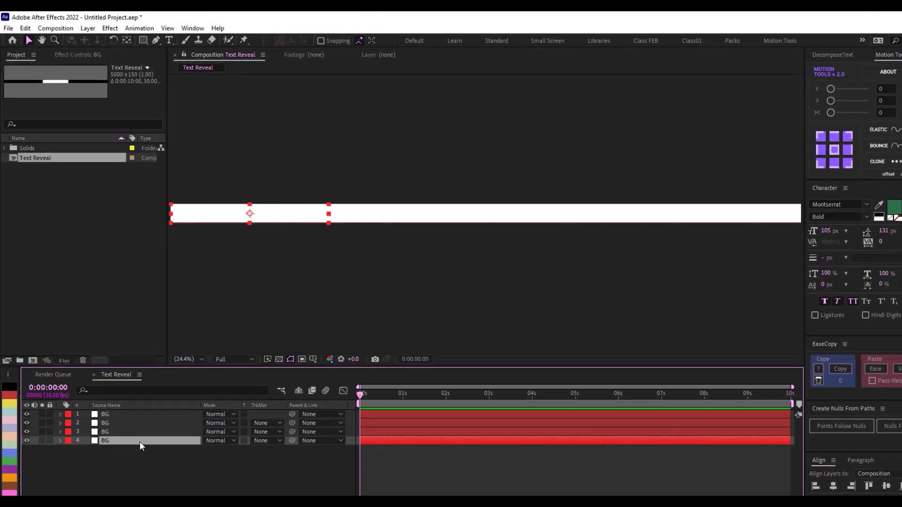
{"action": "key", "text": "ctrl+space"}
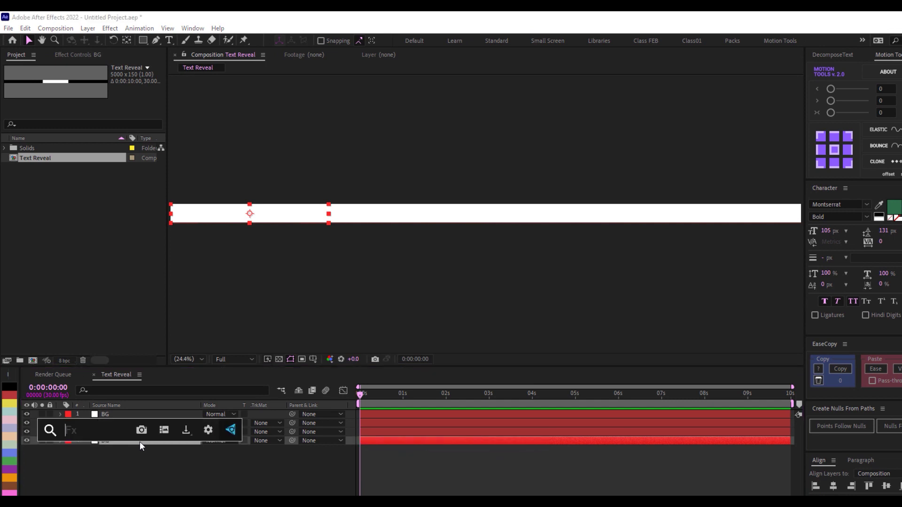
{"action": "type", "text": "fill"}
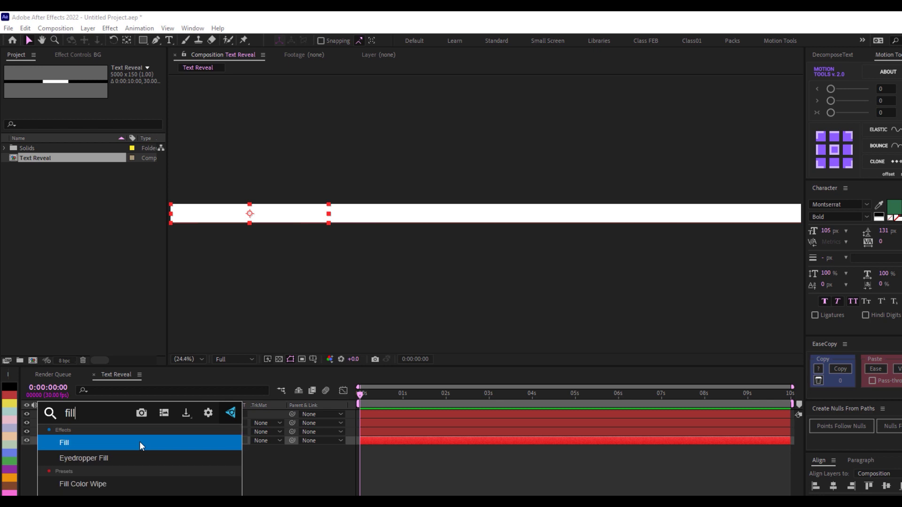
{"action": "key", "text": "Return"}
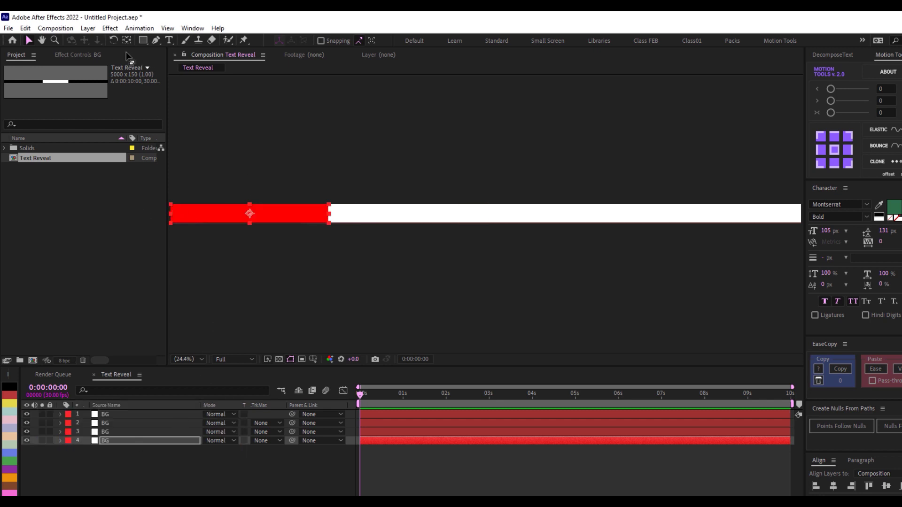
Show the Effect Controls panel and dock it as a separate column between the Project and Composition panels.
{"action": "left_click", "coordinate": [77, 54]}
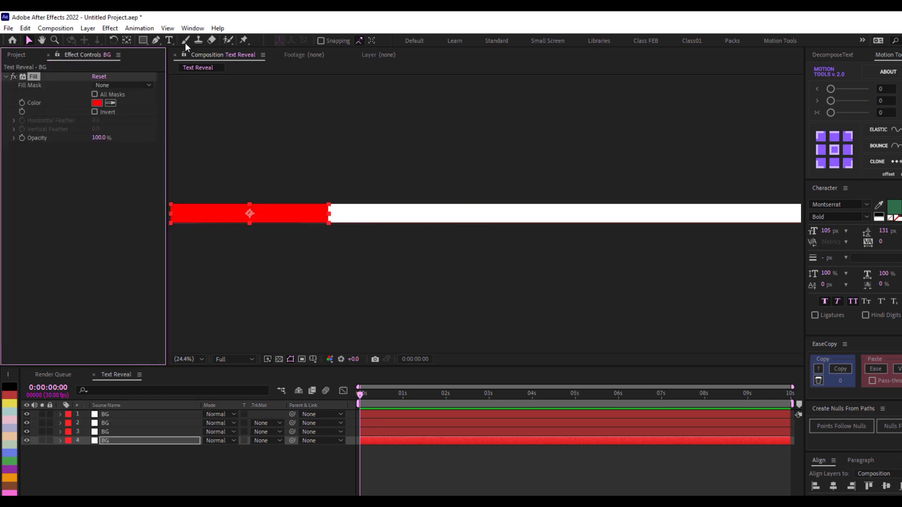
{"action": "left_click_drag", "start_coordinate": [168, 78], "coordinate": [254, 93]}
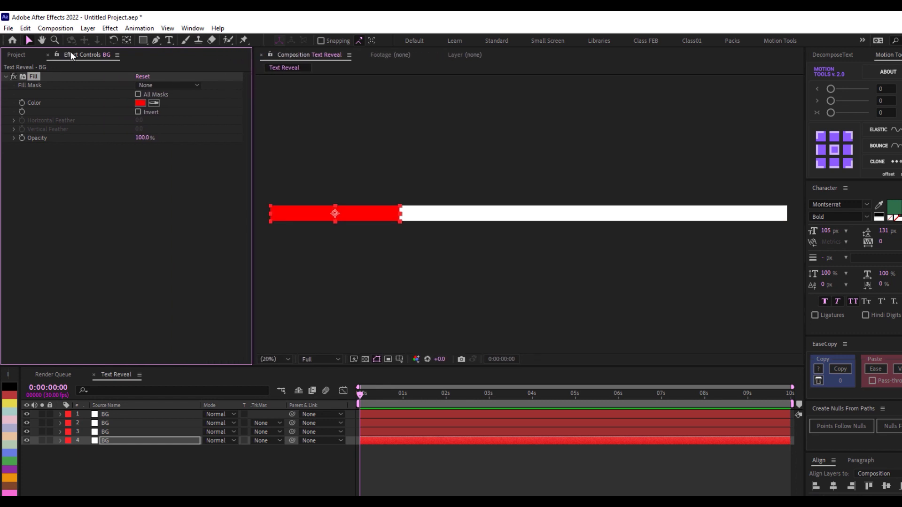
{"action": "left_click_drag", "start_coordinate": [70, 55], "coordinate": [249, 121]}
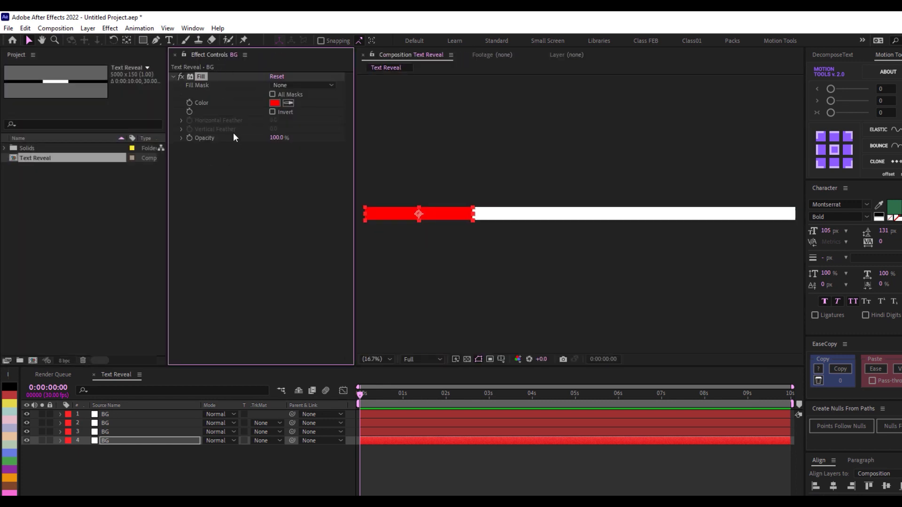
Set the leftmost BG solid's Fill color to FFC9B9.
{"action": "left_click", "coordinate": [275, 103]}
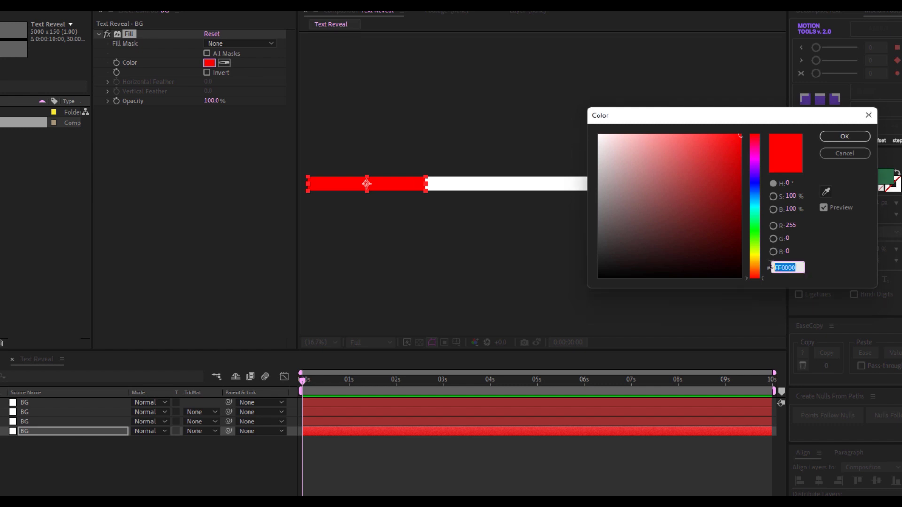
{"action": "type", "text": "FFC9B9"}
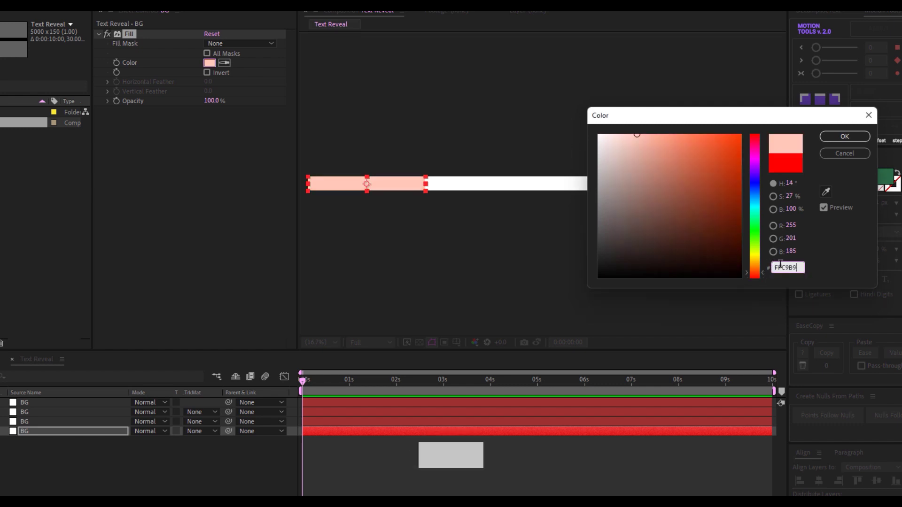
{"action": "left_click", "coordinate": [842, 137]}
Copy the Fill effect from the leftmost BG solid and paste it onto the other three BG layers.
{"action": "left_click", "coordinate": [61, 422]}
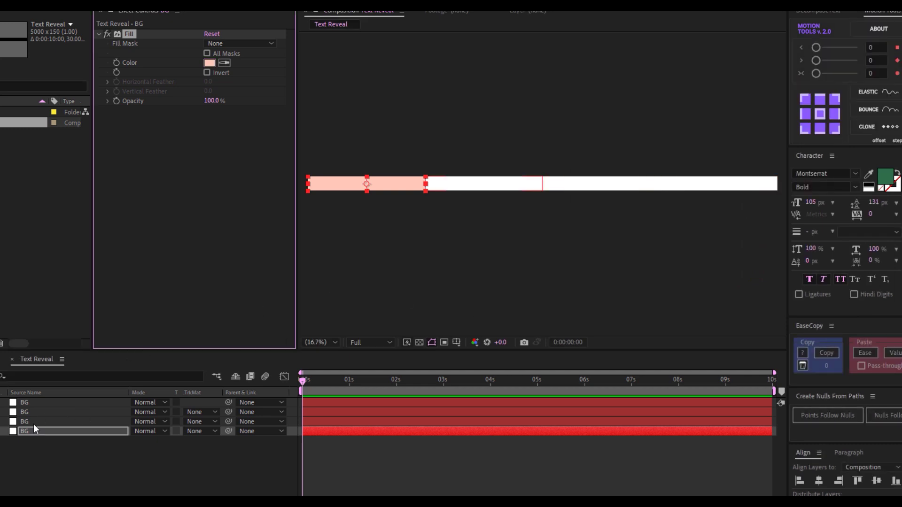
{"action": "left_click", "coordinate": [61, 432]}
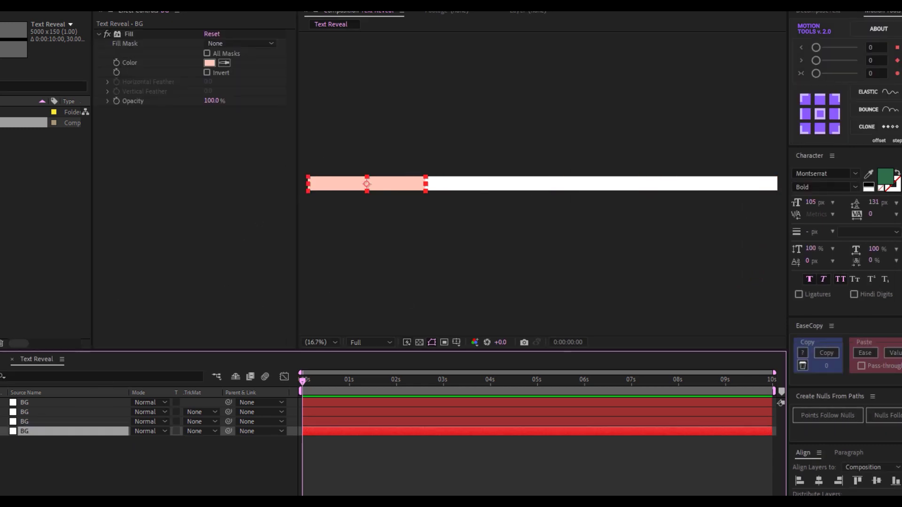
{"action": "left_click", "coordinate": [131, 29]}
{"action": "left_click", "coordinate": [127, 33]}
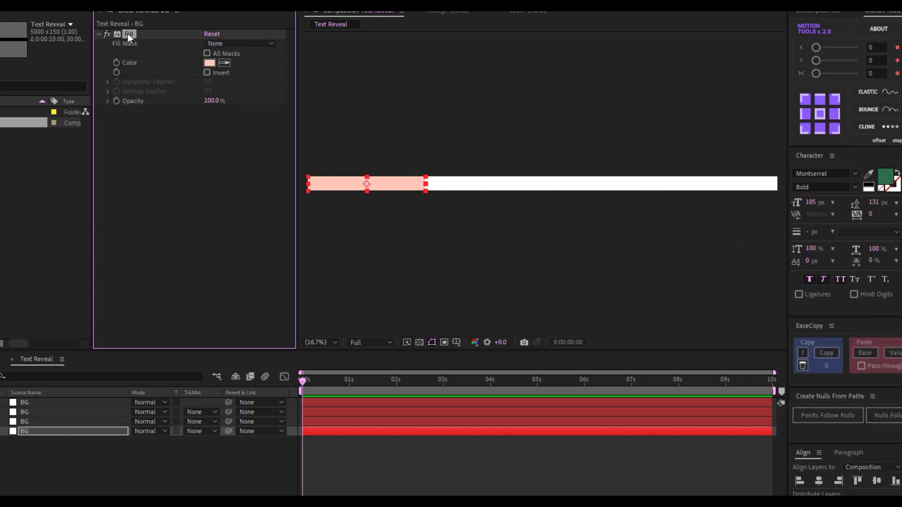
{"action": "left_click", "coordinate": [25, 420]}
{"action": "left_click", "coordinate": [32, 403], "text": "shift"}
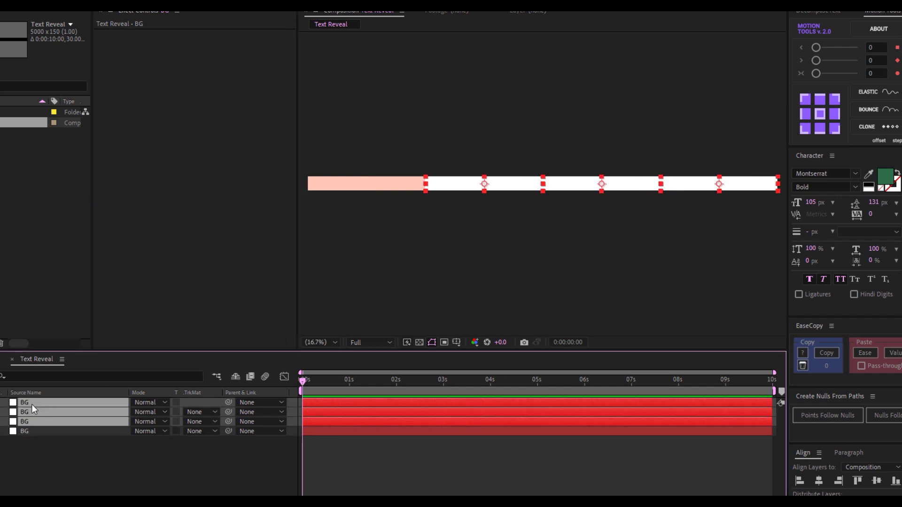
{"action": "left_click", "coordinate": [45, 414]}
Set the Fill color of the second BG solid from the left to 2C6E49.
{"action": "left_click", "coordinate": [30, 422]}
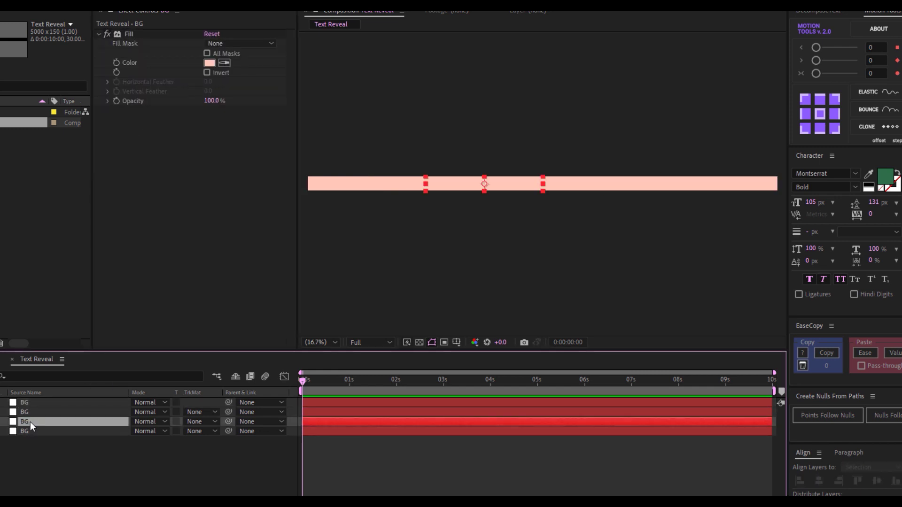
{"action": "left_click", "coordinate": [209, 62]}
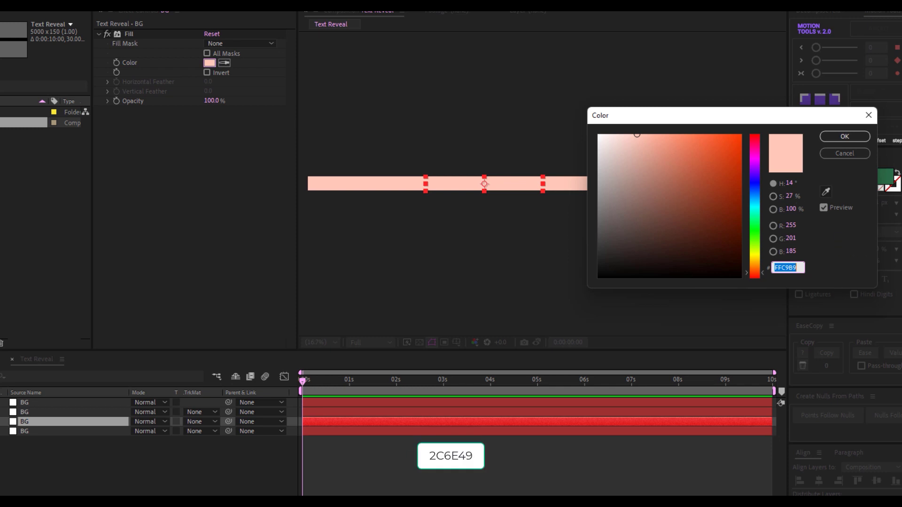
{"action": "type", "text": "2C6E49"}
{"action": "left_click", "coordinate": [845, 136]}
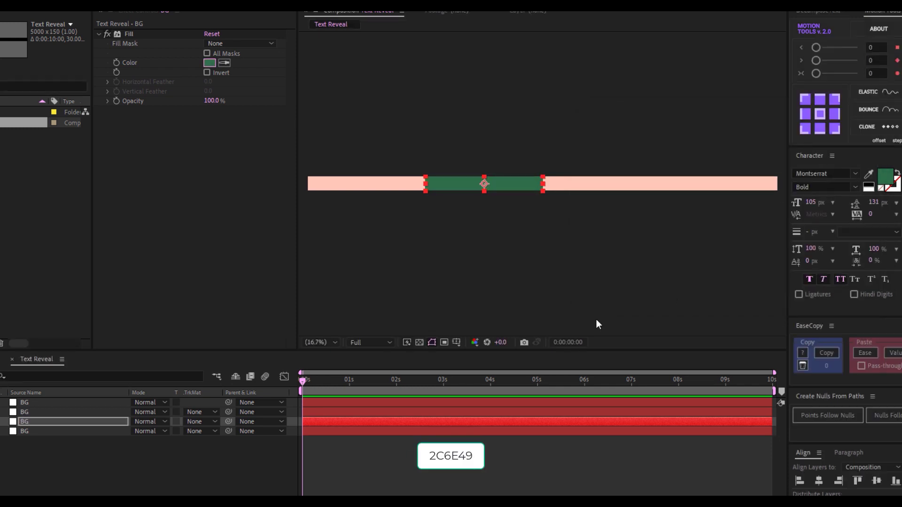
Set the Fill color of the third BG solid from the left to D68C45.
{"action": "left_click", "coordinate": [42, 414]}
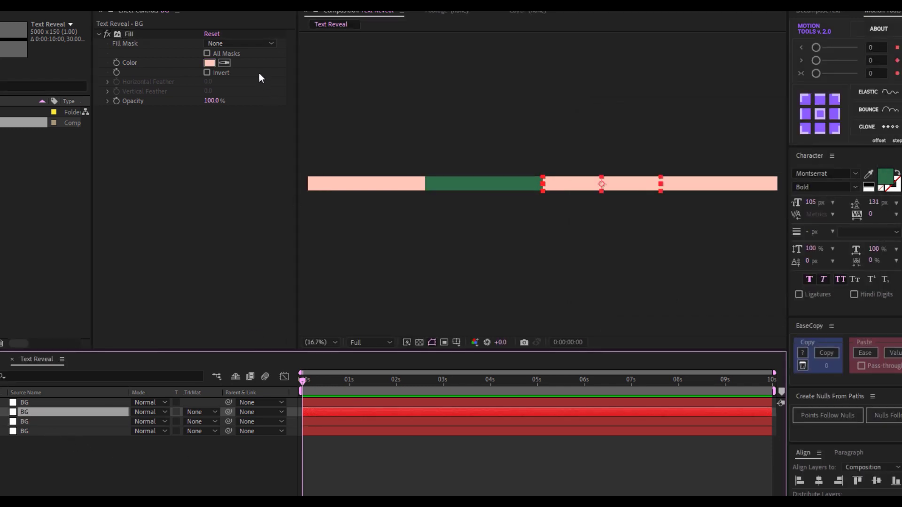
{"action": "left_click", "coordinate": [209, 62]}
{"action": "type", "text": "D68C45"}
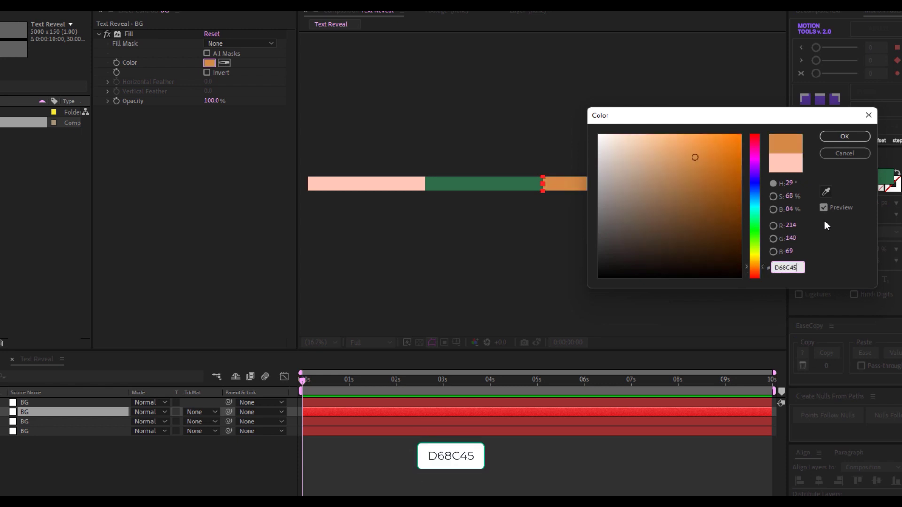
{"action": "left_click", "coordinate": [845, 137]}
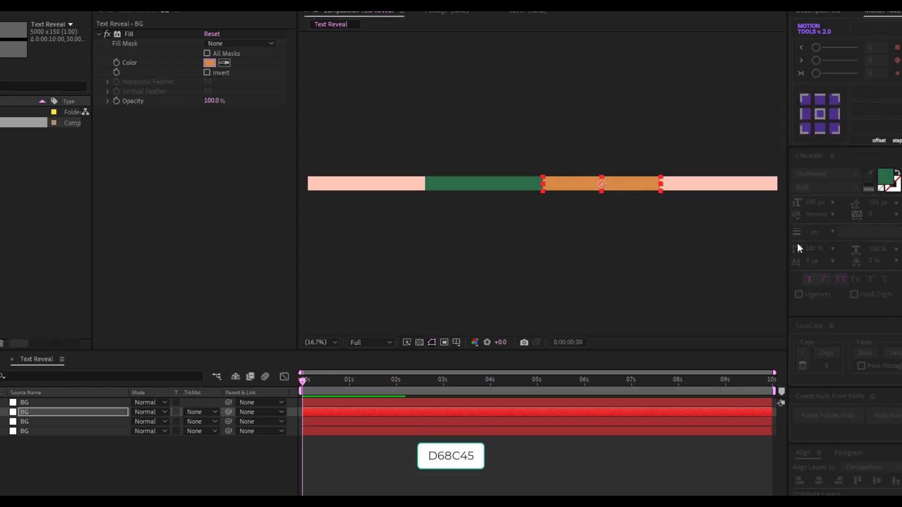
Set the Fill color of the rightmost BG solid to 4C956C.
{"action": "left_click", "coordinate": [91, 405]}
{"action": "left_click", "coordinate": [209, 63]}
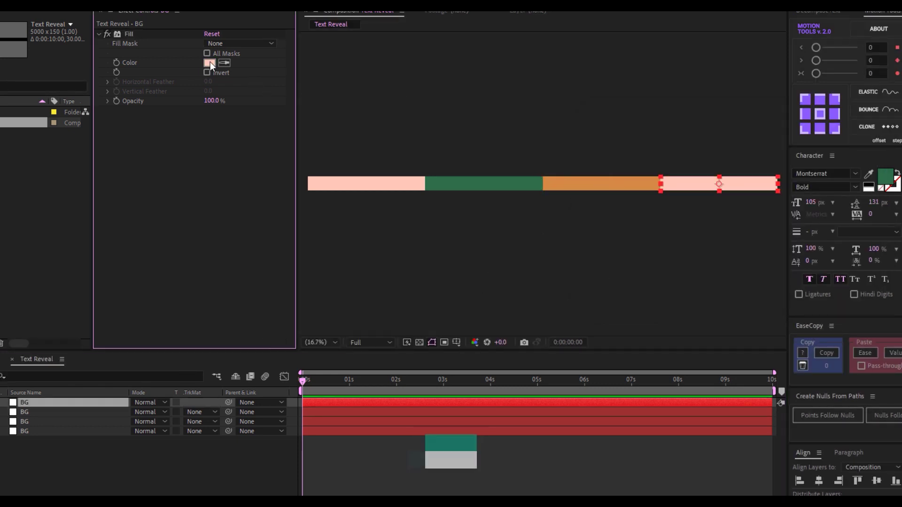
{"action": "type", "text": "4C956C"}
{"action": "left_click", "coordinate": [844, 136]}
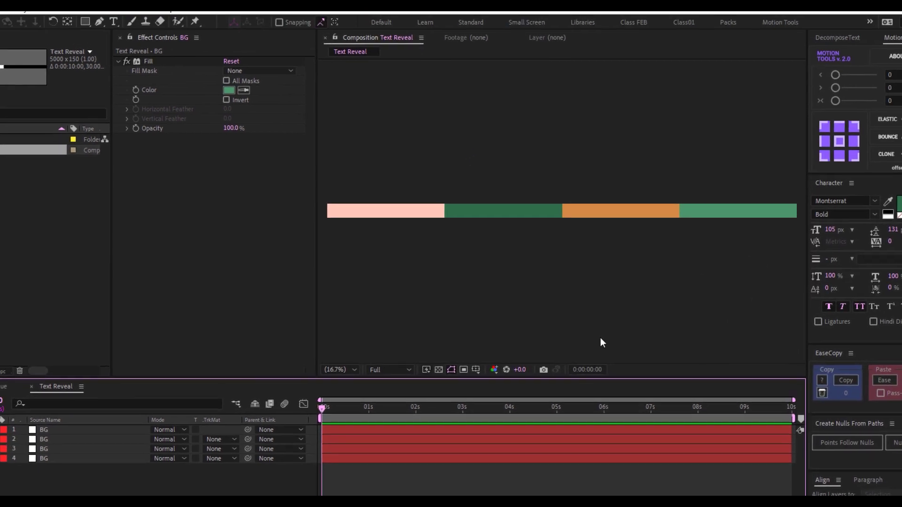
Create a text layer reading "rolling ball" over the pink BG solid.
{"action": "left_click", "coordinate": [129, 43]}
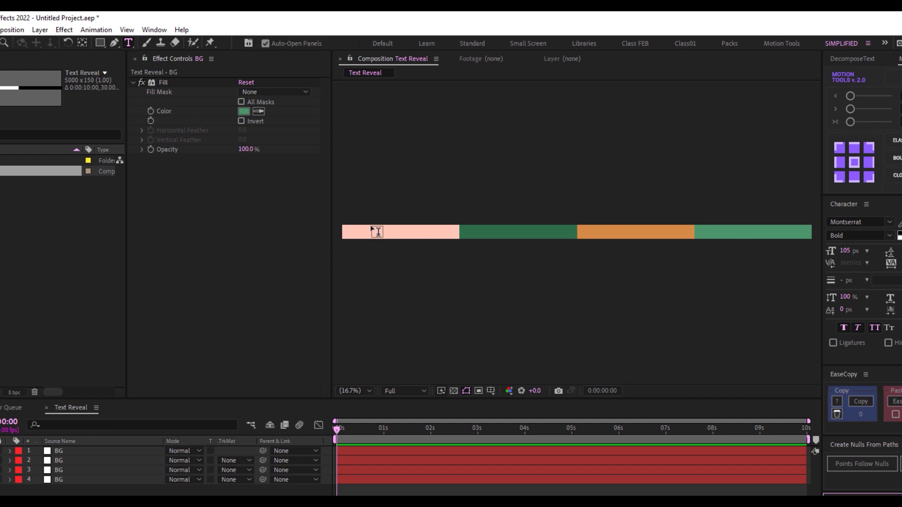
{"action": "left_click", "coordinate": [371, 229]}
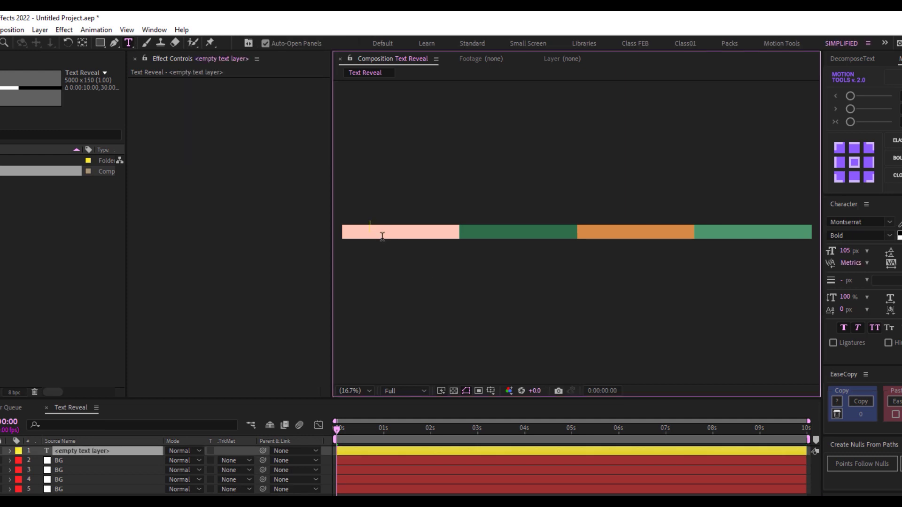
{"action": "type", "text": "roll"}
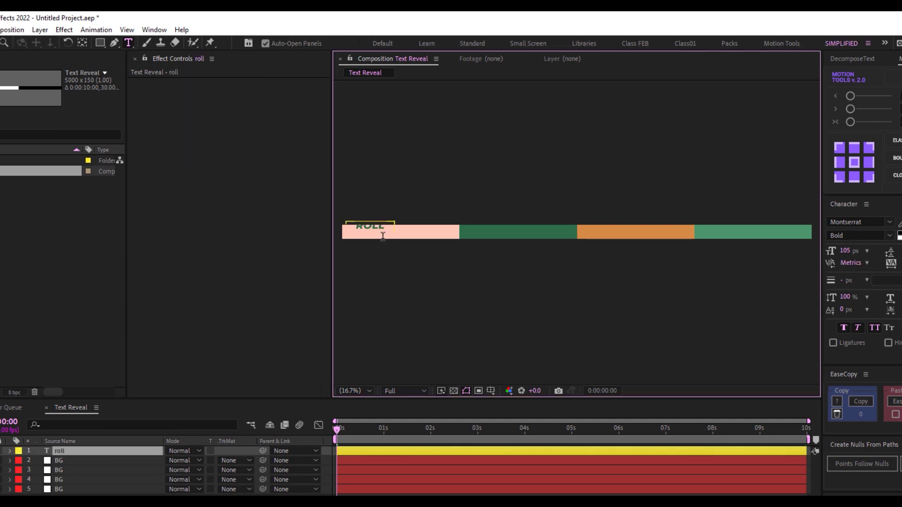
{"action": "type", "text": "ing ball"}
{"action": "key", "text": "Escape"}
{"action": "key", "text": "v"}
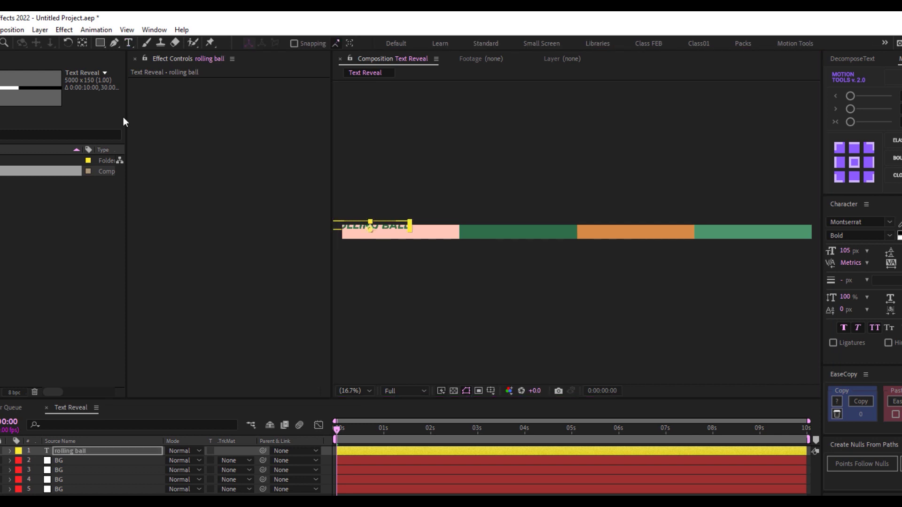
Move the ROLLING BALL text so it sits in the middle of the pink BG solid.
{"action": "left_click_drag", "start_coordinate": [402, 239], "coordinate": [439, 247]}
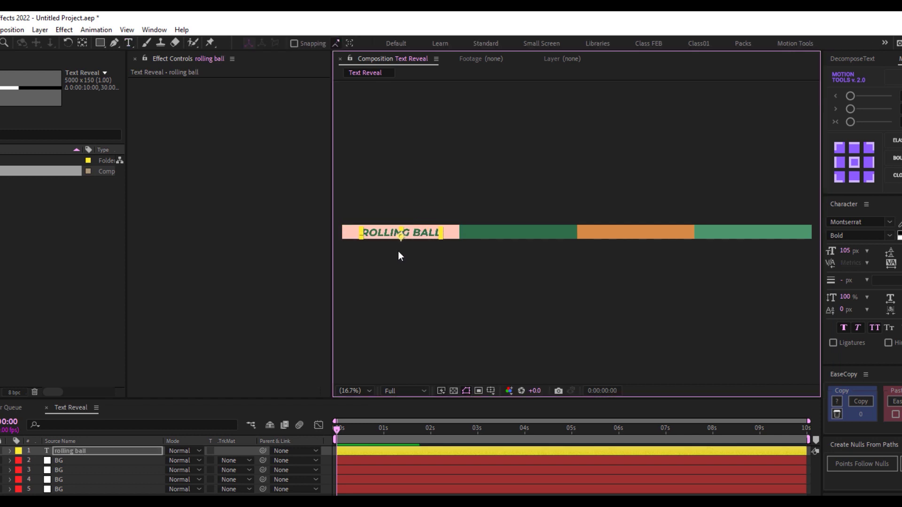
{"action": "key", "text": "period"}
{"action": "key", "text": "h"}
{"action": "left_click_drag", "start_coordinate": [390, 288], "coordinate": [527, 295]}
{"action": "key", "text": "v"}
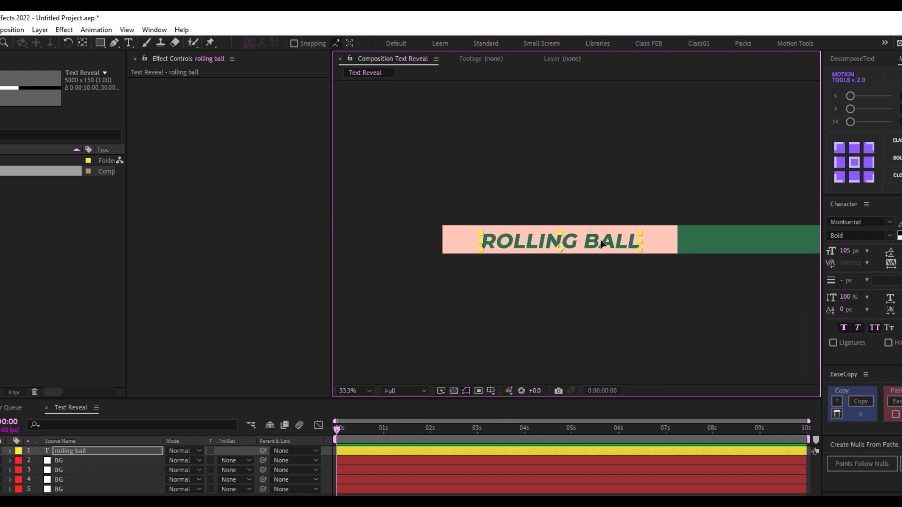
{"action": "left_click_drag", "start_coordinate": [600, 244], "coordinate": [603, 244]}
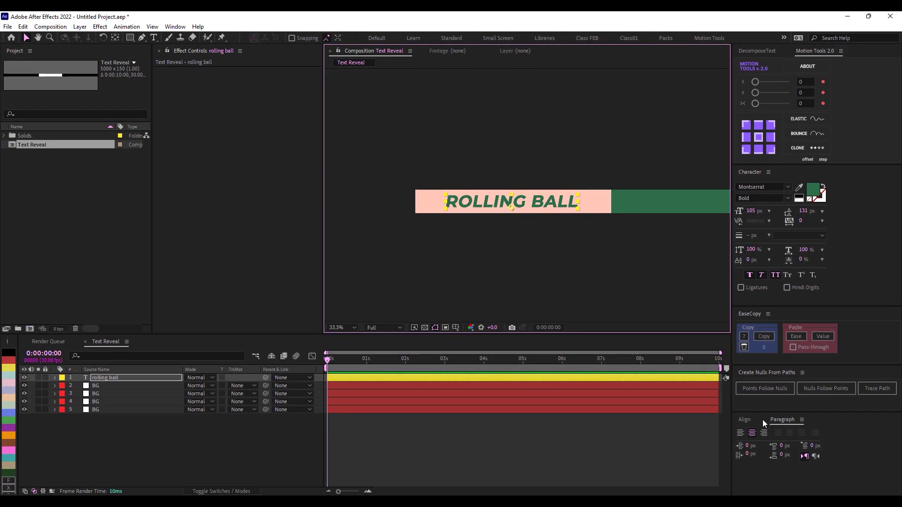
Center the ROLLING BALL text vertically in the composition.
{"action": "left_click", "coordinate": [755, 421]}
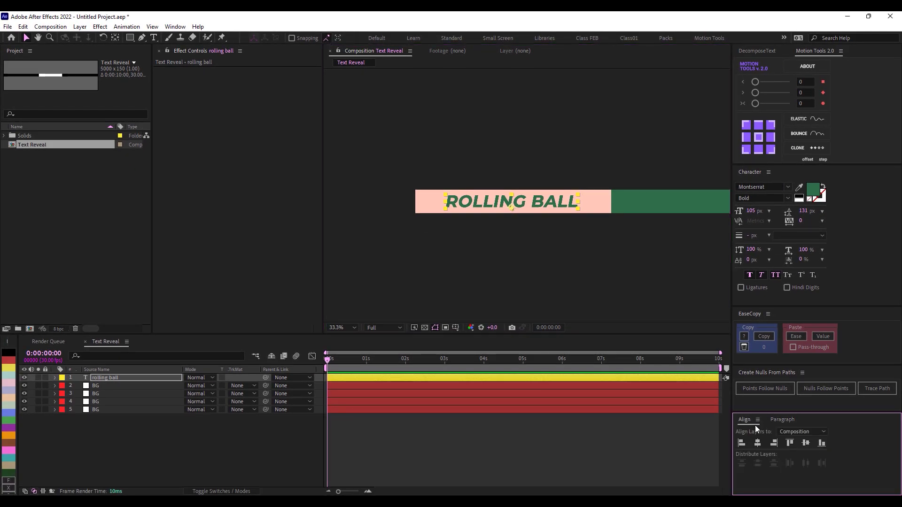
{"action": "left_click", "coordinate": [806, 444]}
{"action": "left_click_drag", "start_coordinate": [695, 270], "coordinate": [592, 272]}
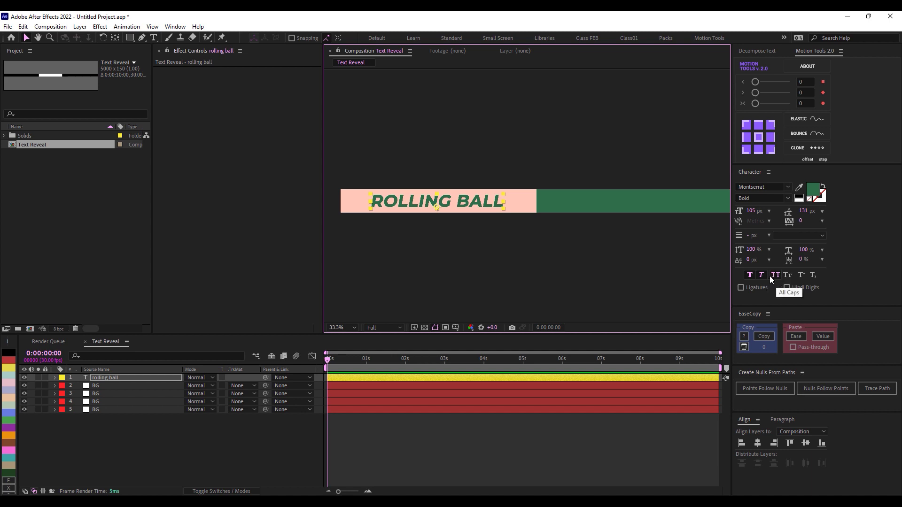
Duplicate the ROLLING BALL text onto the dark green BG solid and color the copy with the pink sampled from the first solid.
{"action": "scroll", "coordinate": [532, 210], "scroll_direction": "down", "scroll_amount": 2}
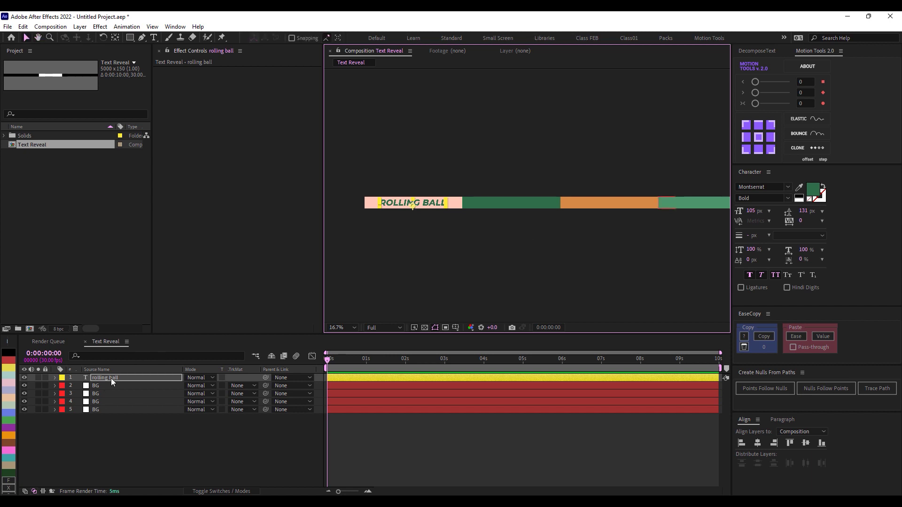
{"action": "key", "text": "ctrl+d"}
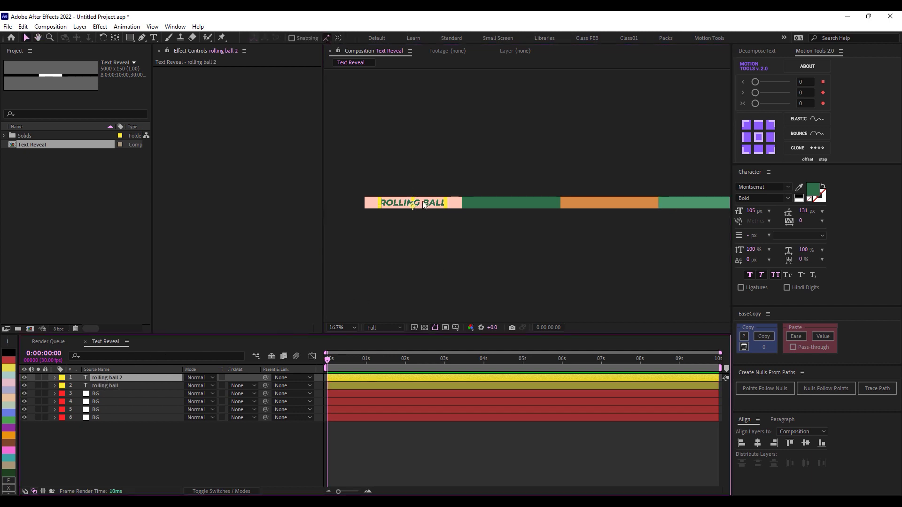
{"action": "left_click_drag", "start_coordinate": [423, 204], "coordinate": [520, 205]}
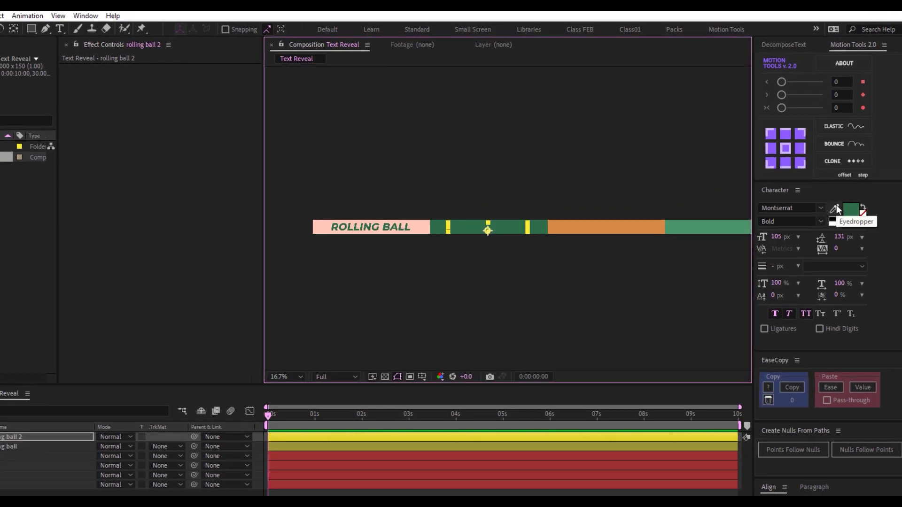
{"action": "left_click", "coordinate": [837, 207]}
{"action": "left_click", "coordinate": [426, 224]}
{"action": "left_click", "coordinate": [427, 221]}
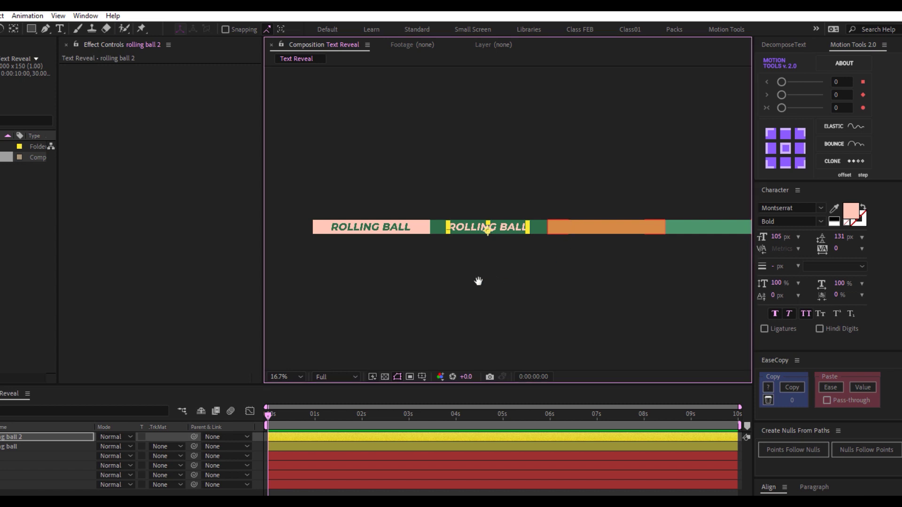
Duplicate the text from the dark green solid onto the orange BG solid and change the copy's fill to off-white.
{"action": "left_click_drag", "start_coordinate": [480, 282], "coordinate": [529, 249]}
{"action": "key", "text": "ctrl+d"}
{"action": "left_click", "coordinate": [846, 218]}
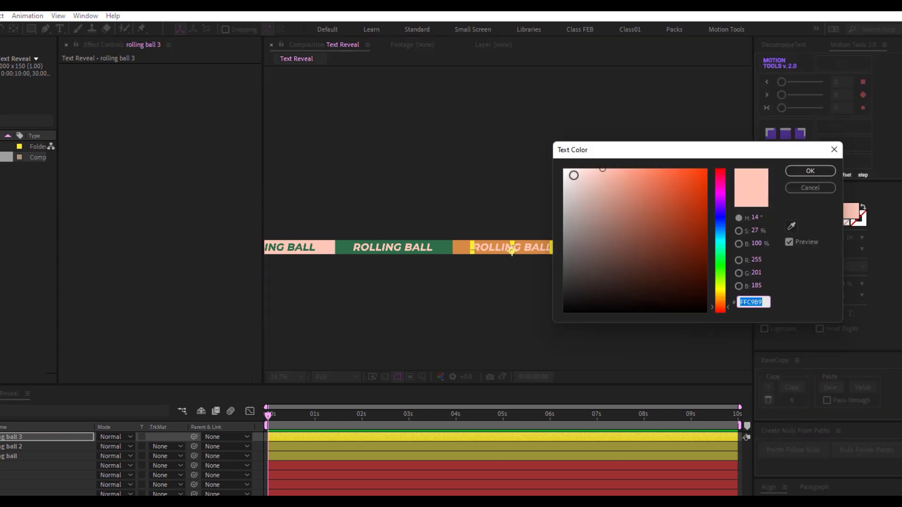
{"action": "left_click_drag", "start_coordinate": [574, 176], "coordinate": [552, 180]}
{"action": "left_click", "coordinate": [794, 173]}
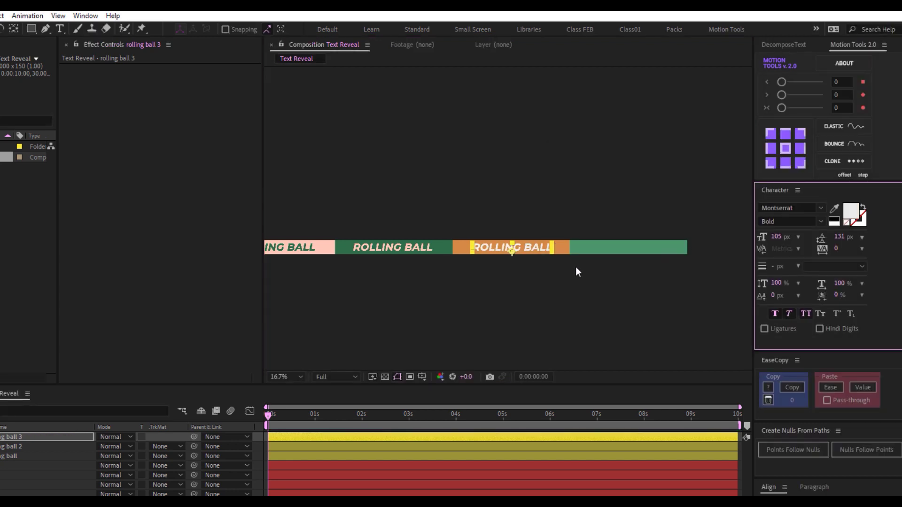
Duplicate the off-white text onto the light green BG solid and color the copy with the pink sampled from the first solid.
{"action": "key", "text": "ctrl+d"}
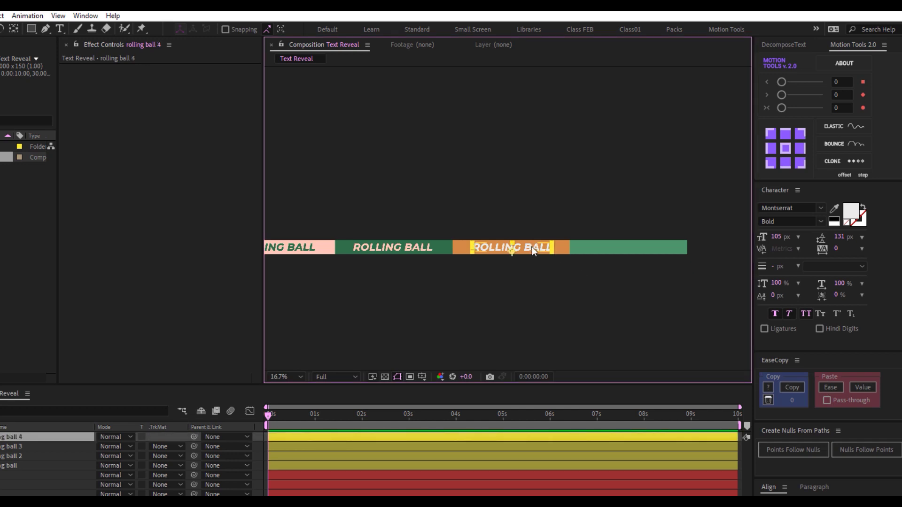
{"action": "left_click_drag", "start_coordinate": [533, 247], "coordinate": [648, 249]}
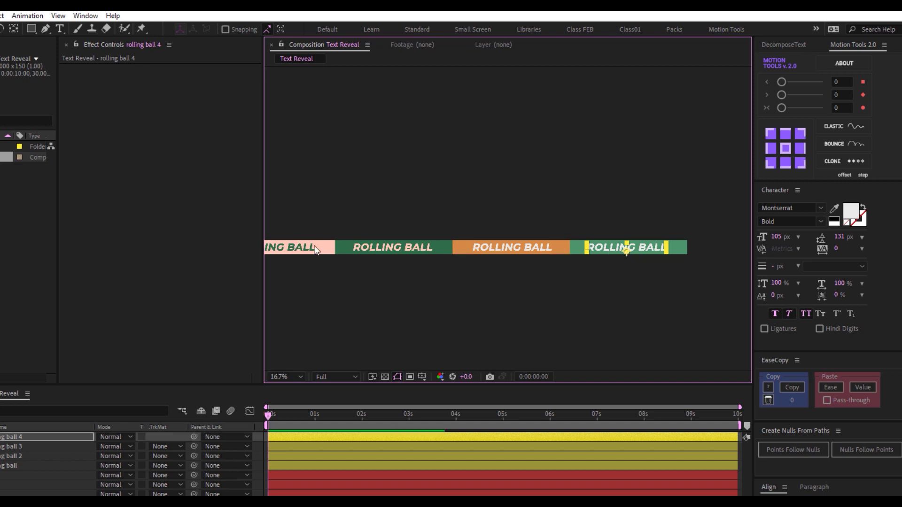
{"action": "left_click", "coordinate": [834, 208]}
{"action": "left_click", "coordinate": [332, 237]}
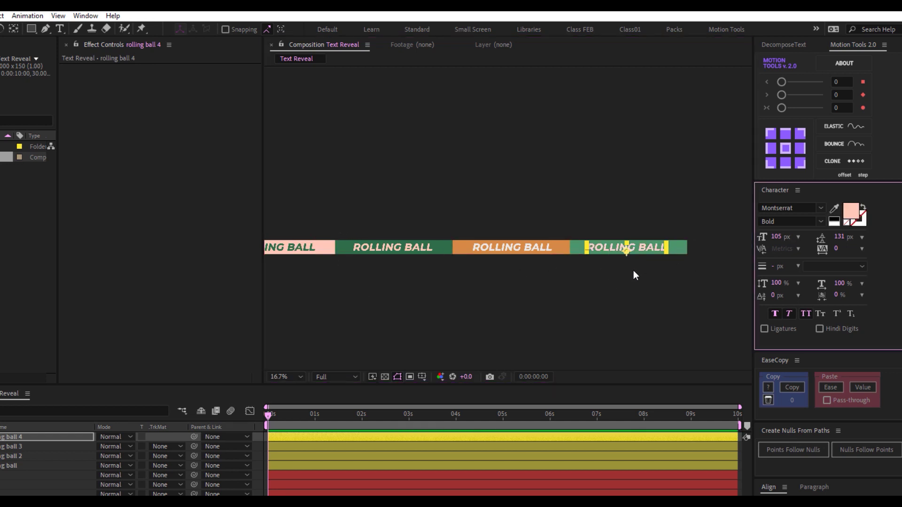
Change the text on the dark green BG solid to TUTORIAL.
{"action": "scroll", "coordinate": [470, 273], "scroll_direction": "down", "scroll_amount": 2}
{"action": "scroll", "coordinate": [413, 265], "scroll_direction": "up", "scroll_amount": 2}
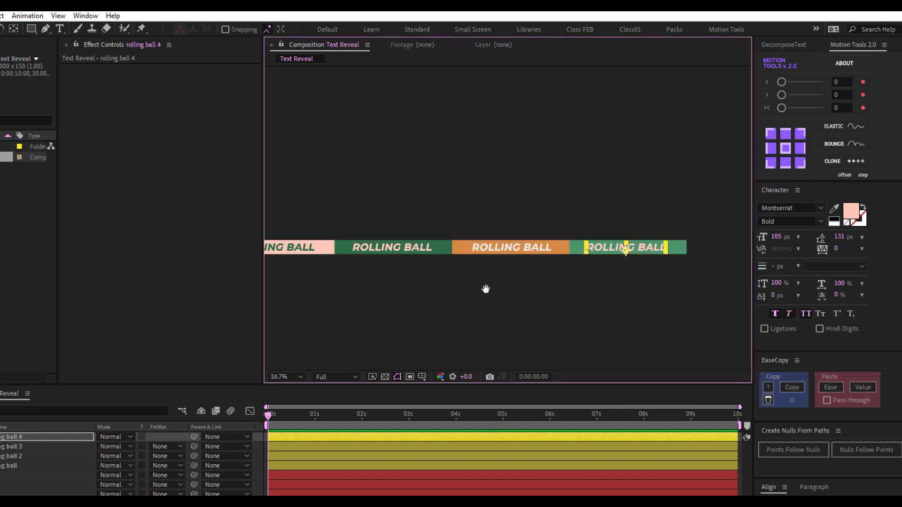
{"action": "left_click_drag", "start_coordinate": [486, 289], "coordinate": [536, 264]}
{"action": "scroll", "coordinate": [554, 321], "scroll_direction": "up", "scroll_amount": 5}
{"action": "scroll", "coordinate": [567, 246], "scroll_direction": "down", "scroll_amount": 2}
{"action": "key", "text": "ctrl+t"}
{"action": "left_click", "coordinate": [529, 247]}
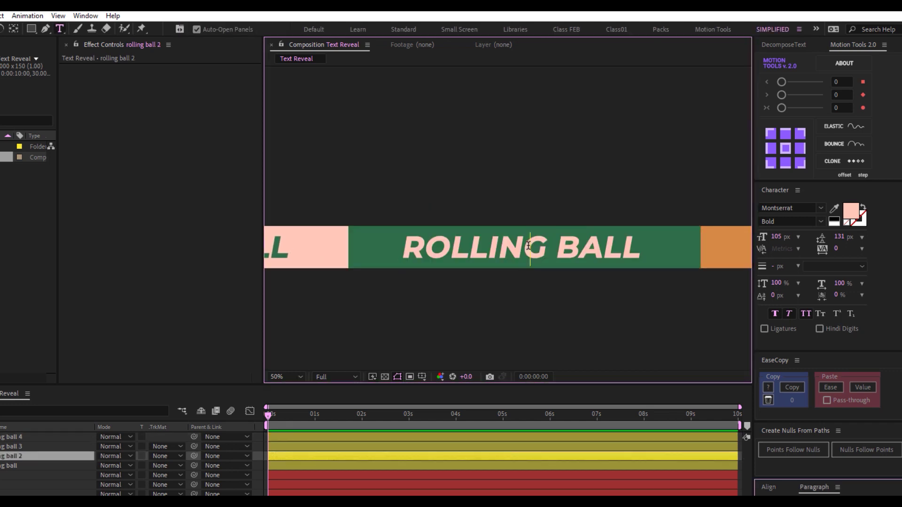
{"action": "key", "text": "ctrl+a"}
{"action": "type", "text": "TUTORIAL"}
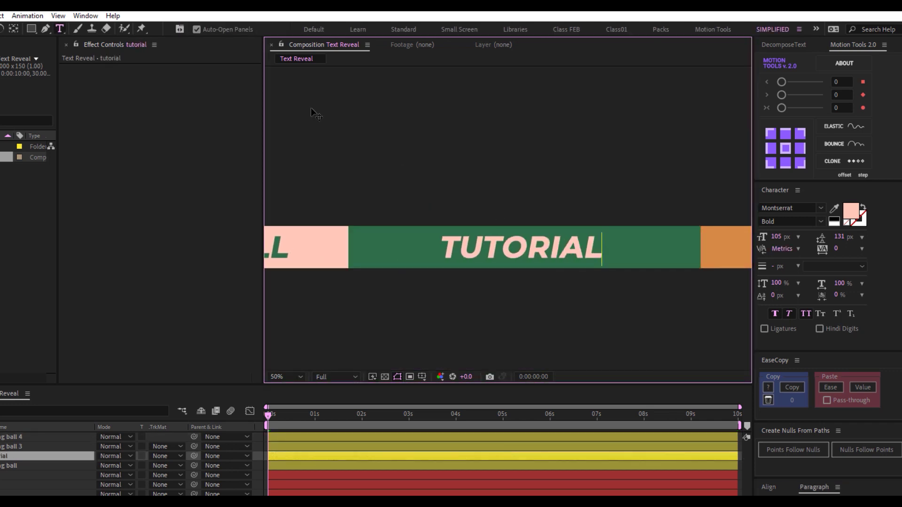
{"action": "key", "text": "Escape"}
Replace the text on the light green BG solid with TUTORIAL and fit the whole composition in the viewer.
{"action": "scroll", "coordinate": [445, 286], "scroll_direction": "right", "scroll_amount": 10}
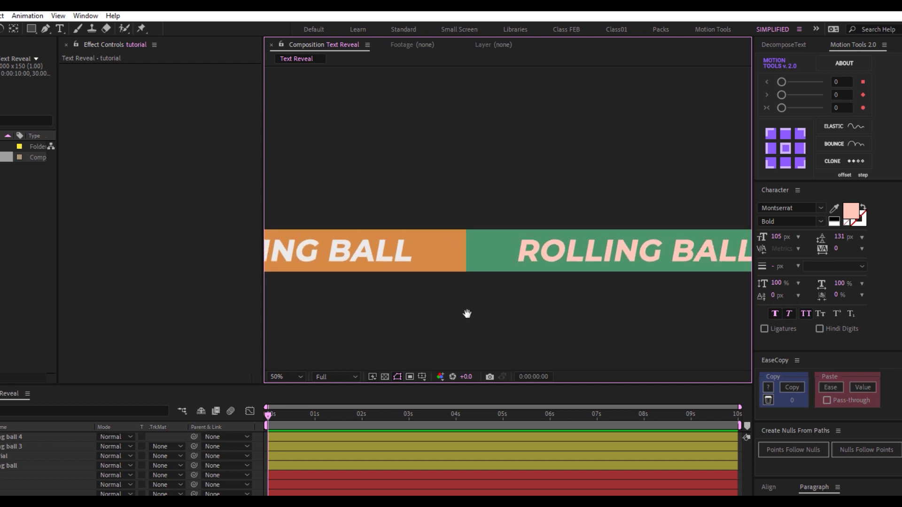
{"action": "scroll", "coordinate": [467, 314], "scroll_direction": "right", "scroll_amount": 5}
{"action": "left_click", "coordinate": [467, 257]}
{"action": "key", "text": "ctrl+a"}
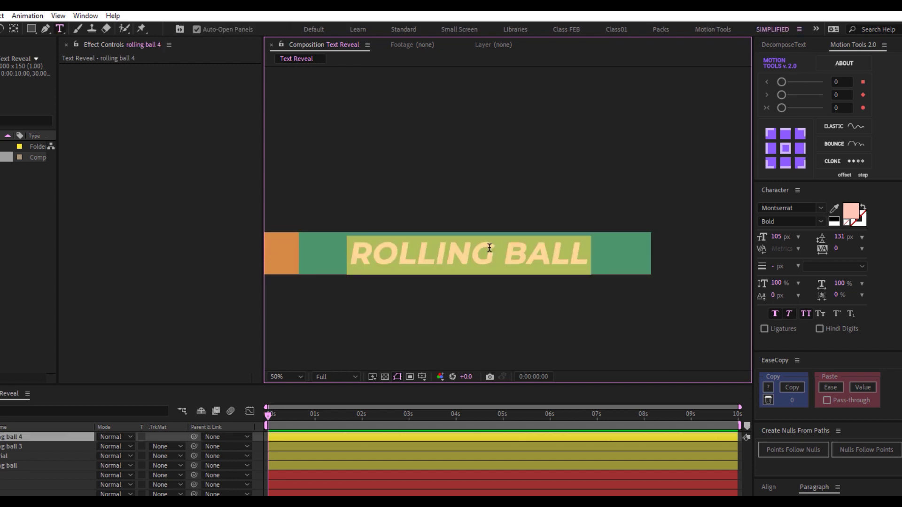
{"action": "type", "text": "TUTORIAL"}
{"action": "key", "text": "Escape"}
{"action": "key", "text": "comma"}
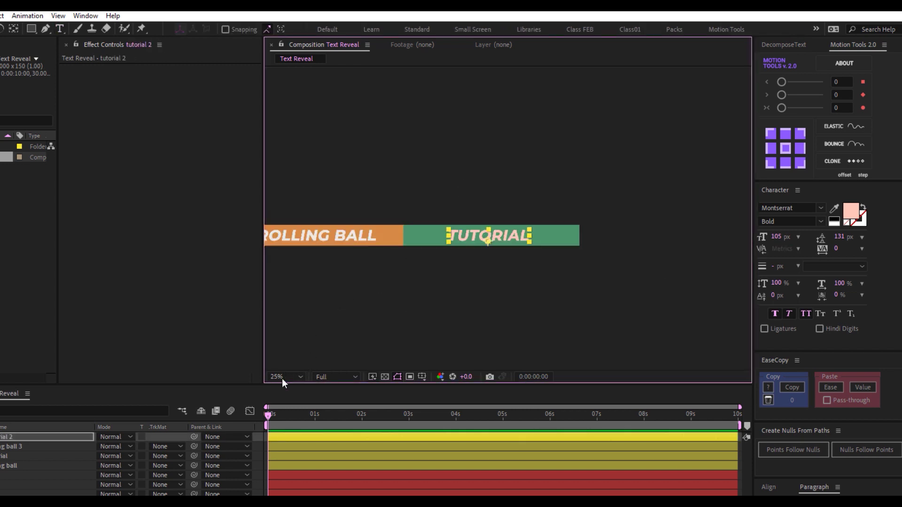
{"action": "left_click", "coordinate": [282, 378]}
{"action": "left_click", "coordinate": [295, 175]}
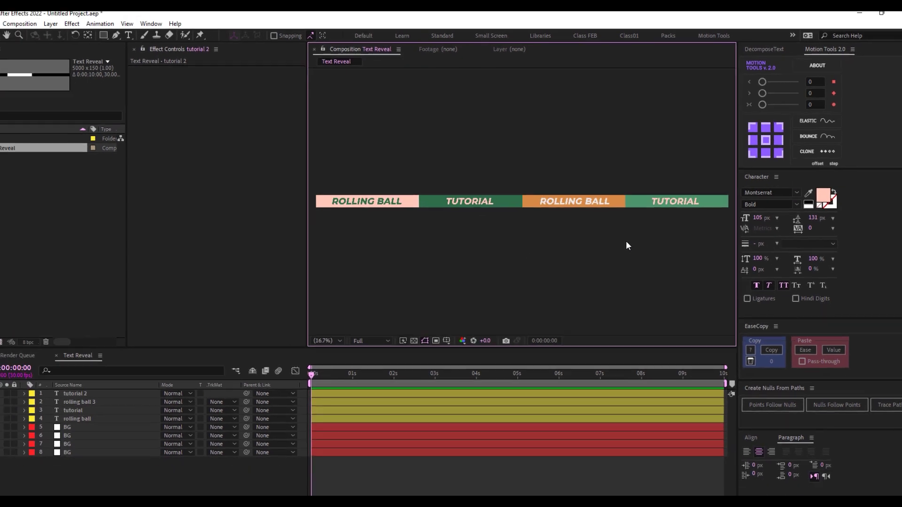
{"action": "left_click", "coordinate": [540, 254]}
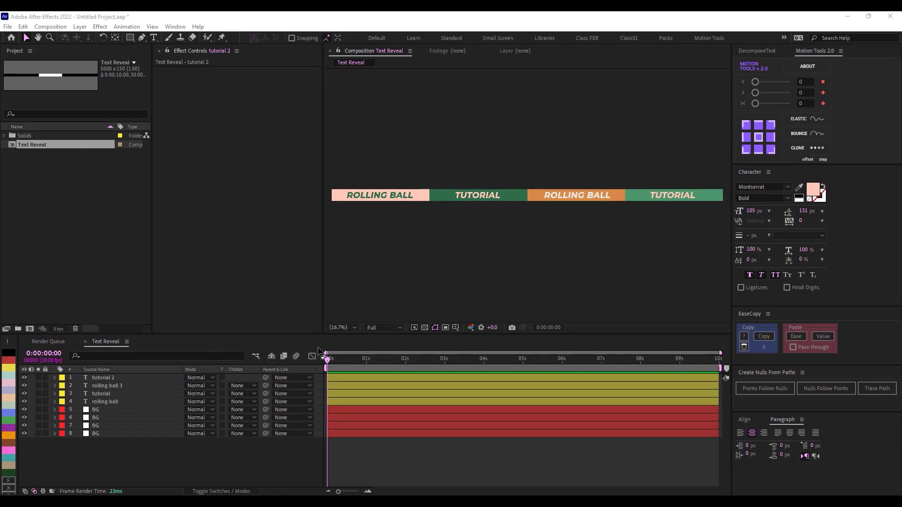
Reorder the layers so each text layer sits directly above its own BG solid.
{"action": "left_click", "coordinate": [103, 402]}
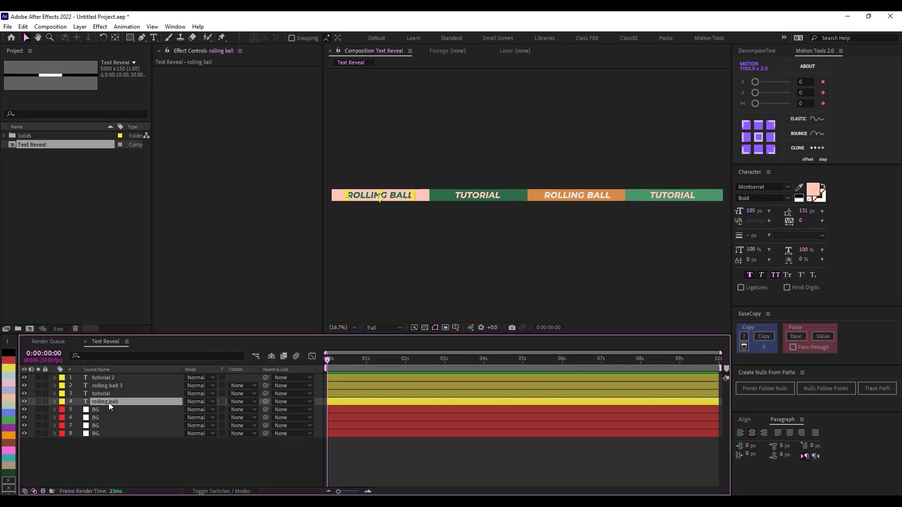
{"action": "left_click_drag", "start_coordinate": [108, 402], "coordinate": [104, 429]}
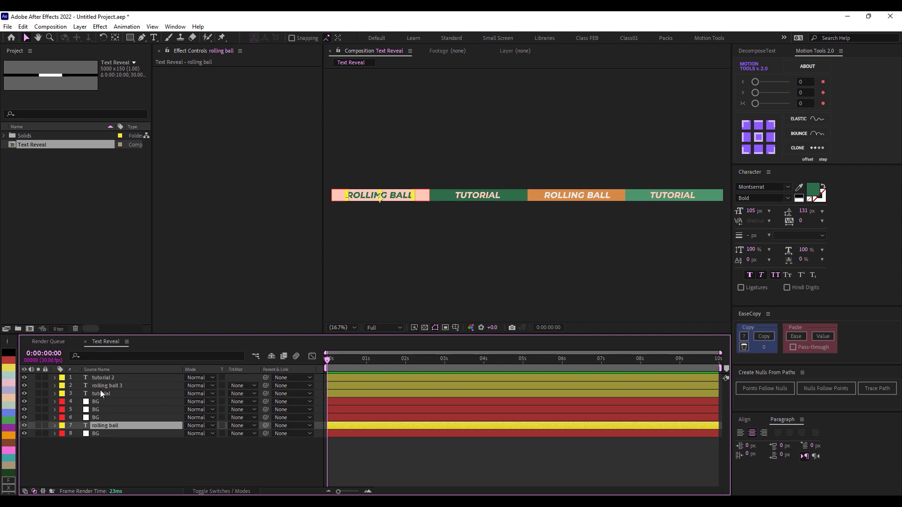
{"action": "left_click_drag", "start_coordinate": [100, 390], "coordinate": [102, 414]}
Rename the pink solid layer as Pink BG and the dark green solid layer as Green Bg.
{"action": "left_click", "coordinate": [101, 433]}
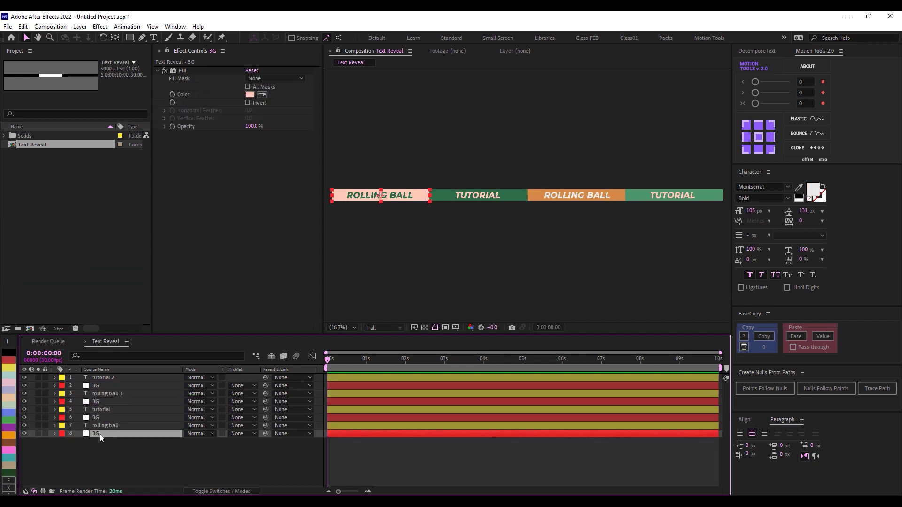
{"action": "key", "text": "Return"}
{"action": "type", "text": "Pi"}
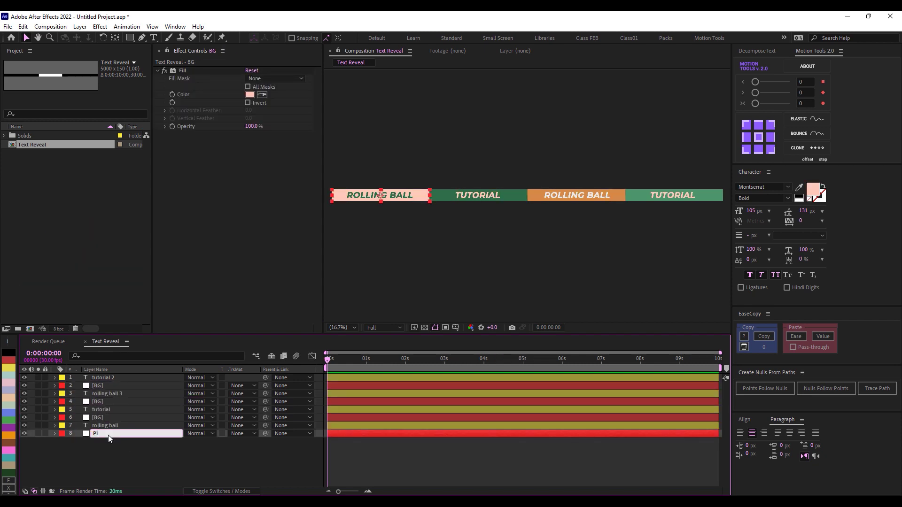
{"action": "type", "text": "nk BG"}
{"action": "left_click", "coordinate": [106, 418]}
{"action": "key", "text": "Return"}
{"action": "type", "text": "Green Bg"}
Rename the orange solid layer as Orange BG and the remaining light green solid layer as Light Green BG.
{"action": "left_click", "coordinate": [109, 402]}
{"action": "key", "text": "Return"}
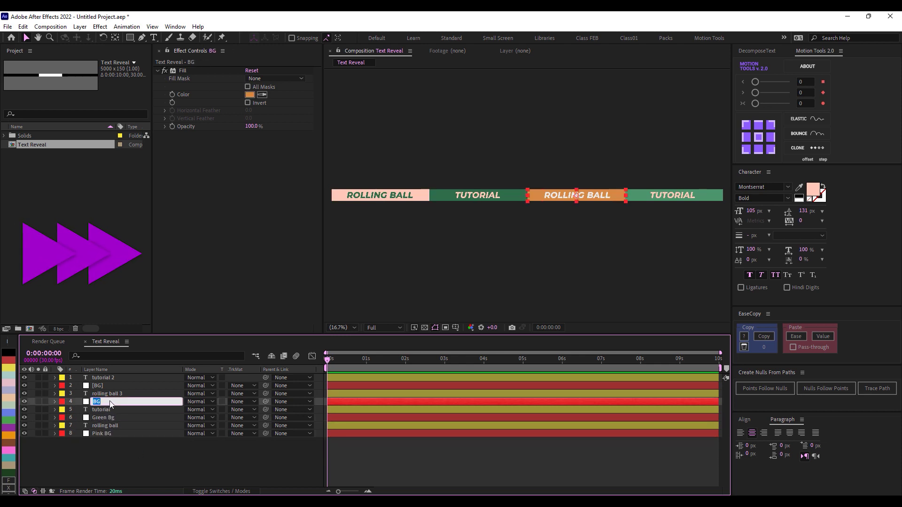
{"action": "type", "text": "Orange BG"}
{"action": "left_click", "coordinate": [100, 387]}
{"action": "key", "text": "Return"}
{"action": "type", "text": "Light Green BG"}
{"action": "key", "text": "Return"}
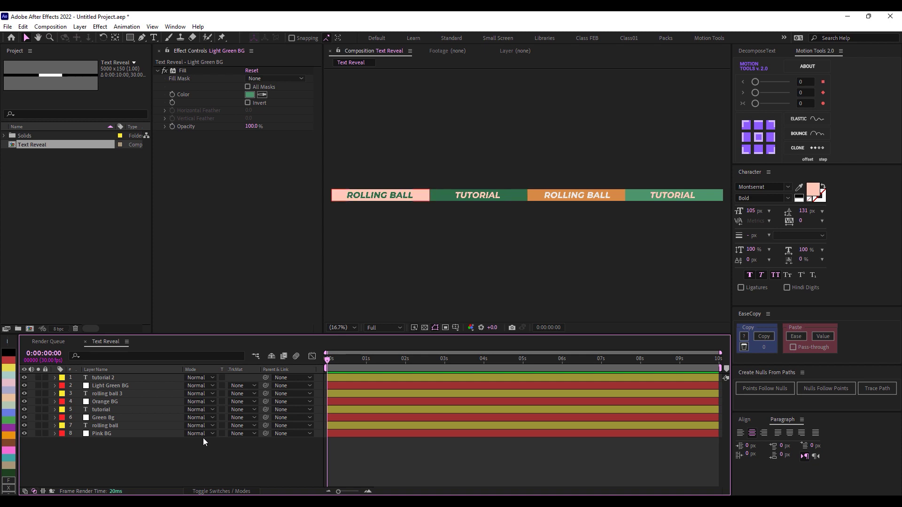
Create a new composition named Ball from the HDTV 1080 25 preset, with the frame rate set to 30 fps.
{"action": "left_click", "coordinate": [69, 218]}
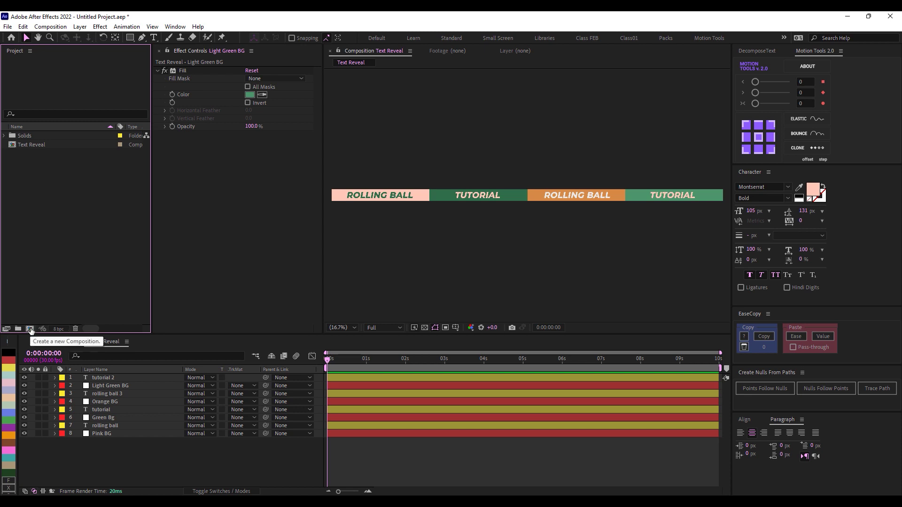
{"action": "left_click", "coordinate": [29, 329]}
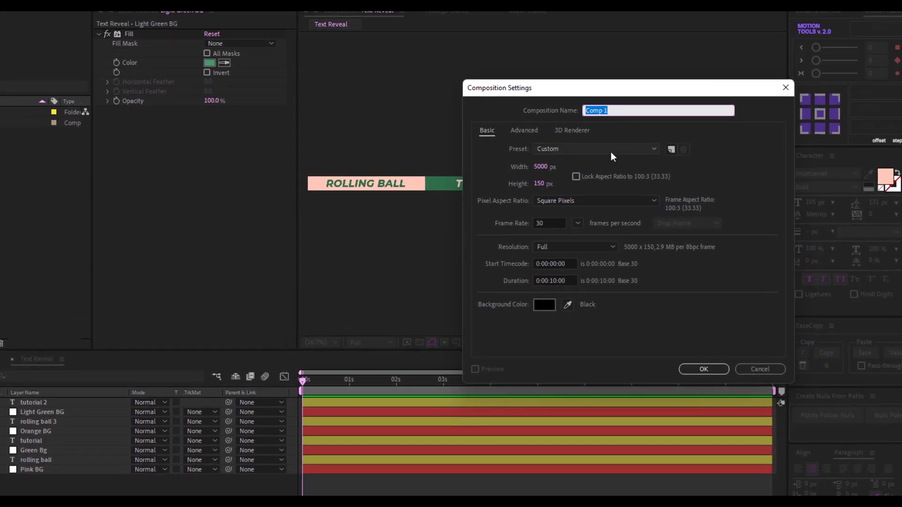
{"action": "left_click", "coordinate": [569, 151]}
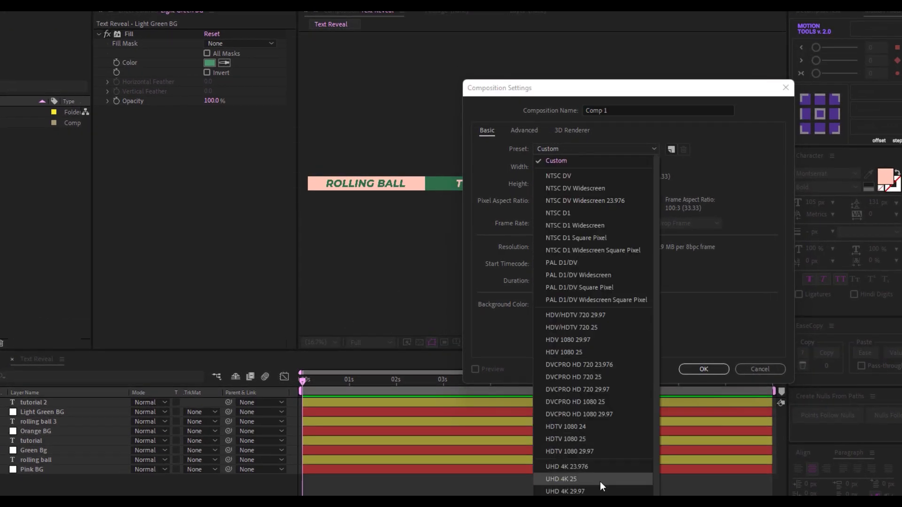
{"action": "left_click", "coordinate": [585, 439]}
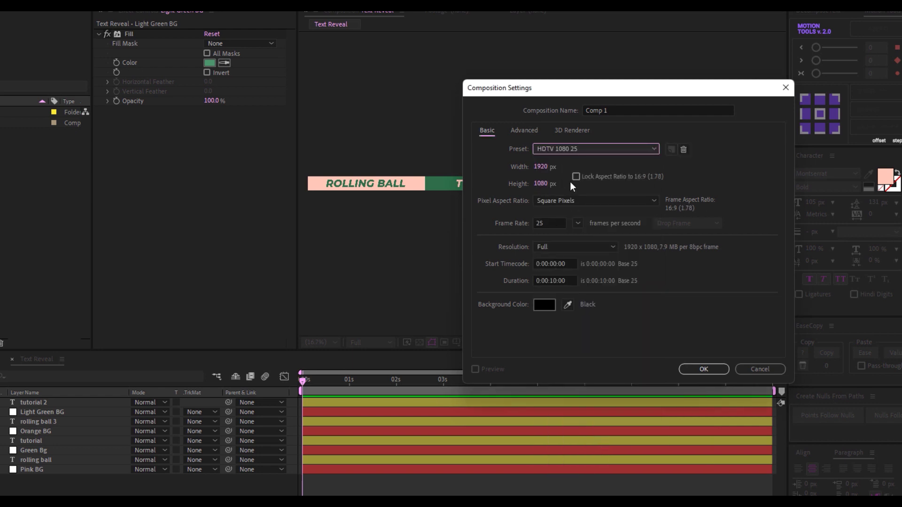
{"action": "left_click", "coordinate": [578, 223]}
{"action": "left_click", "coordinate": [593, 321]}
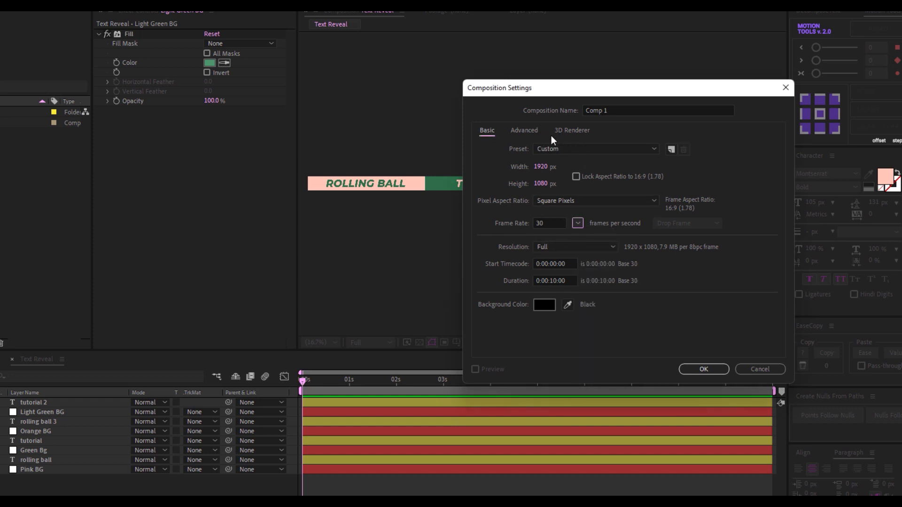
{"action": "left_click_drag", "start_coordinate": [622, 110], "coordinate": [565, 110]}
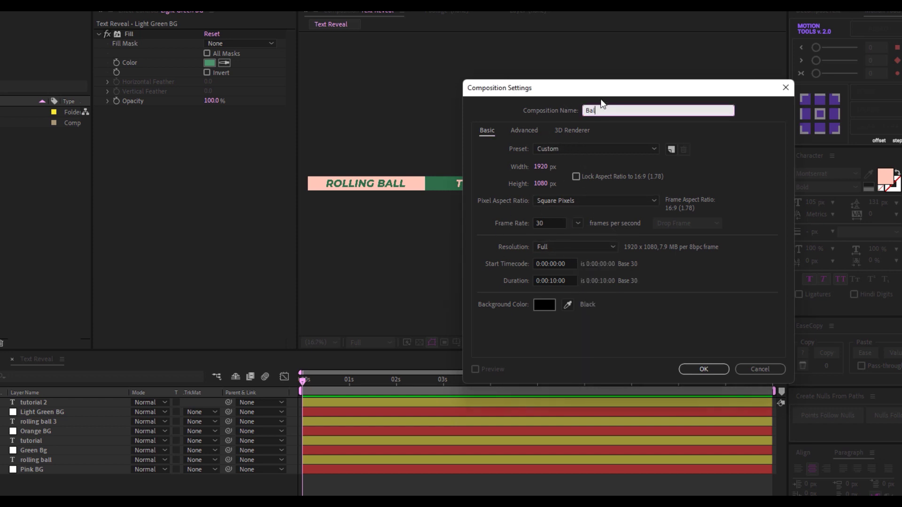
{"action": "type", "text": "Ball"}
{"action": "left_click", "coordinate": [697, 369]}
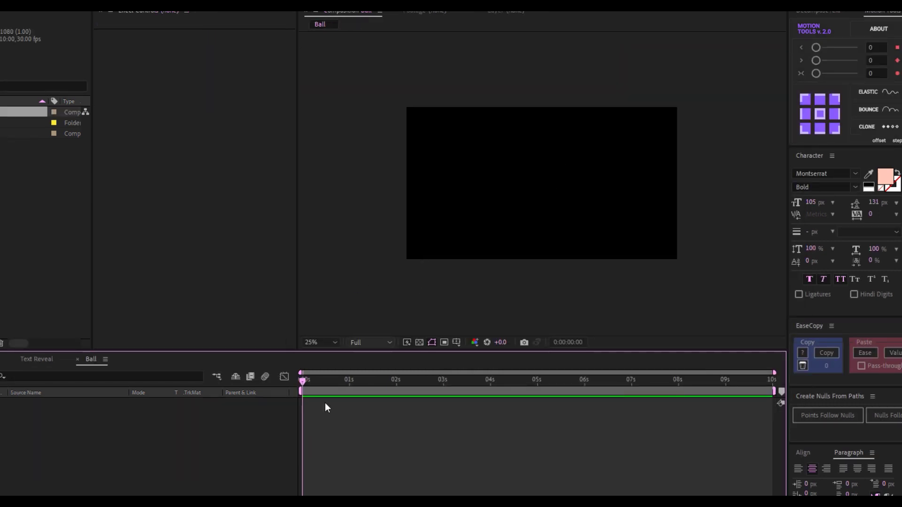
Create a white solid named BG in the Ball composition, with its width set to a quarter of 1920 px (480 px).
{"action": "right_click", "coordinate": [40, 437]}
{"action": "mouse_move", "coordinate": [170, 296]}
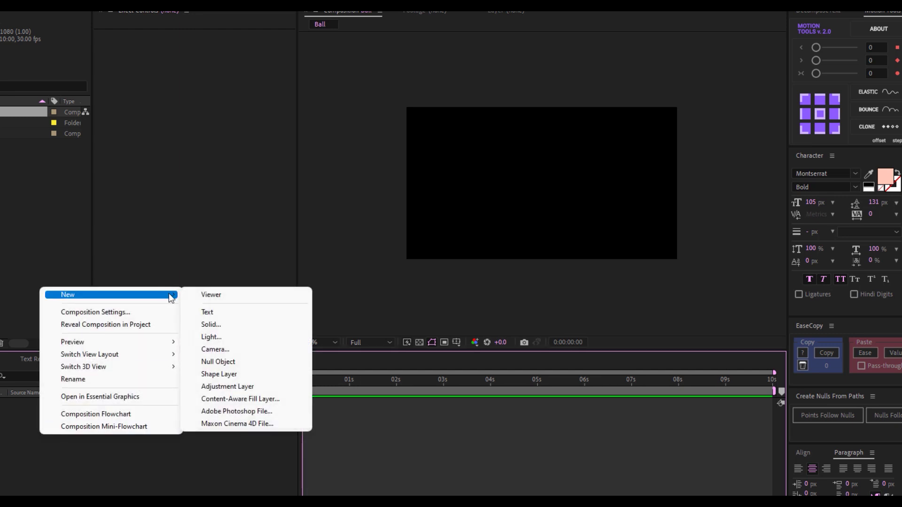
{"action": "left_click", "coordinate": [221, 325]}
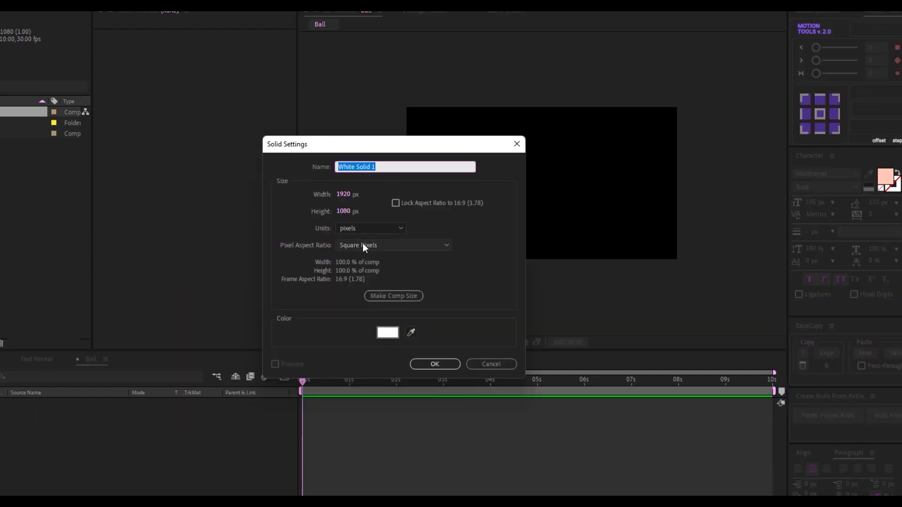
{"action": "left_click", "coordinate": [342, 196]}
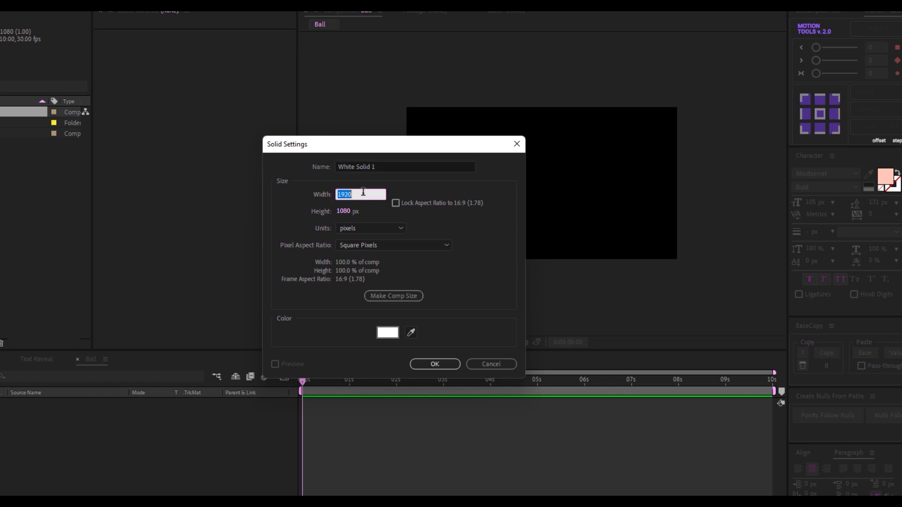
{"action": "left_click", "coordinate": [364, 196]}
{"action": "type", "text": "/4"}
{"action": "left_click", "coordinate": [420, 162]}
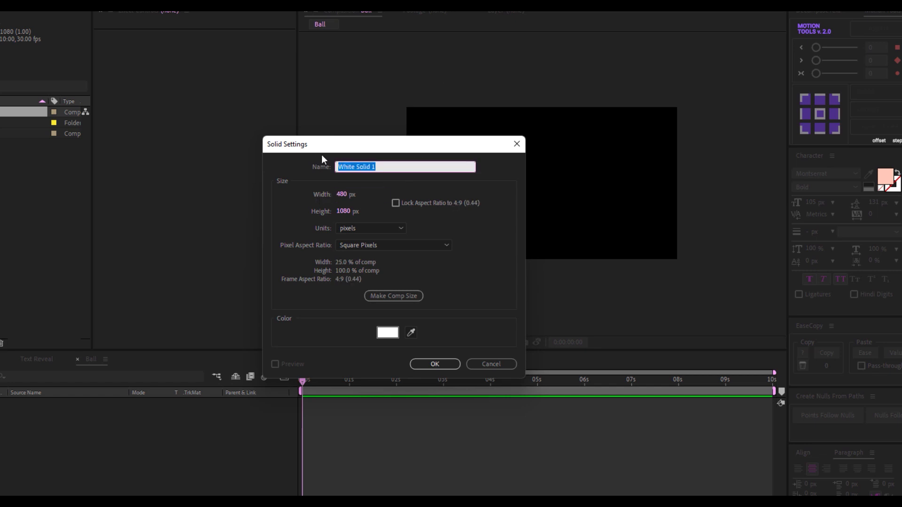
{"action": "type", "text": "BG"}
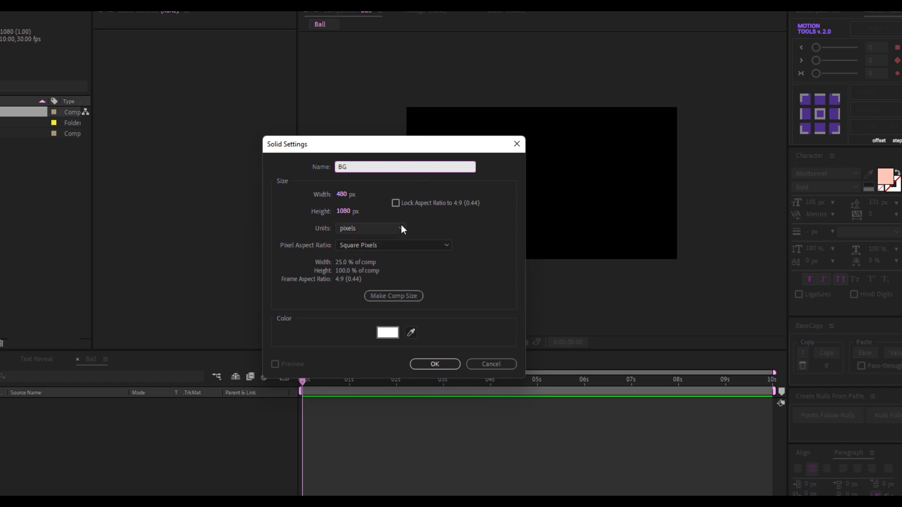
{"action": "left_click", "coordinate": [429, 366]}
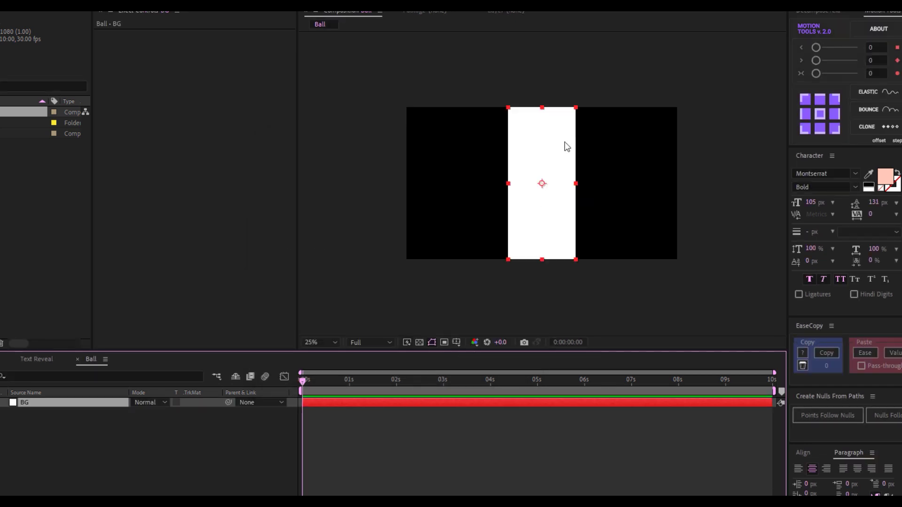
Align the BG solid to the composition's left edge, then duplicate it and align the copy to the right edge.
{"action": "left_click", "coordinate": [803, 453]}
{"action": "left_click", "coordinate": [799, 483]}
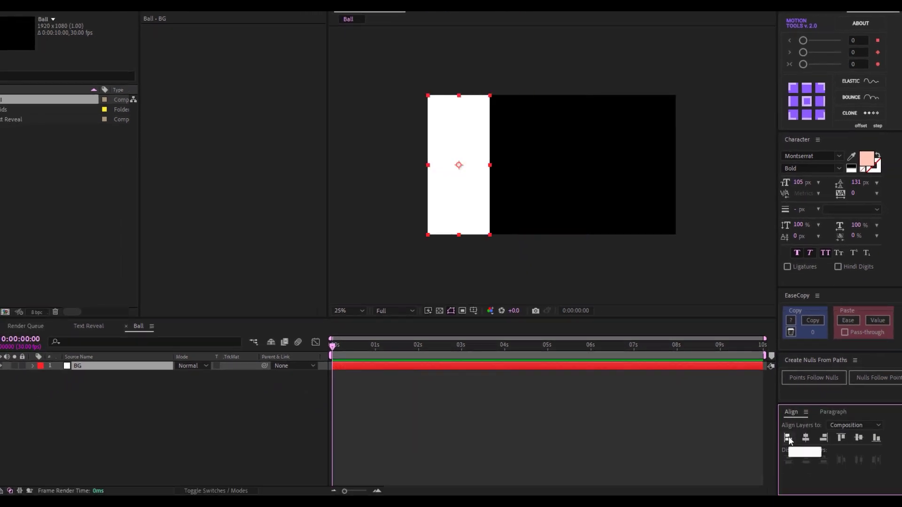
{"action": "left_click", "coordinate": [86, 366]}
{"action": "key", "text": "ctrl+d"}
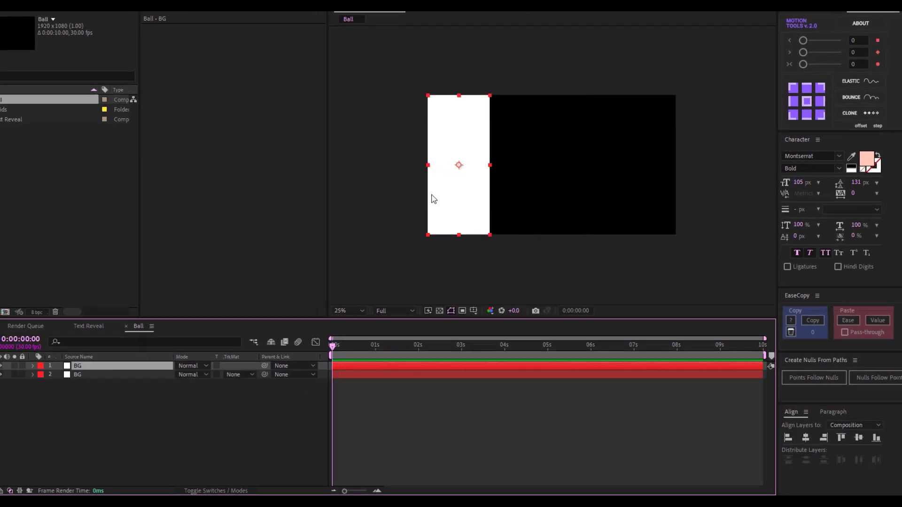
{"action": "left_click", "coordinate": [824, 438]}
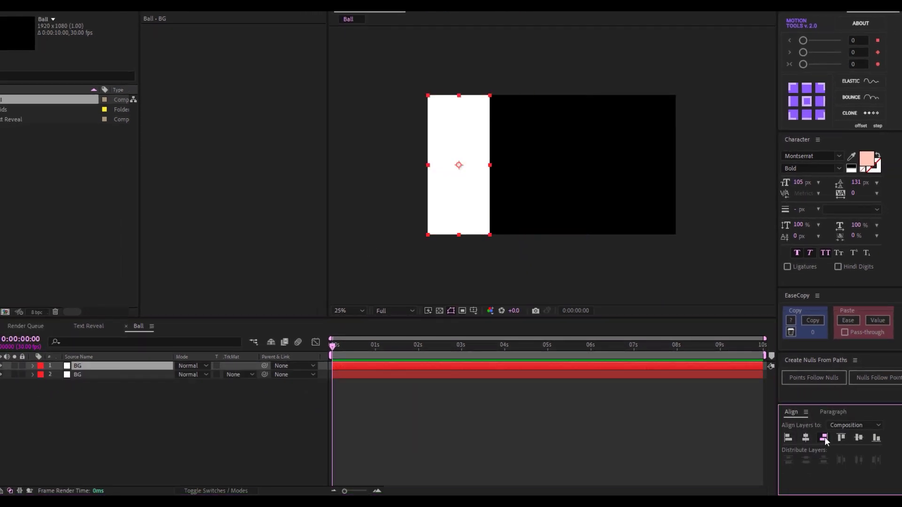
Duplicate the right-hand BG strip twice and place the copies side by side in the gap between the two outer strips.
{"action": "left_click", "coordinate": [91, 366]}
{"action": "key", "text": "ctrl+d"}
{"action": "left_click_drag", "start_coordinate": [645, 188], "coordinate": [510, 192]}
{"action": "key", "text": "ctrl+d"}
{"action": "left_click", "coordinate": [163, 207]}
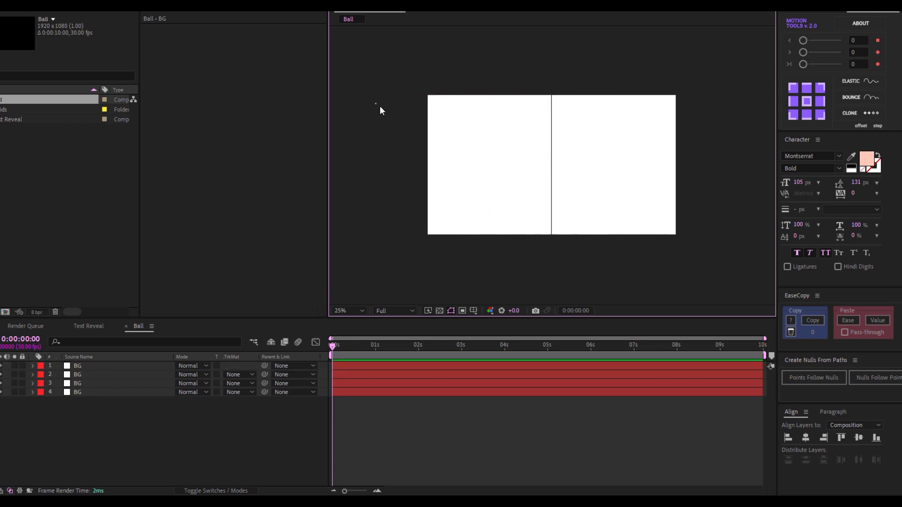
Distribute all four BG strips evenly in the horizontal direction, aligning relative to the selection.
{"action": "left_click_drag", "start_coordinate": [379, 104], "coordinate": [732, 237]}
{"action": "left_click", "coordinate": [855, 426]}
{"action": "left_click", "coordinate": [845, 418]}
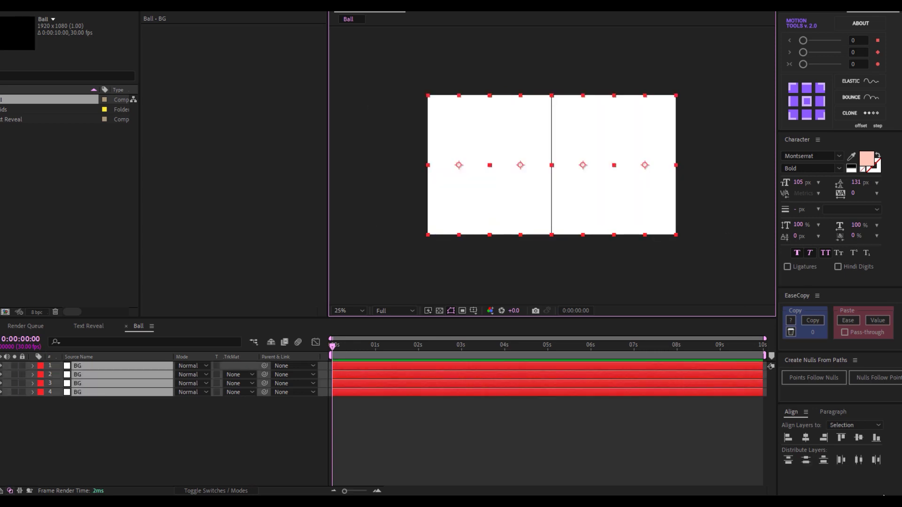
{"action": "left_click", "coordinate": [859, 460]}
{"action": "left_click", "coordinate": [146, 438]}
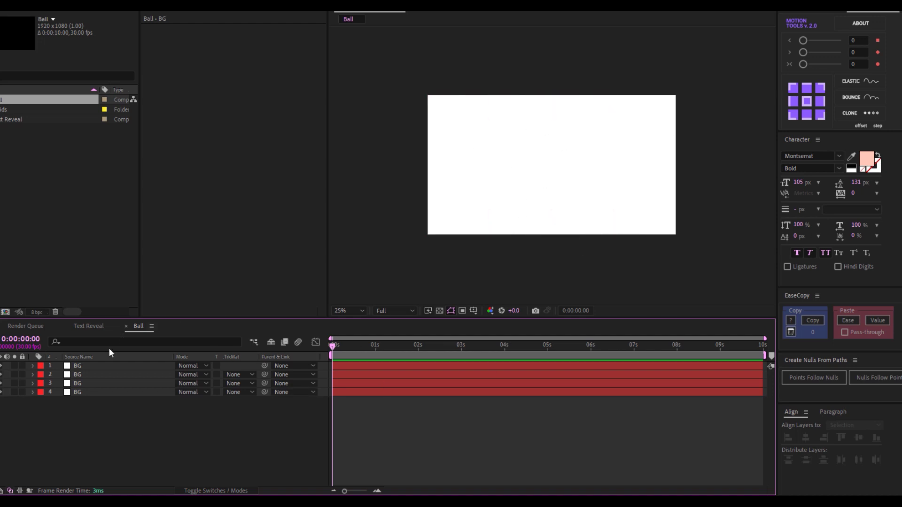
Apply a Fill effect to the leftmost BG strip and set its color to 2C6E49.
{"action": "left_click", "coordinate": [85, 393]}
{"action": "key", "text": "ctrl+space"}
{"action": "type", "text": "fill"}
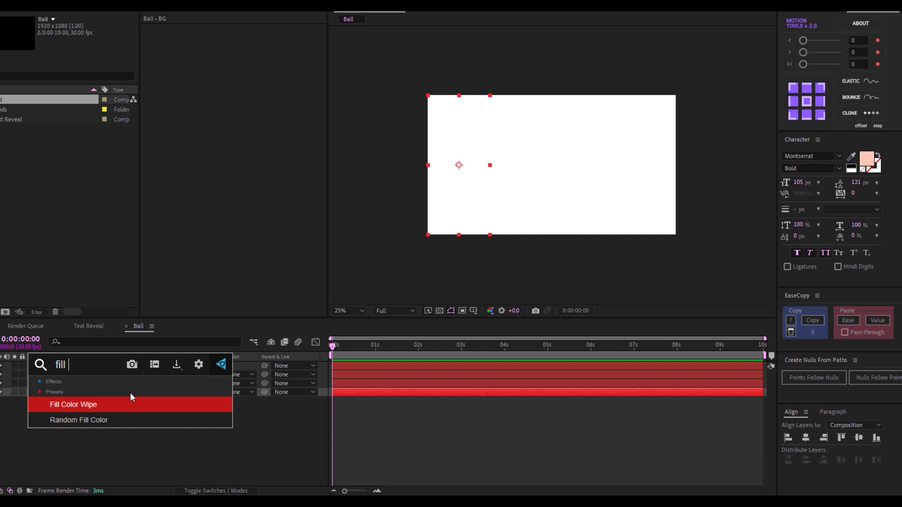
{"action": "key", "text": "Return"}
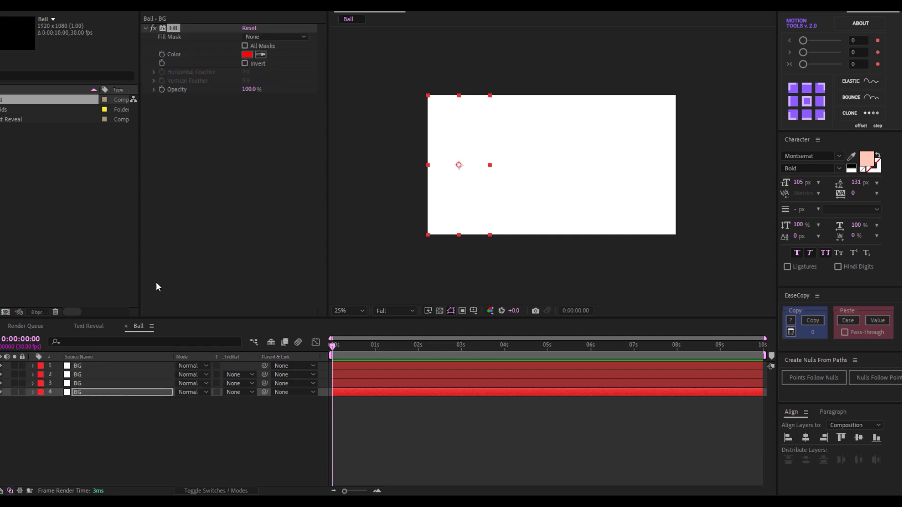
{"action": "left_click", "coordinate": [249, 55]}
{"action": "left_click_drag", "start_coordinate": [762, 107], "coordinate": [743, 147]}
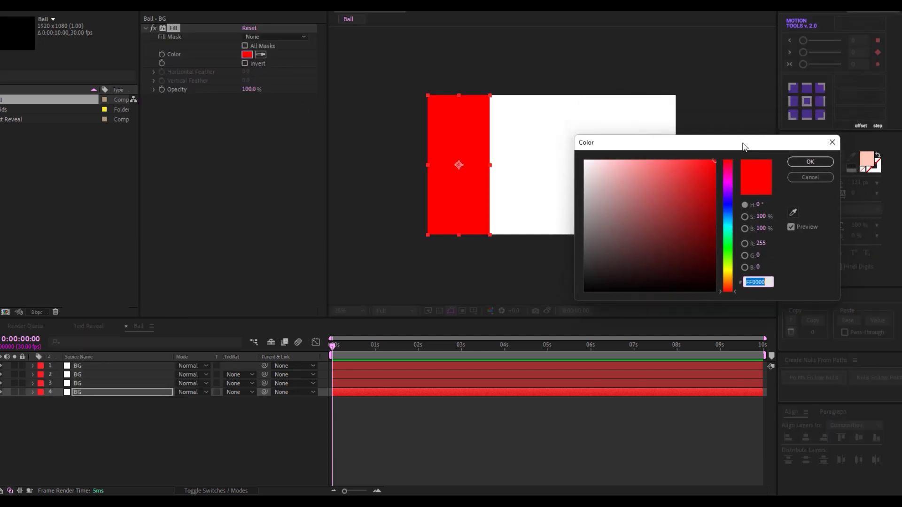
{"action": "type", "text": "2C6B49"}
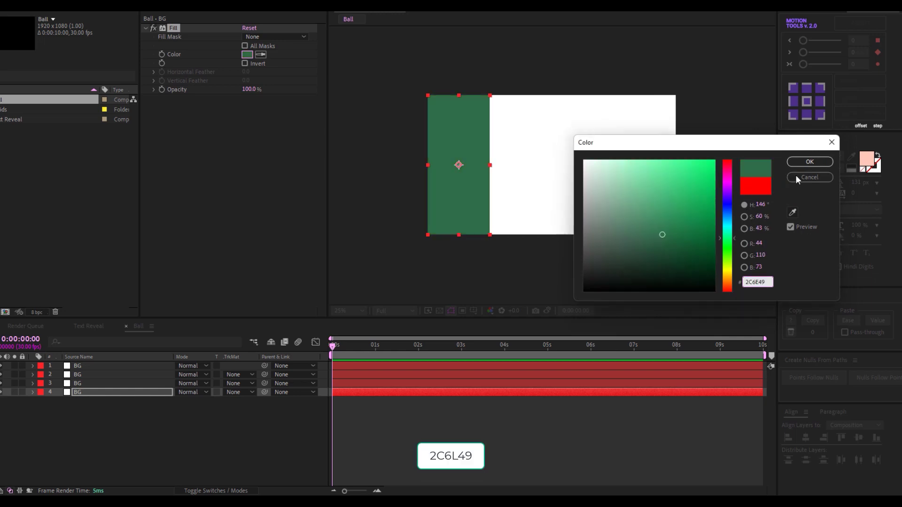
{"action": "left_click", "coordinate": [809, 161]}
Copy the Fill effect from the leftmost strip onto the other three BG layers.
{"action": "left_click", "coordinate": [173, 27]}
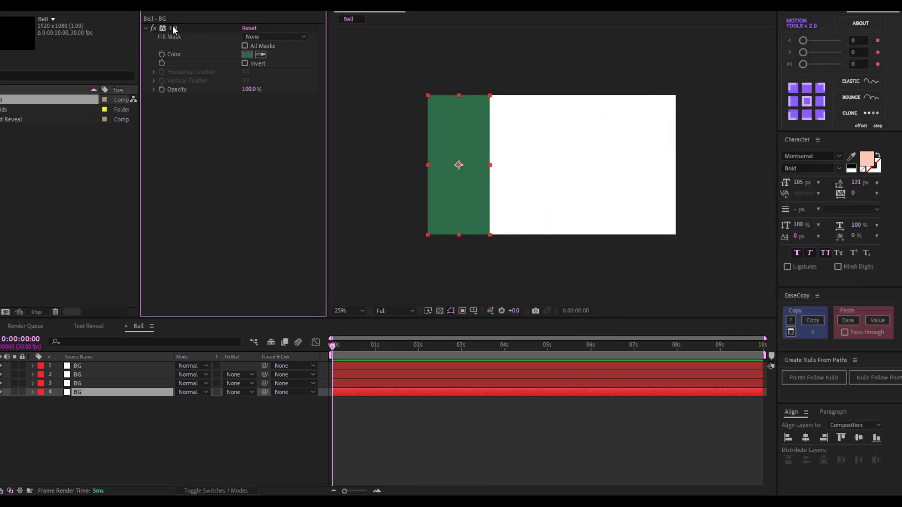
{"action": "left_click", "coordinate": [83, 383]}
{"action": "left_click", "coordinate": [80, 365], "text": "shift"}
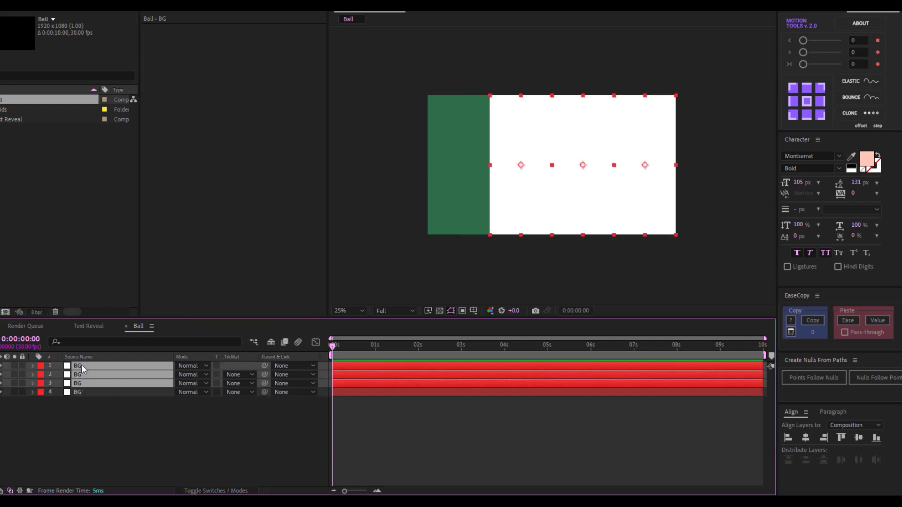
{"action": "key", "text": "ctrl+v"}
Set the Fill color of the rightmost BG strip to D68C45.
{"action": "left_click", "coordinate": [141, 383]}
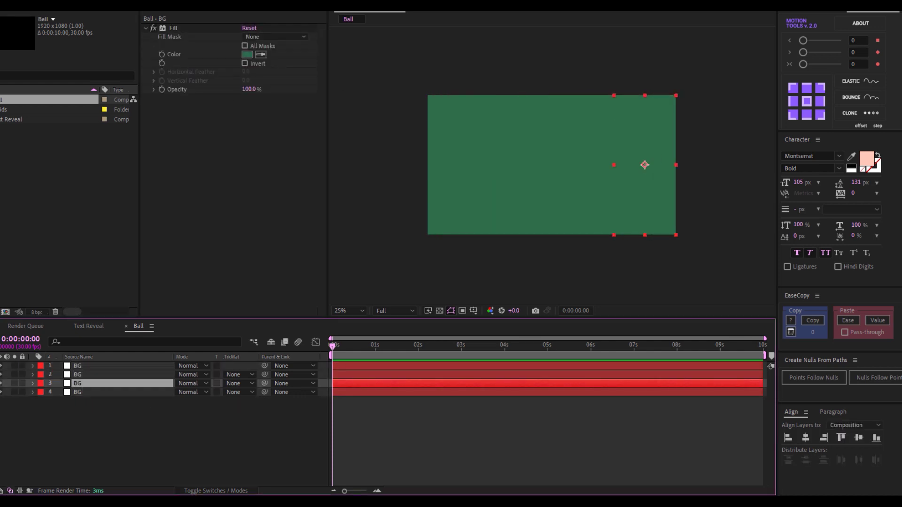
{"action": "left_click", "coordinate": [247, 54]}
{"action": "type", "text": "D68C45"}
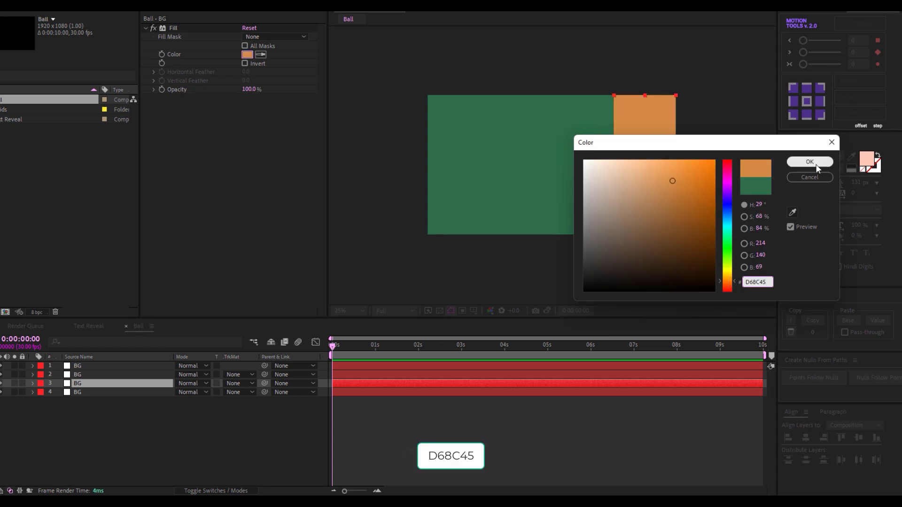
{"action": "left_click", "coordinate": [810, 162]}
Set the Fill color of the third strip from the left to FFC9B9.
{"action": "left_click", "coordinate": [92, 376]}
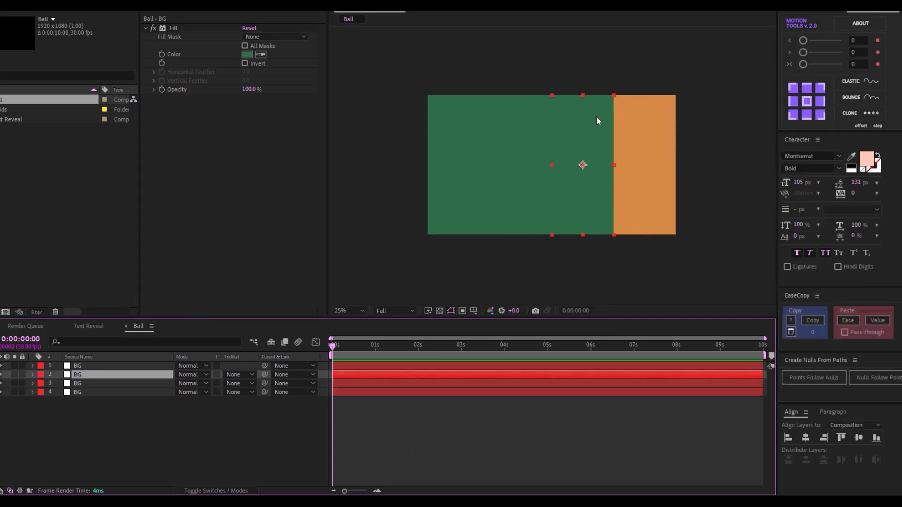
{"action": "left_click", "coordinate": [249, 55]}
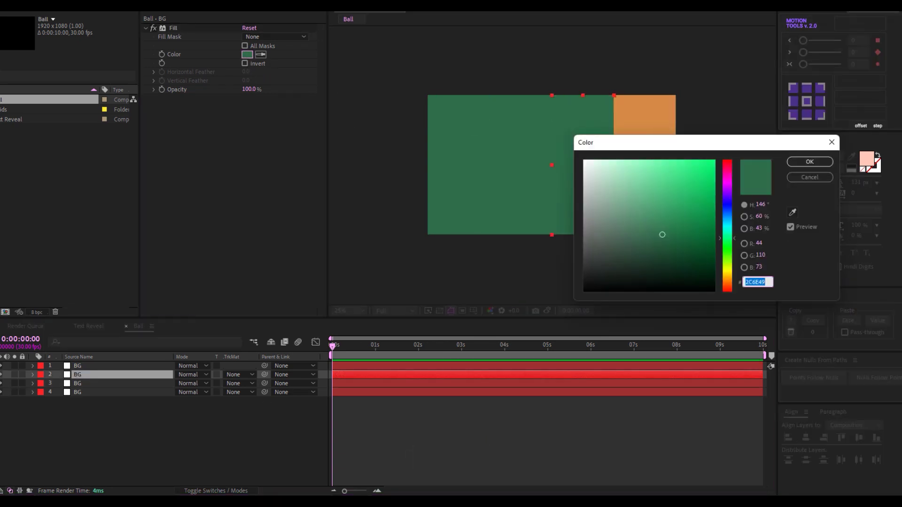
{"action": "type", "text": "FFC9B9"}
{"action": "left_click", "coordinate": [810, 162]}
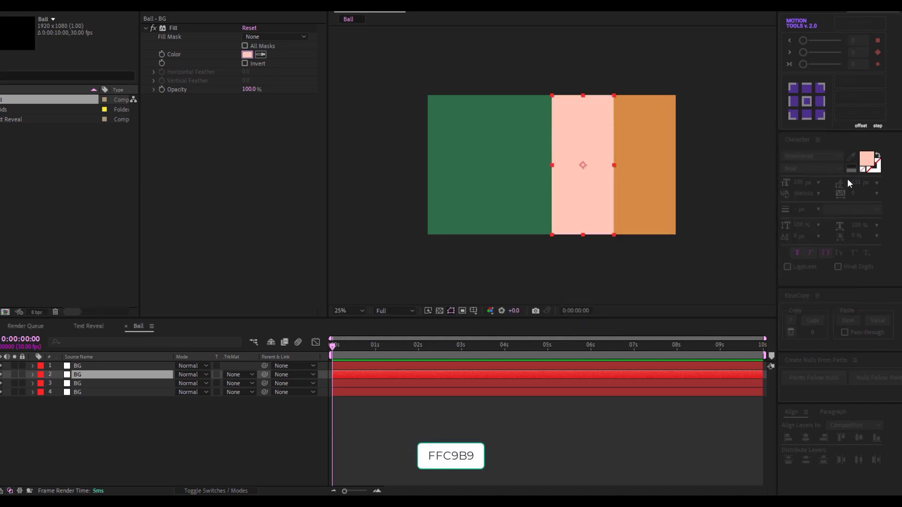
Set the Fill color of the second strip from the left to FEFEE3 and move the current time to 0:00:02:06.
{"action": "key", "text": "ctrl+Up"}
{"action": "left_click", "coordinate": [249, 55]}
{"action": "type", "text": "FEFEE3"}
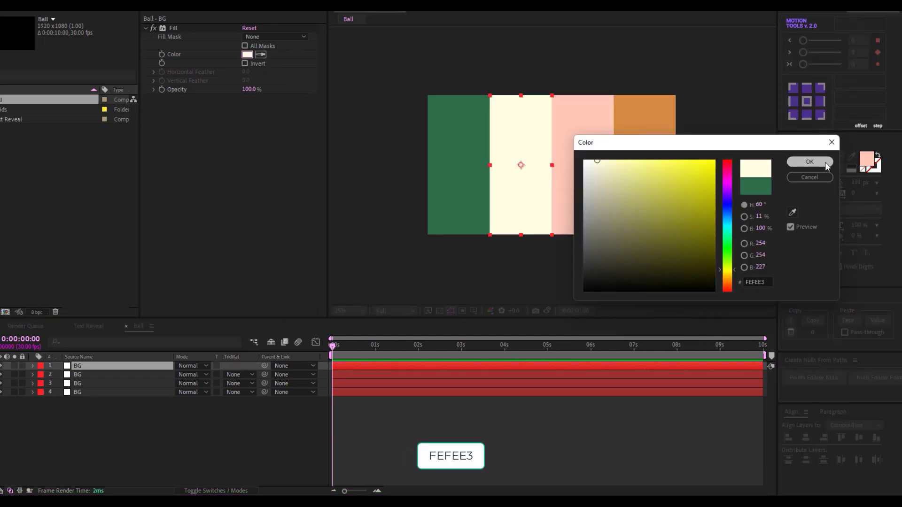
{"action": "left_click", "coordinate": [820, 162]}
{"action": "key", "text": "space"}
{"action": "left_click_drag", "start_coordinate": [360, 343], "coordinate": [432, 347]}
Rename the dark green strip's layer as Green and reorder the others so orange is first, pink second and cream third.
{"action": "left_click", "coordinate": [89, 393]}
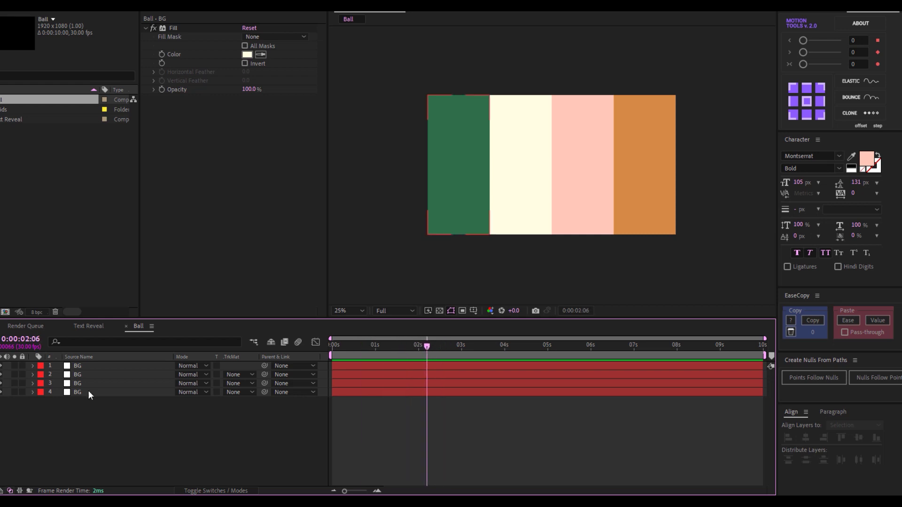
{"action": "key", "text": "Return"}
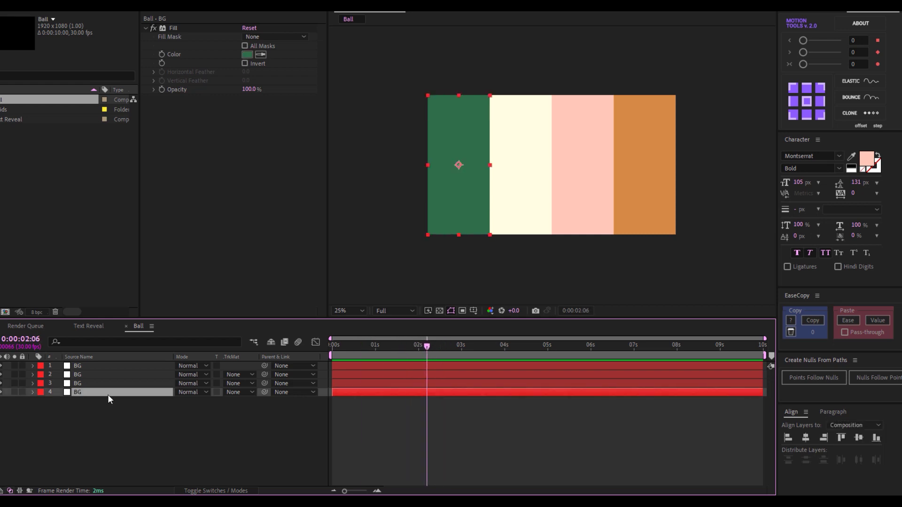
{"action": "type", "text": "Green"}
{"action": "key", "text": "Return"}
{"action": "left_click_drag", "start_coordinate": [90, 381], "coordinate": [92, 365]}
Rename the cream strip's layer as White, the pink one as Pink and the orange one as Orange.
{"action": "left_click", "coordinate": [86, 383]}
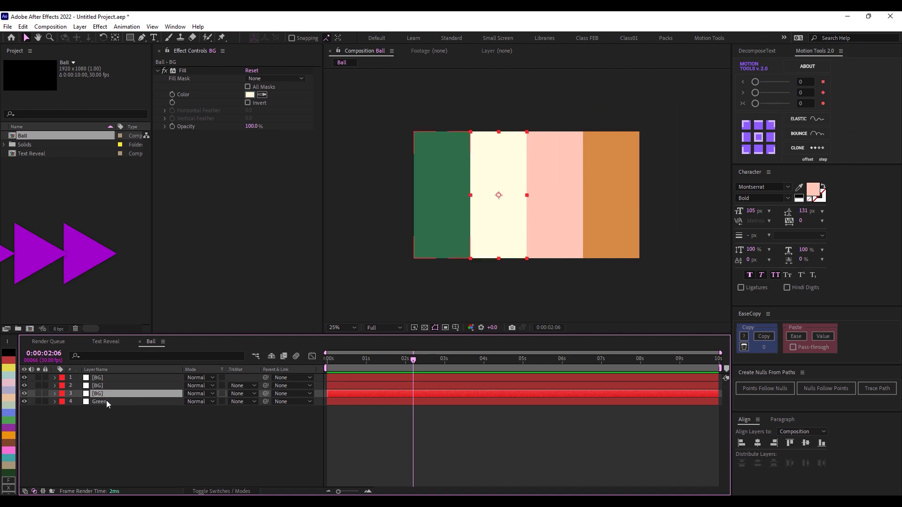
{"action": "key", "text": "Return"}
{"action": "type", "text": "White"}
{"action": "left_click", "coordinate": [114, 384]}
{"action": "key", "text": "Return"}
{"action": "type", "text": "Pink"}
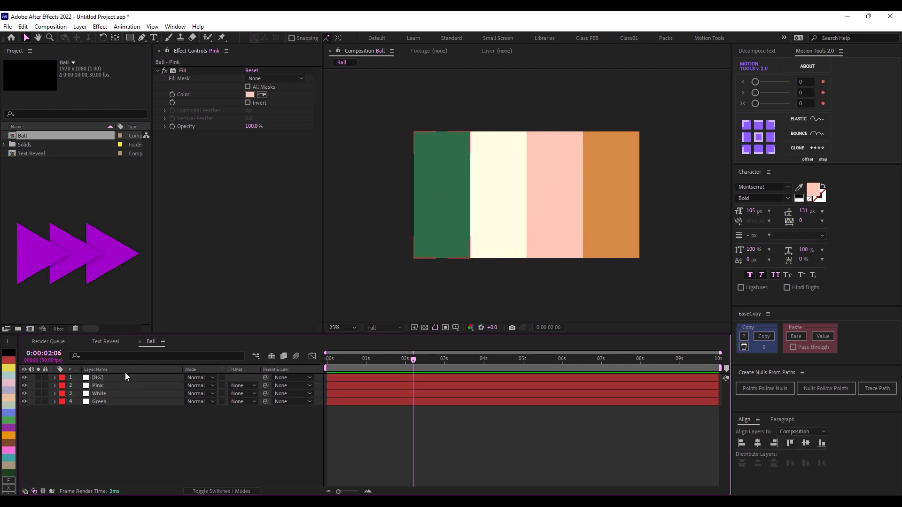
{"action": "left_click", "coordinate": [125, 375]}
{"action": "key", "text": "Return"}
{"action": "type", "text": "Orange"}
{"action": "left_click", "coordinate": [114, 266]}
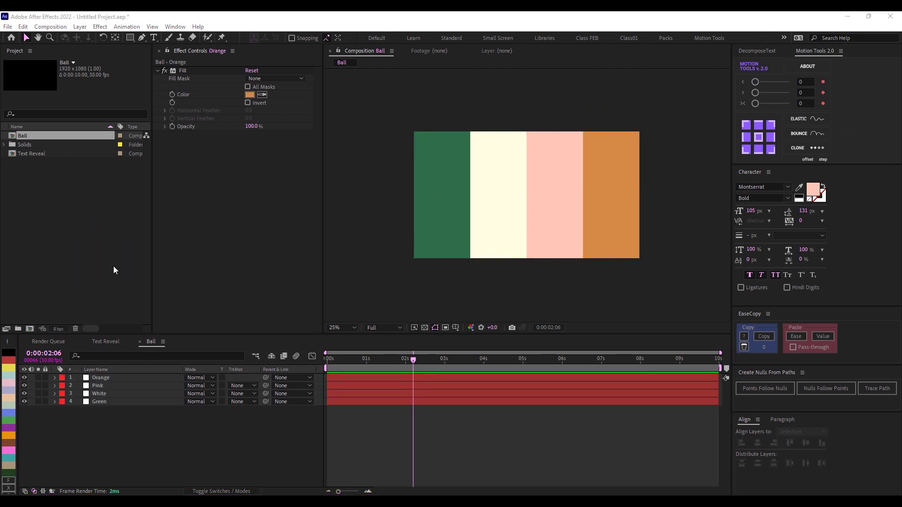
Create a new composition named Roll, with a width of 1920*2 px and a height of 200 px.
{"action": "left_click", "coordinate": [81, 236]}
{"action": "key", "text": "ctrl+k"}
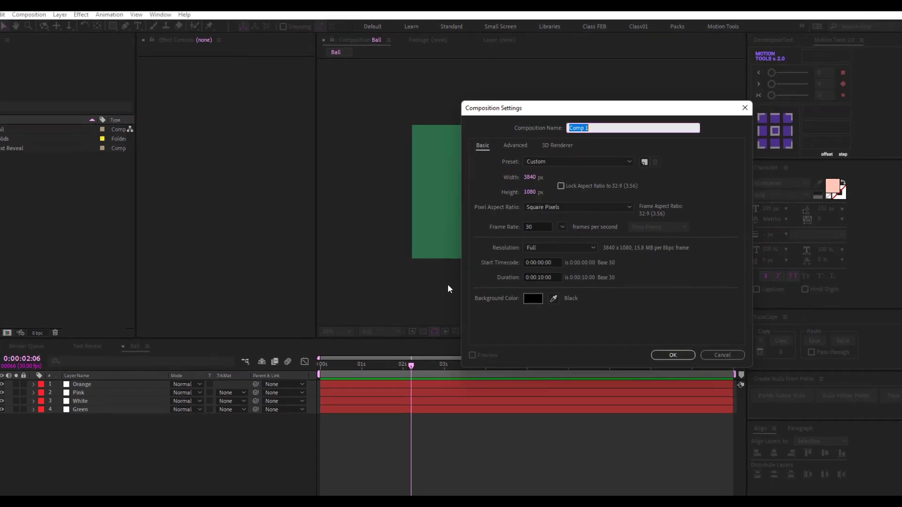
{"action": "type", "text": "Roll"}
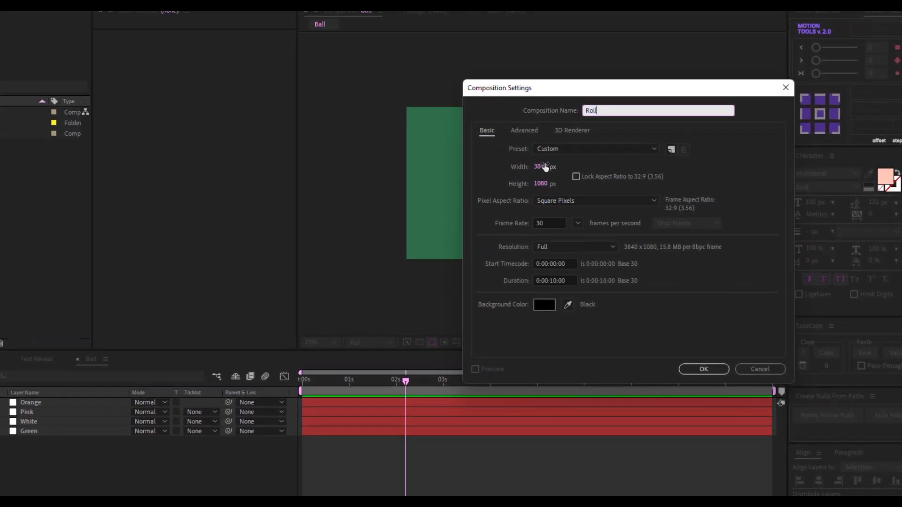
{"action": "left_click", "coordinate": [545, 167]}
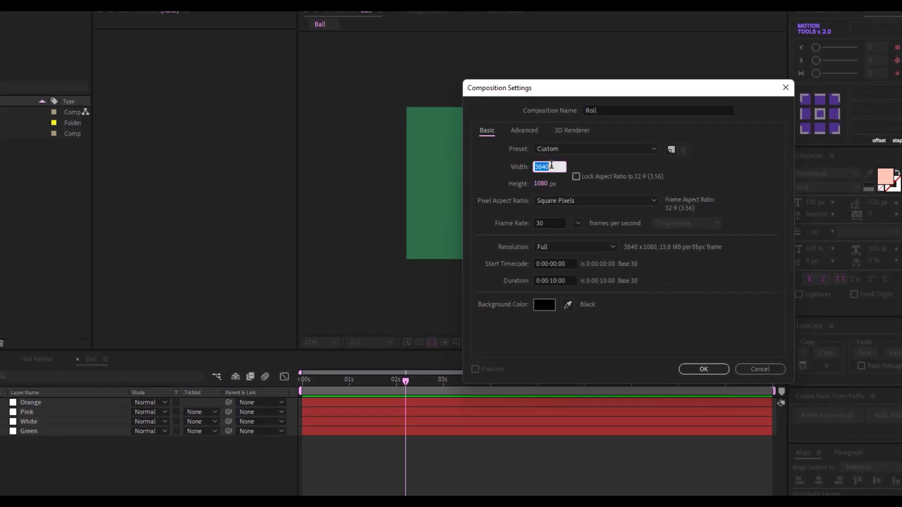
{"action": "type", "text": "1"}
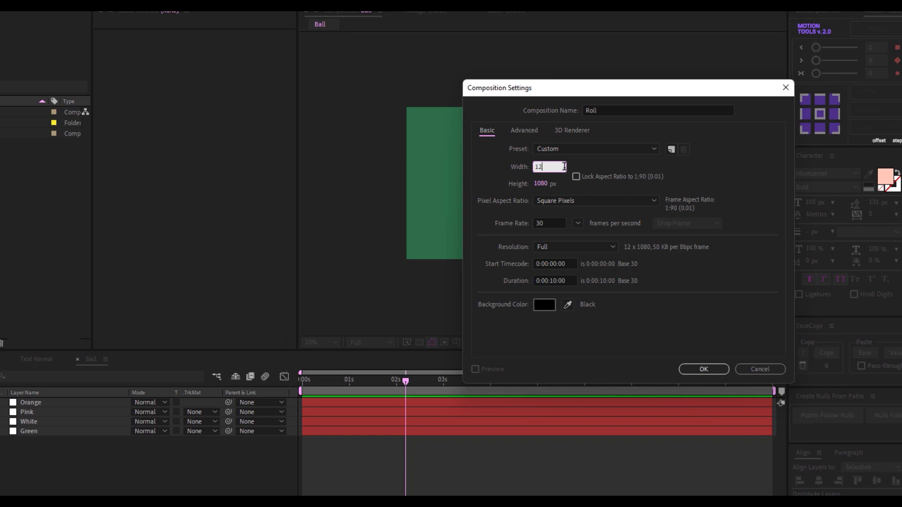
{"action": "type", "text": "920*2"}
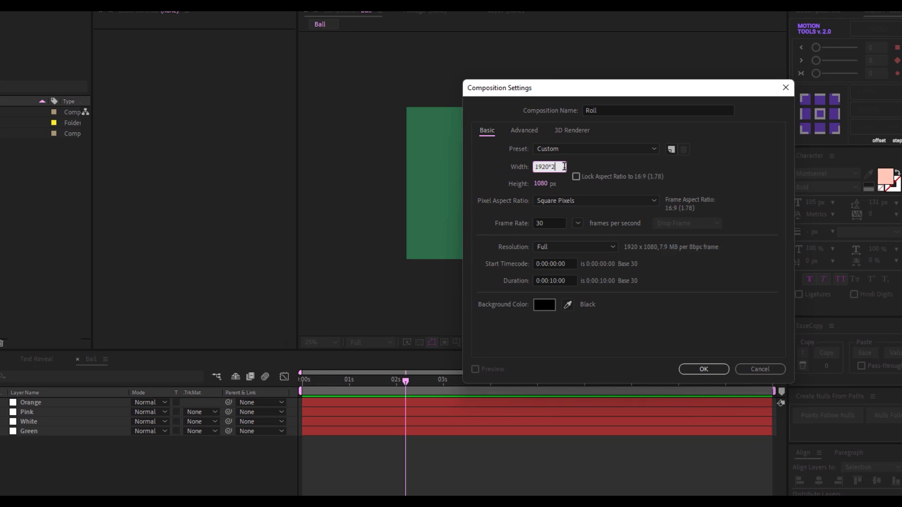
{"action": "key", "text": "Return"}
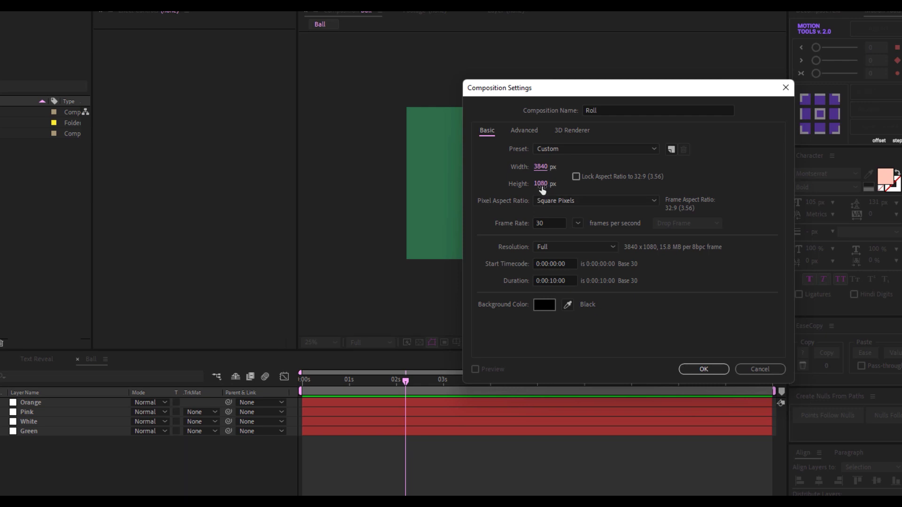
{"action": "type", "text": "200"}
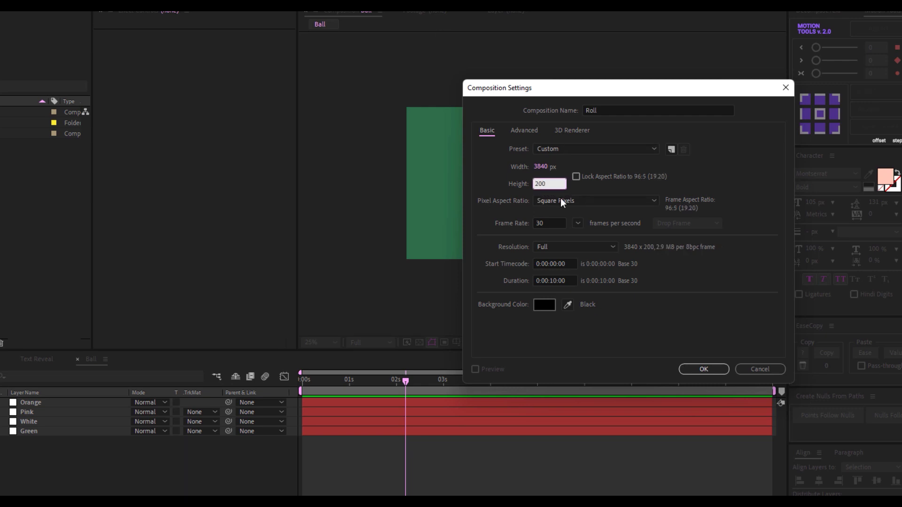
{"action": "key", "text": "Return"}
{"action": "left_click", "coordinate": [703, 369]}
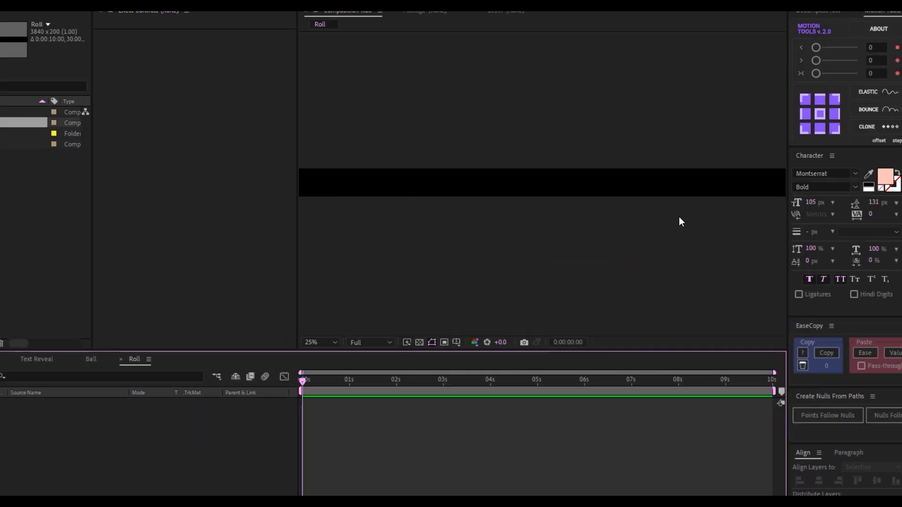
Add the Text Reveal composition to Roll, place the Ball composition above it and solo the Ball layer.
{"action": "left_click_drag", "start_coordinate": [47, 159], "coordinate": [140, 450]}
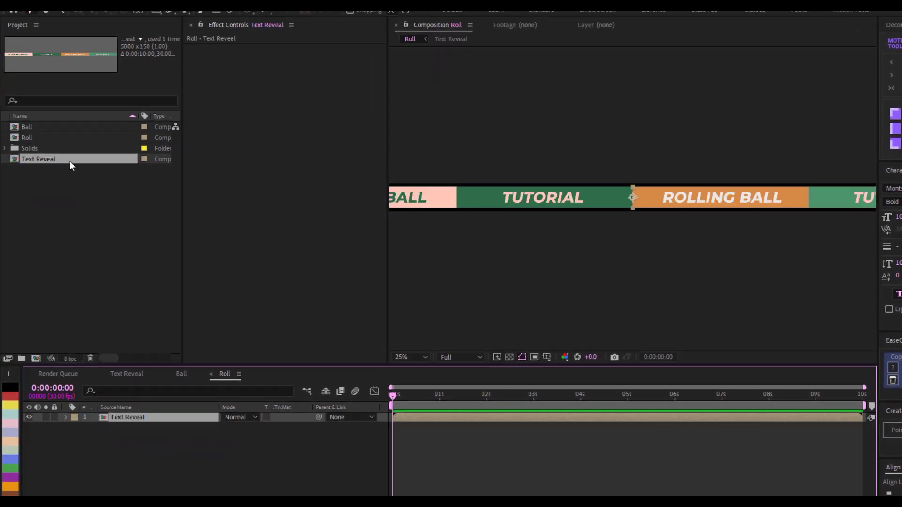
{"action": "left_click_drag", "start_coordinate": [38, 128], "coordinate": [131, 414]}
{"action": "left_click", "coordinate": [46, 417]}
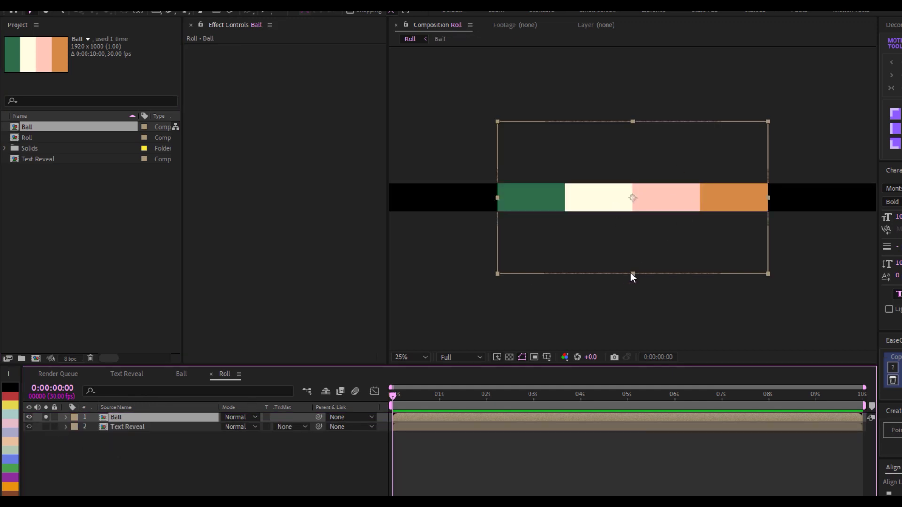
Create a separate test composition from the 1920 x 1080, 25 fps HDTV preset and add the Ball composition to it.
{"action": "left_click", "coordinate": [25, 307]}
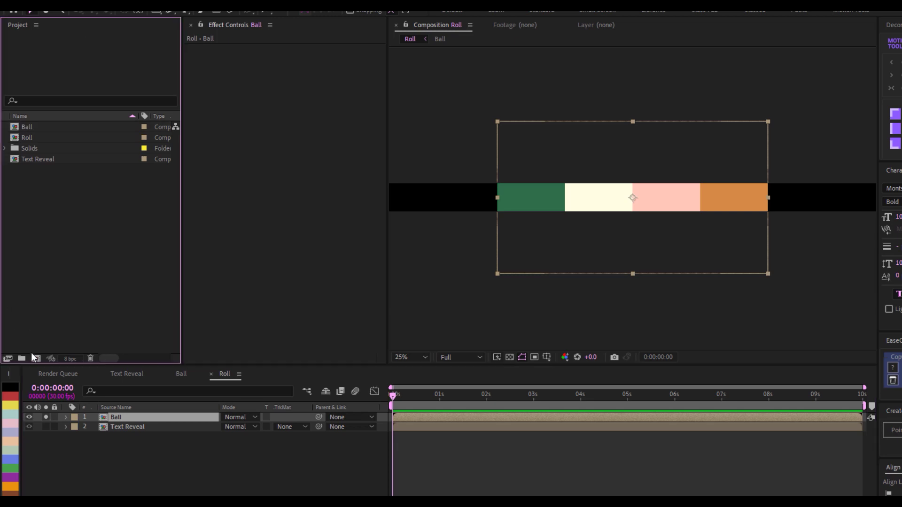
{"action": "left_click", "coordinate": [36, 359]}
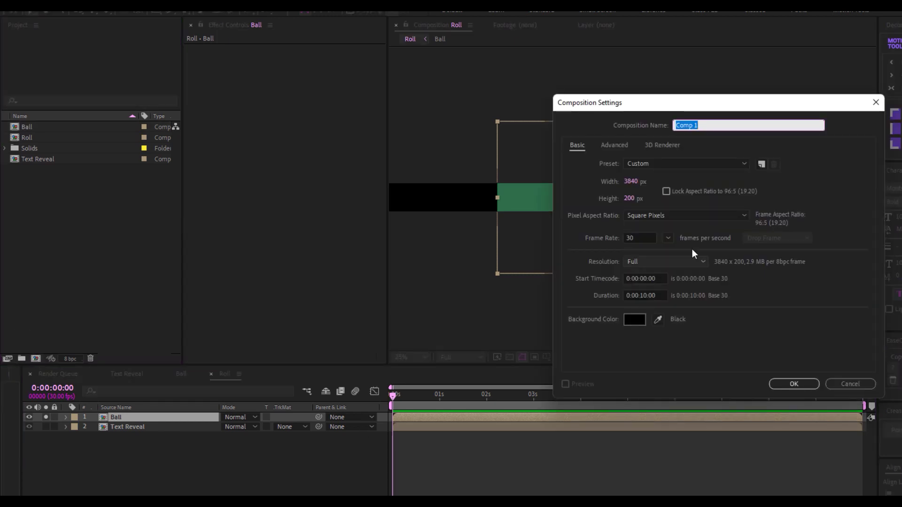
{"action": "left_click", "coordinate": [672, 165]}
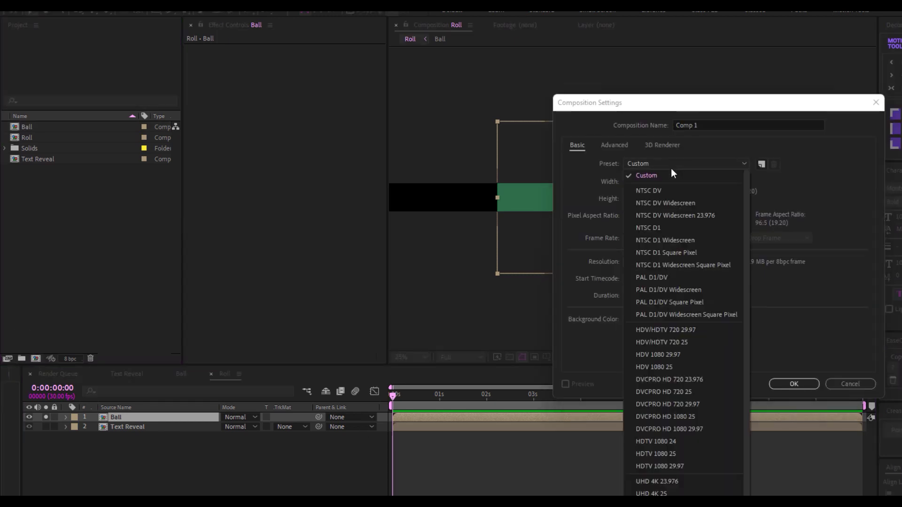
{"action": "left_click", "coordinate": [681, 459]}
{"action": "left_click", "coordinate": [794, 384]}
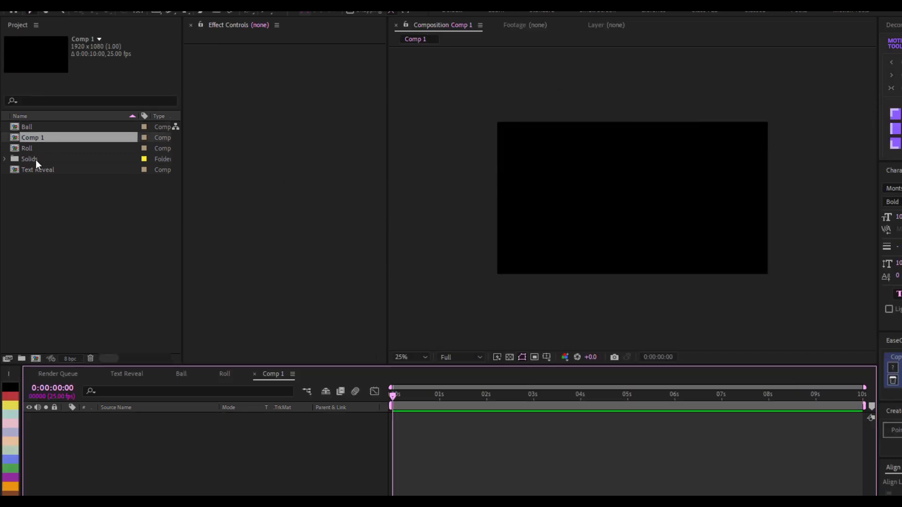
{"action": "left_click_drag", "start_coordinate": [36, 123], "coordinate": [188, 438]}
{"action": "left_click", "coordinate": [394, 431]}
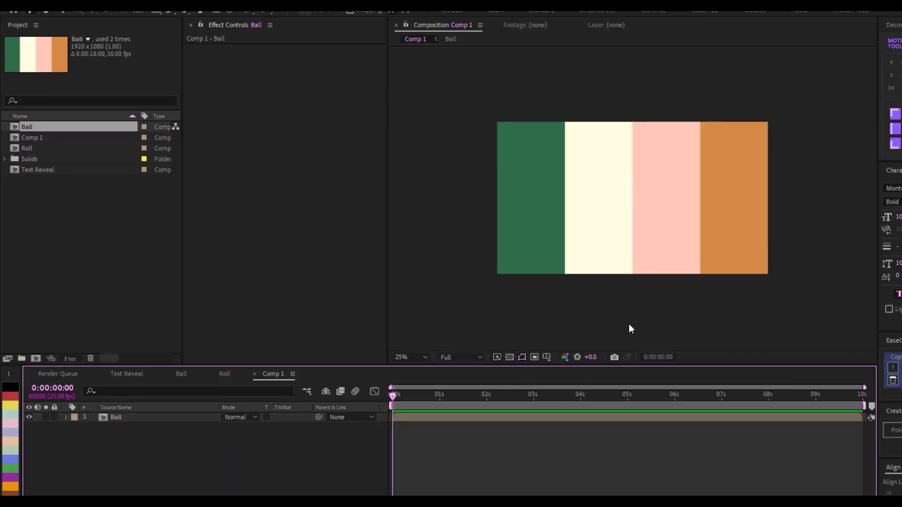
Apply the CC Sphere effect to the Ball layer in the test composition.
{"action": "left_click", "coordinate": [143, 417]}
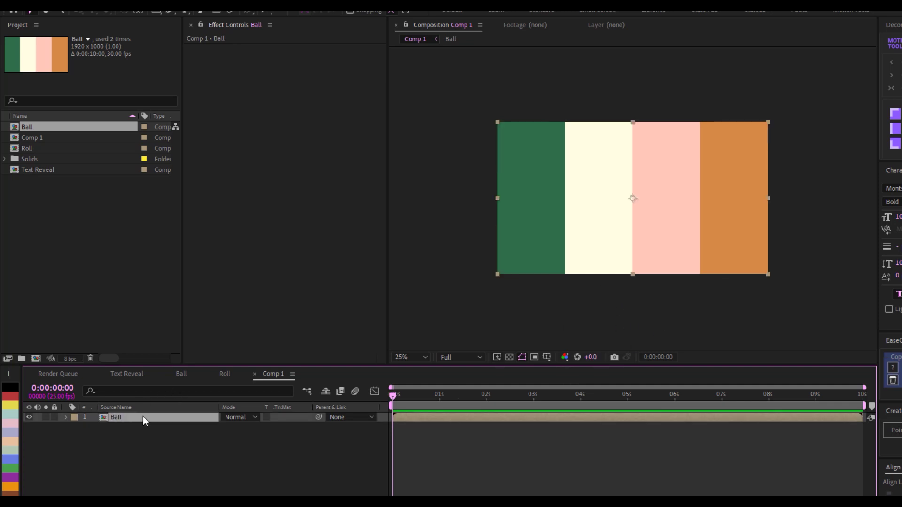
{"action": "key", "text": "ctrl+space"}
{"action": "type", "text": "cc sph"}
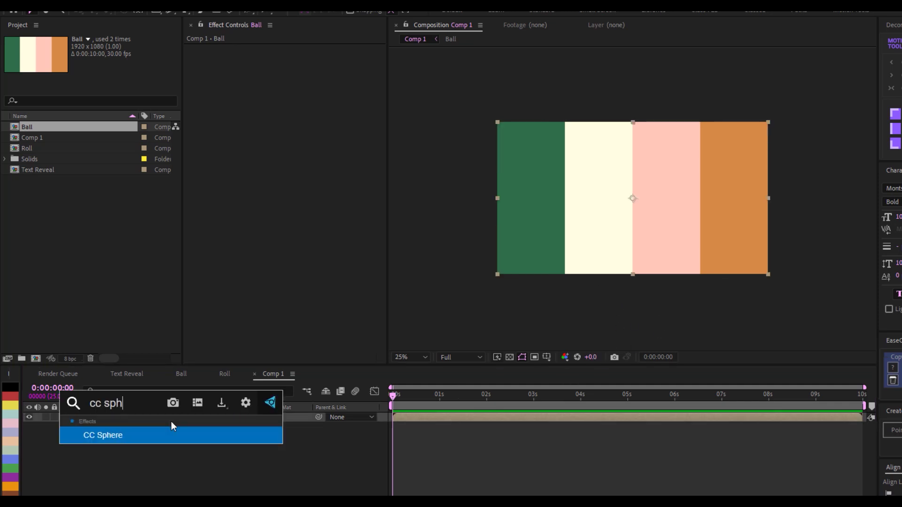
{"action": "key", "text": "Return"}
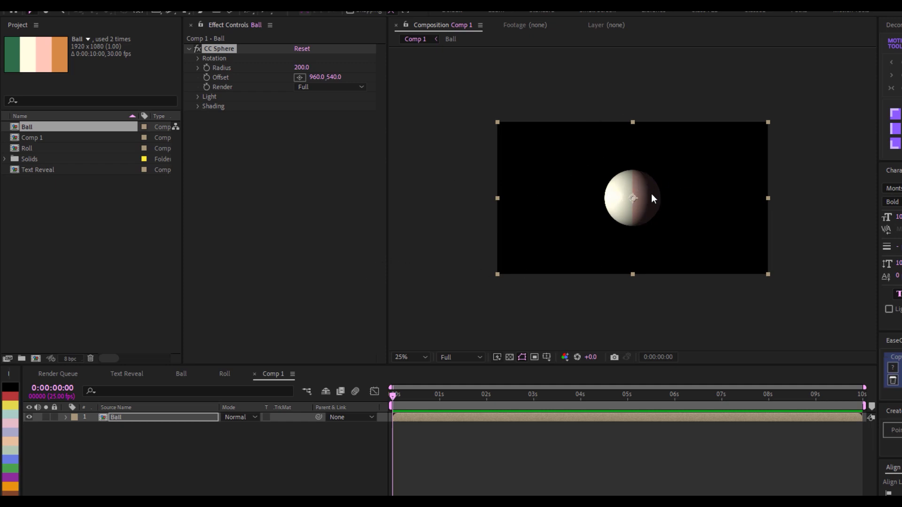
Delete the test composition Comp 1 from the project.
{"action": "left_click", "coordinate": [47, 139]}
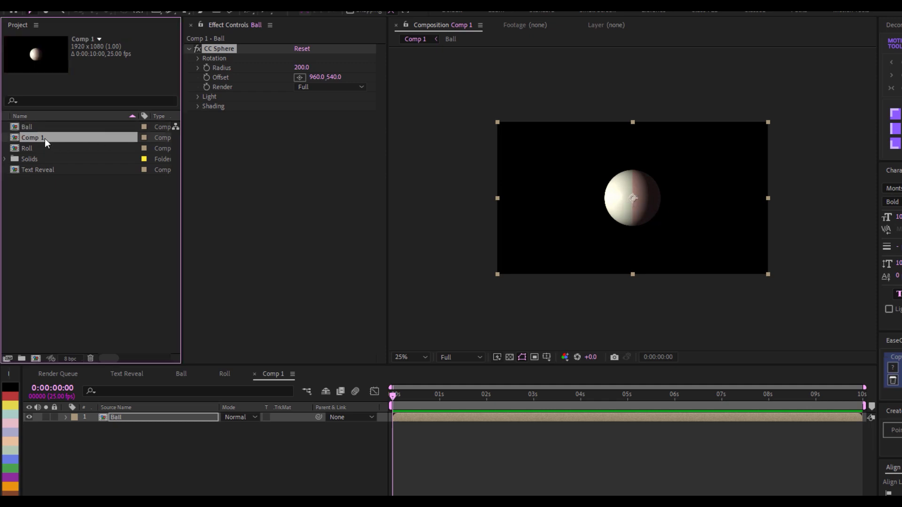
{"action": "key", "text": "Delete"}
{"action": "left_click", "coordinate": [571, 290]}
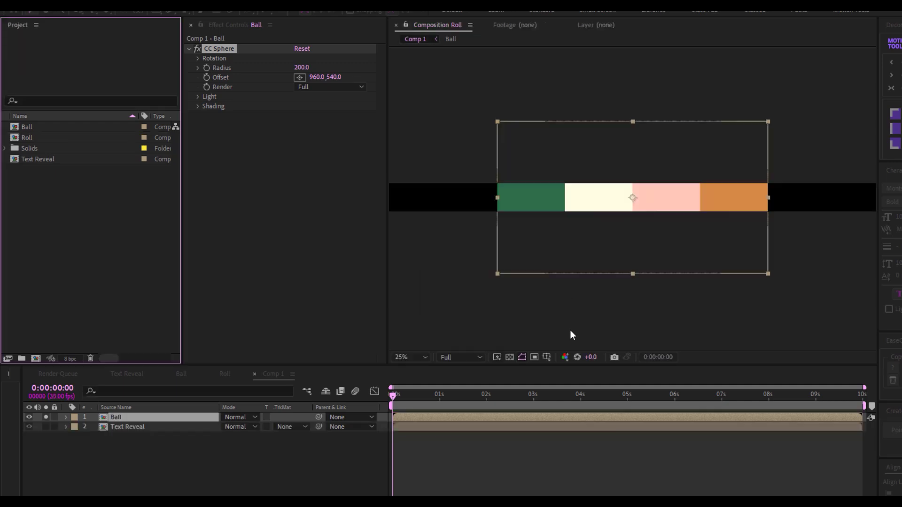
Apply the CC Sphere effect to the Ball layer in the Roll composition.
{"action": "left_click", "coordinate": [143, 417]}
{"action": "key", "text": "ctrl+space"}
{"action": "type", "text": "cc sph"}
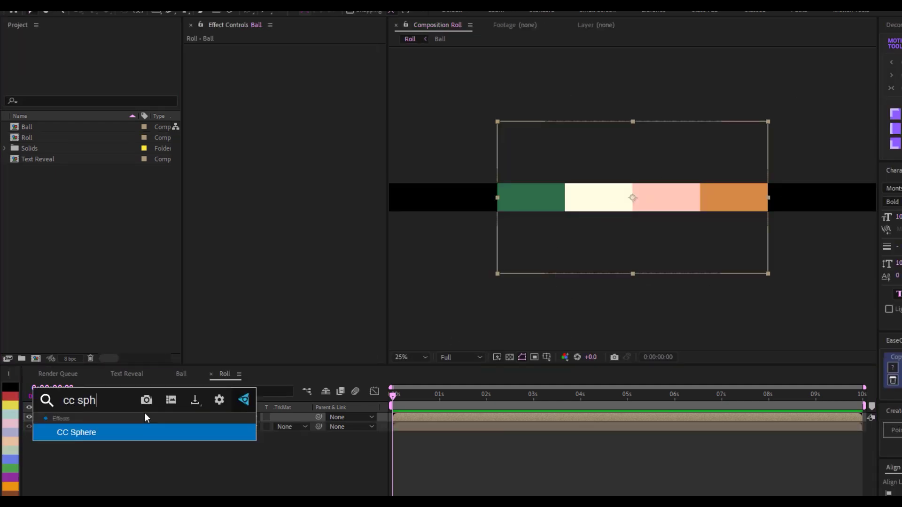
{"action": "type", "text": "er"}
{"action": "left_click", "coordinate": [120, 430]}
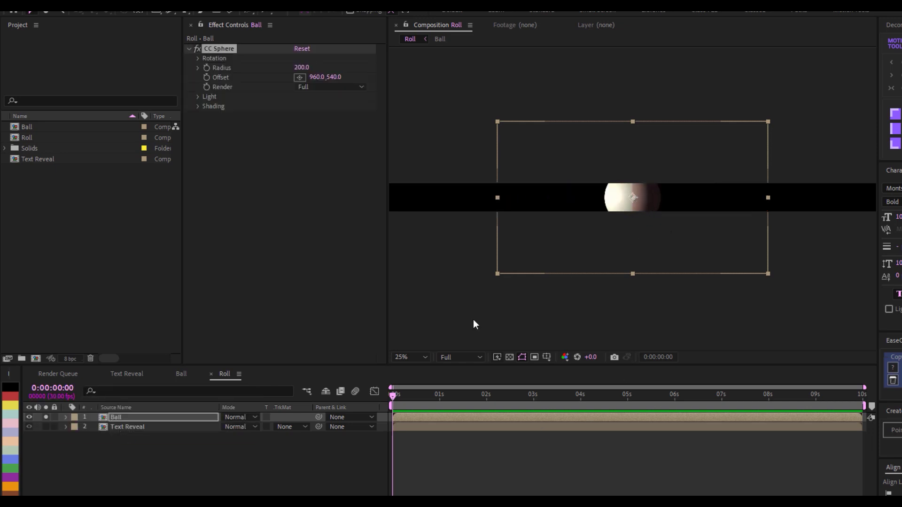
Set the Ball layer's Scale to 33%.
{"action": "left_click", "coordinate": [148, 417]}
{"action": "key", "text": "s"}
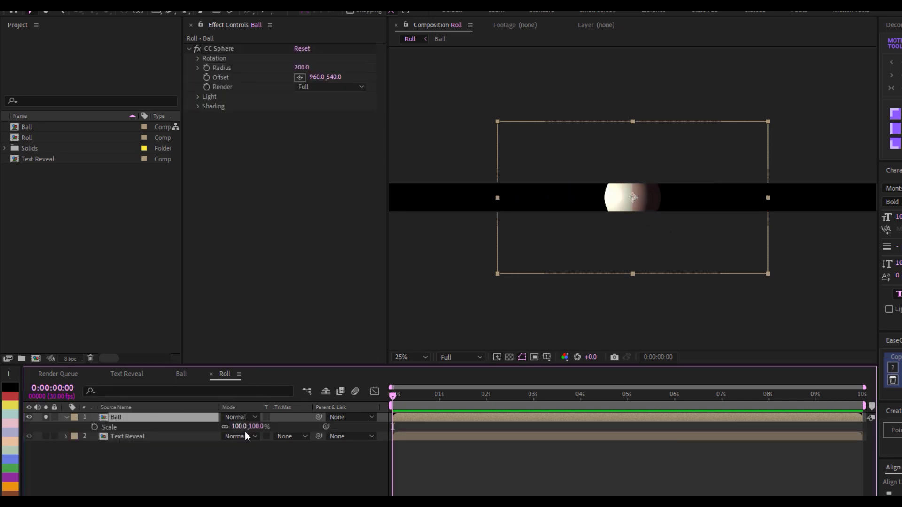
{"action": "left_click", "coordinate": [257, 427]}
{"action": "type", "text": "33"}
{"action": "left_click", "coordinate": [271, 478]}
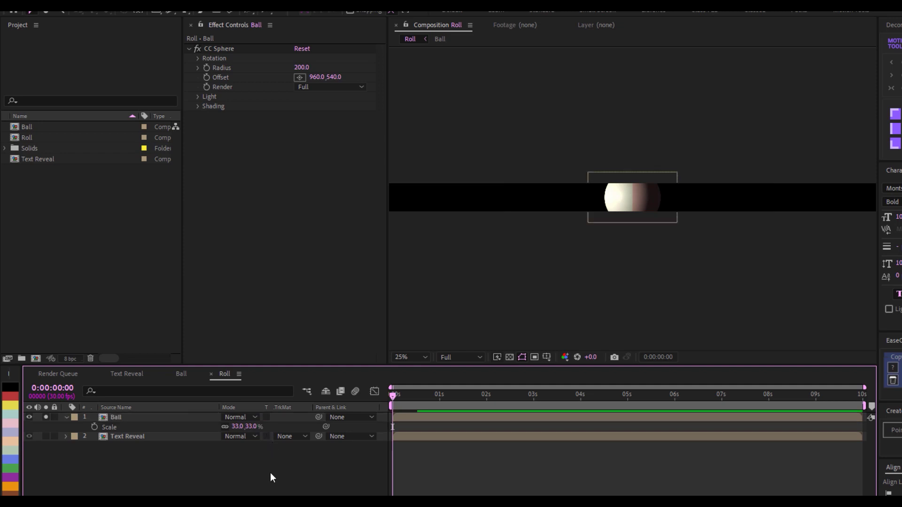
Flatten the sphere's shading by setting CC Sphere's Diffuse to 0 and Ambient to 100.
{"action": "key", "text": "slash"}
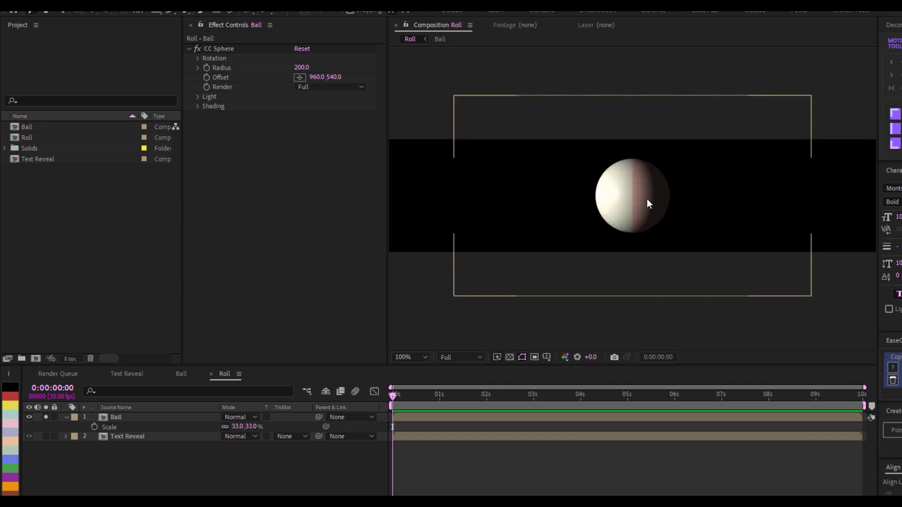
{"action": "left_click", "coordinate": [198, 106]}
{"action": "left_click", "coordinate": [301, 125]}
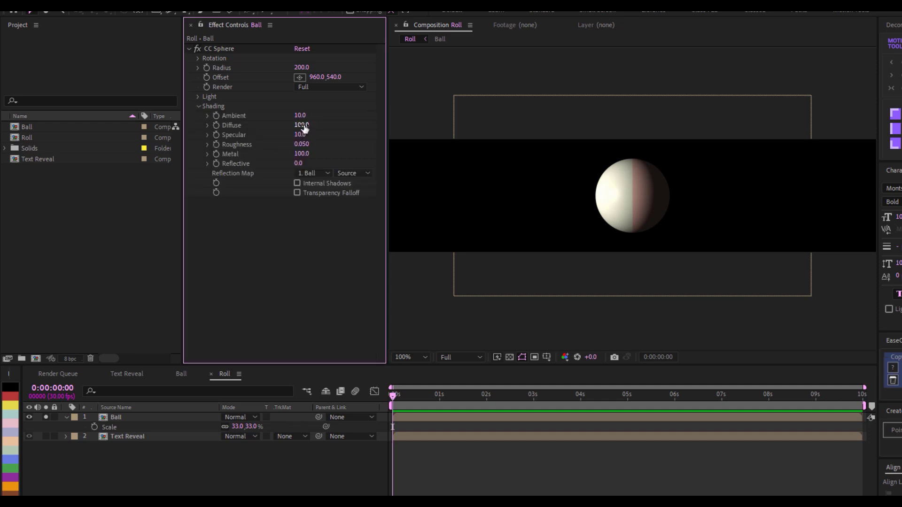
{"action": "type", "text": "0"}
{"action": "key", "text": "Return"}
{"action": "left_click", "coordinate": [303, 116]}
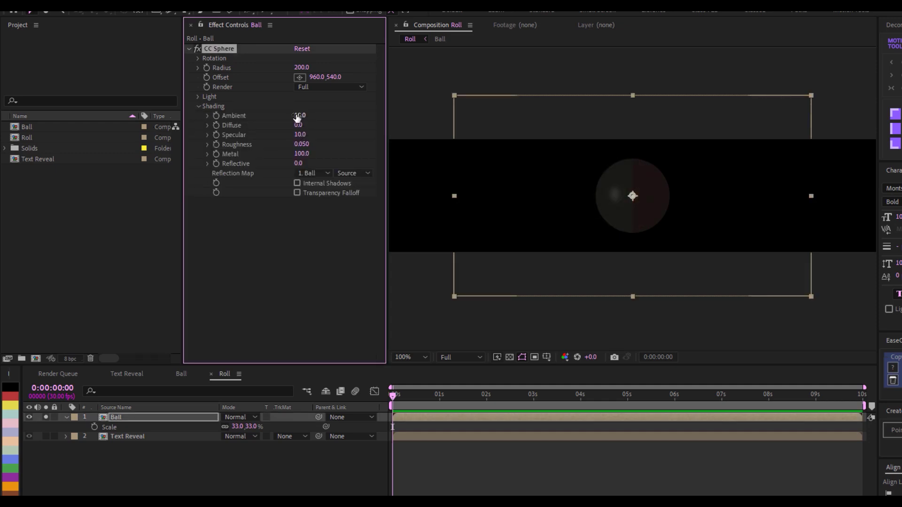
{"action": "type", "text": "100"}
{"action": "key", "text": "Return"}
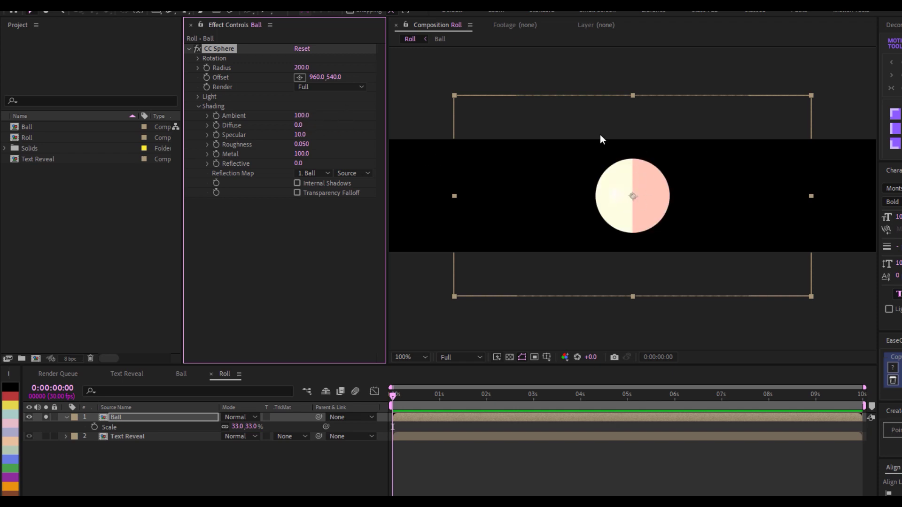
{"action": "left_click", "coordinate": [198, 106]}
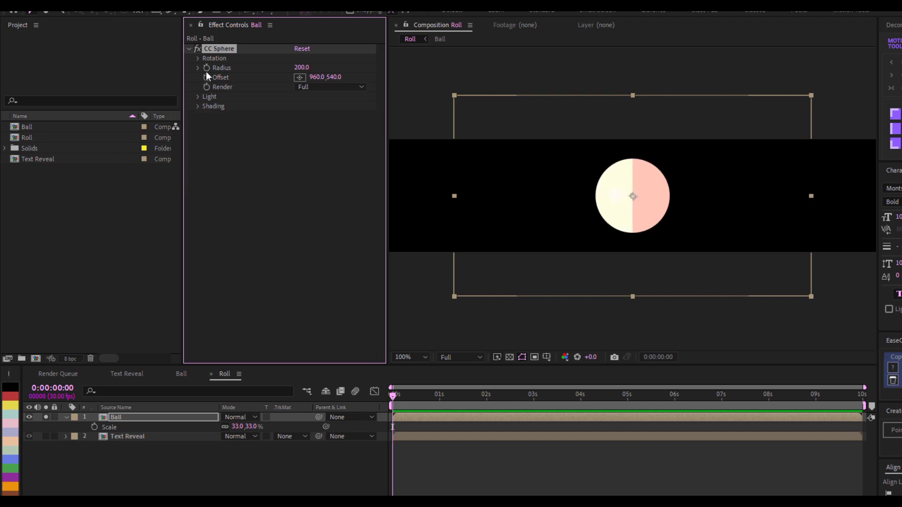
Try out CC Sphere's Rotation X on the ball and reset it to 0°.
{"action": "left_click", "coordinate": [197, 58]}
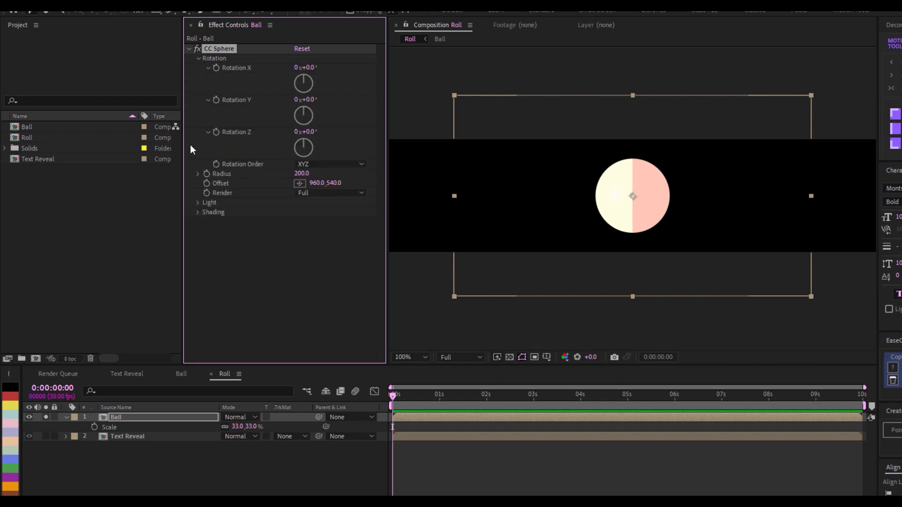
{"action": "left_click_drag", "start_coordinate": [296, 68], "coordinate": [316, 66]}
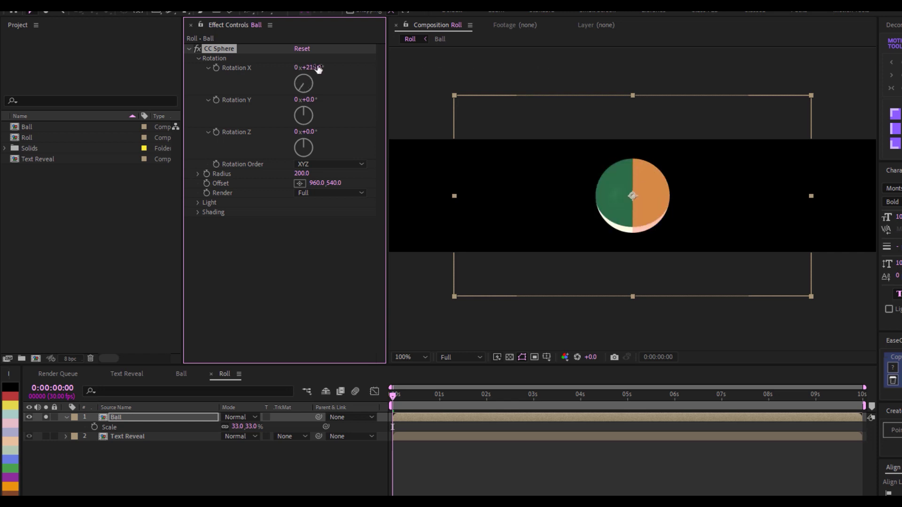
{"action": "left_click", "coordinate": [311, 68]}
{"action": "type", "text": "0"}
{"action": "key", "text": "Return"}
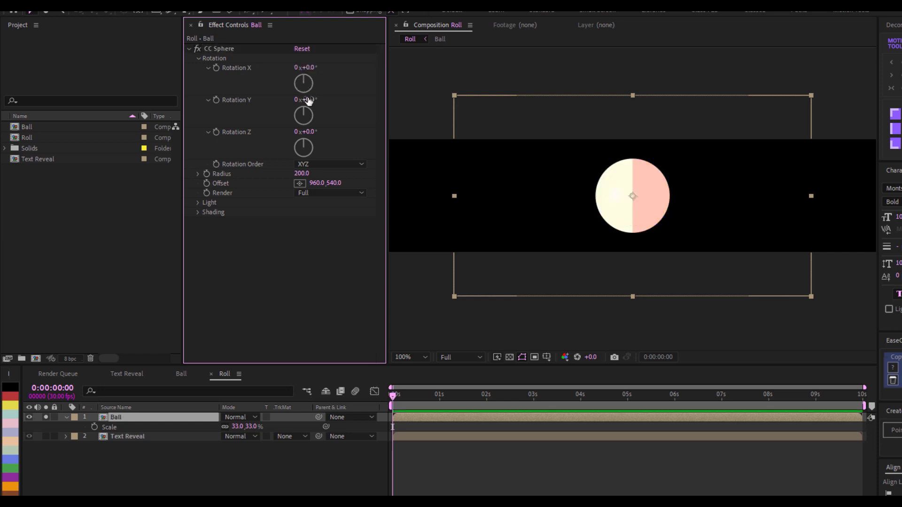
Try out CC Sphere's Rotation Y on the ball and reset it to 0°.
{"action": "mouse_move", "coordinate": [308, 99]}
{"action": "left_mouse_down"}
{"action": "mouse_move", "coordinate": [562, 104]}
{"action": "mouse_move", "coordinate": [316, 97]}
{"action": "left_mouse_up"}
{"action": "left_click", "coordinate": [311, 99]}
{"action": "type", "text": "0"}
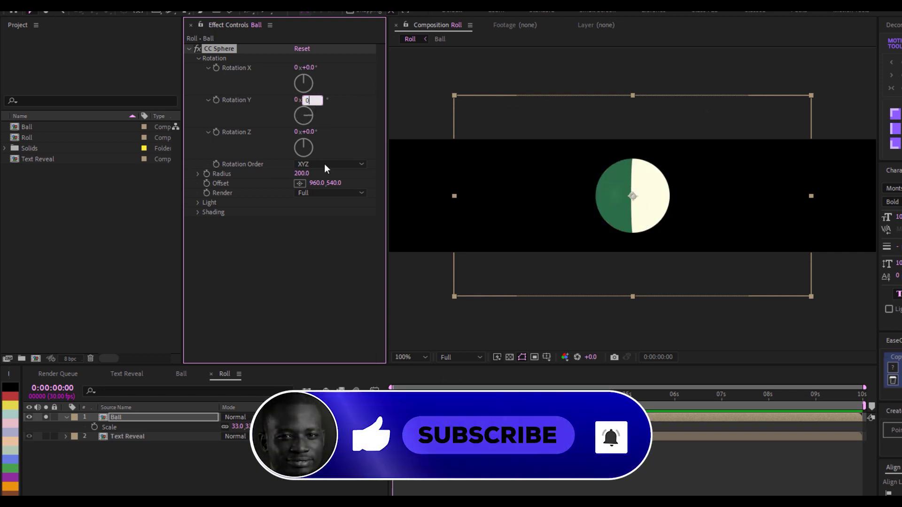
{"action": "key", "text": "Return"}
Separate the Ball layer's Position into individual X and Y dimensions.
{"action": "key", "text": "comma"}
{"action": "key", "text": "comma"}
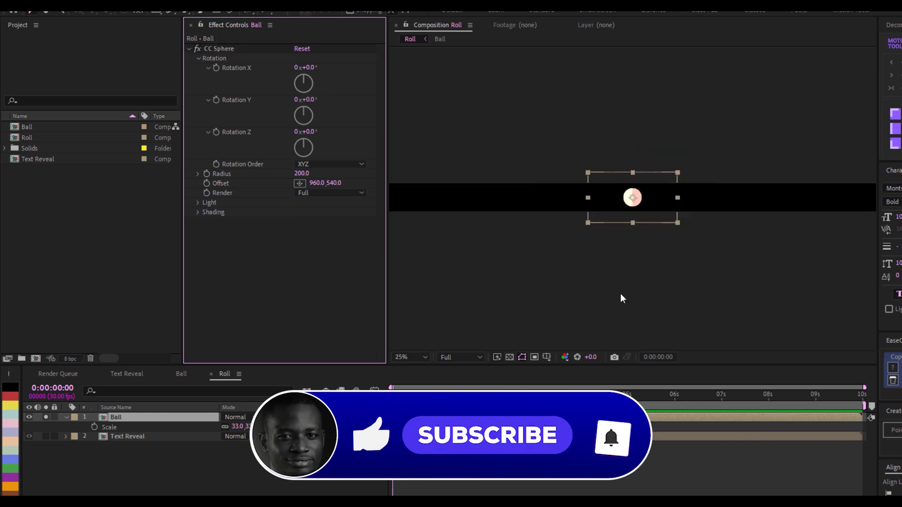
{"action": "left_click", "coordinate": [154, 421]}
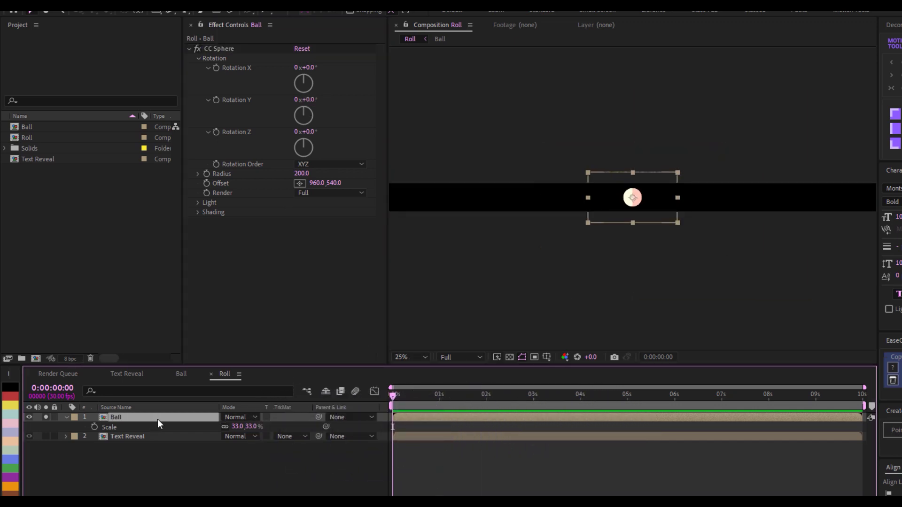
{"action": "key", "text": "p"}
{"action": "right_click", "coordinate": [128, 428]}
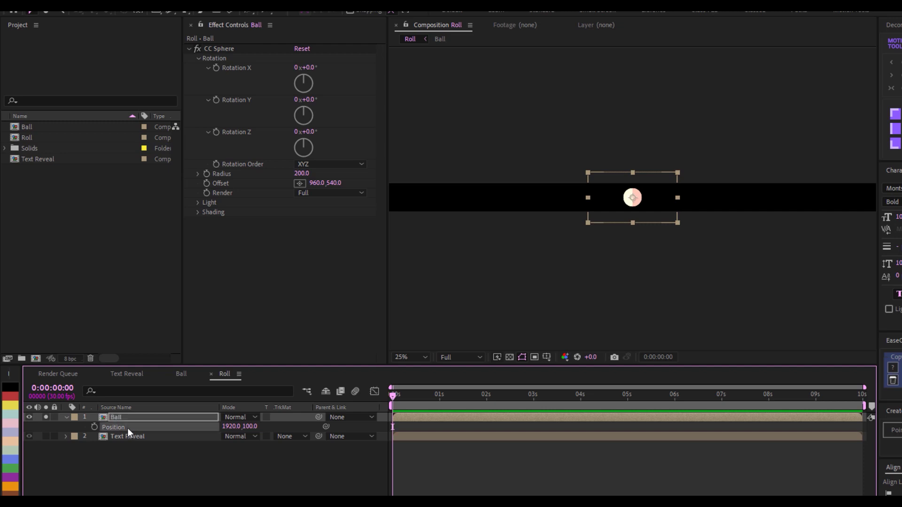
{"action": "left_click", "coordinate": [199, 287]}
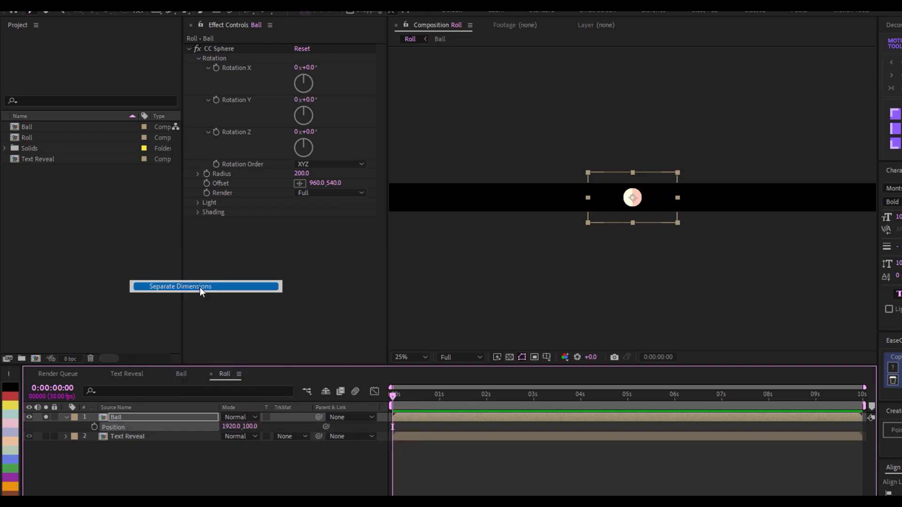
{"action": "left_click", "coordinate": [67, 430]}
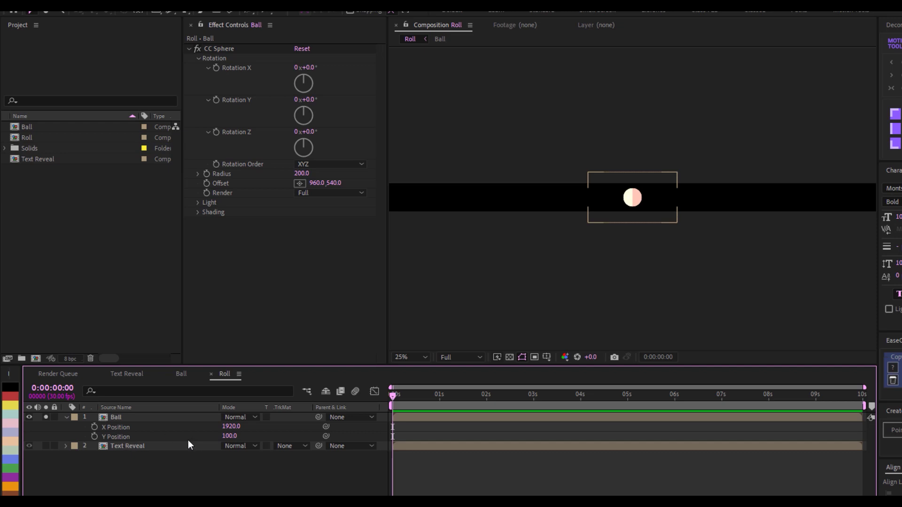
Add an expression to CC Sphere's Rotation Y that links it to the Ball layer's X Position (transform.xPosition).
{"action": "left_click", "coordinate": [122, 428]}
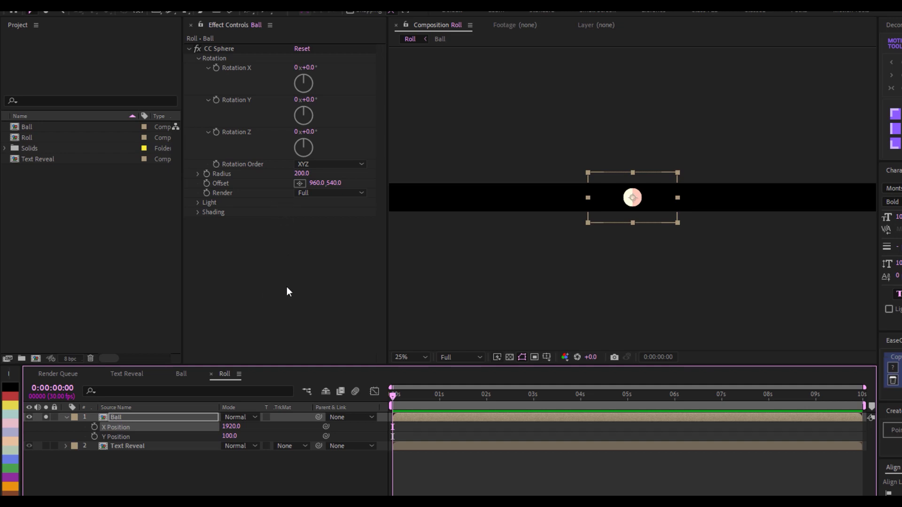
{"action": "left_click", "coordinate": [296, 278]}
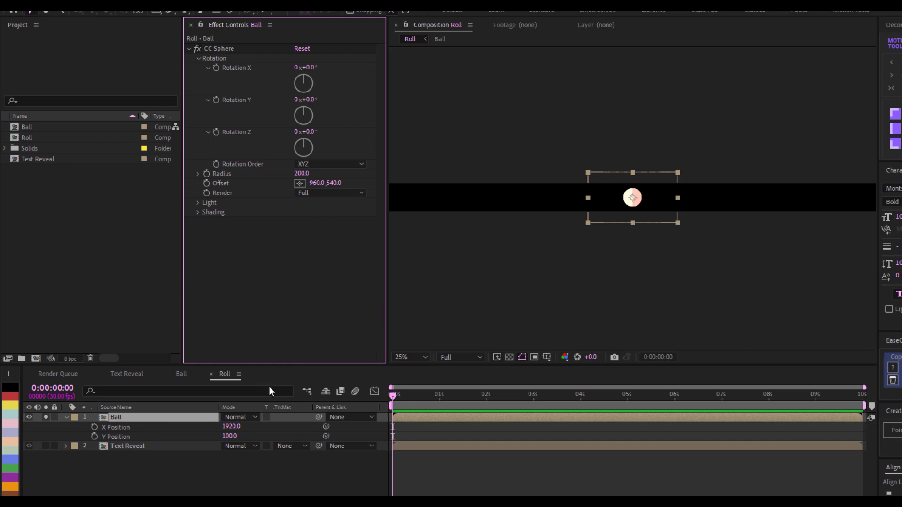
{"action": "left_click", "coordinate": [400, 269]}
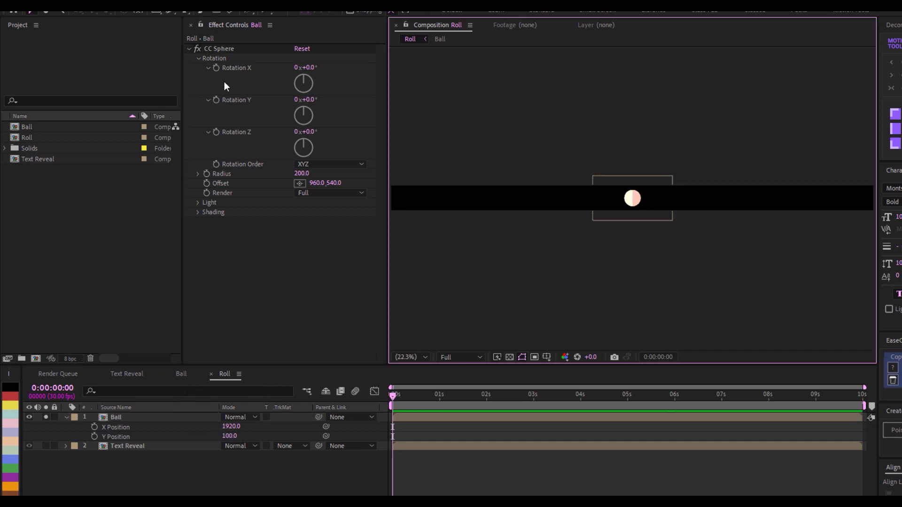
{"action": "left_click", "coordinate": [216, 100], "text": "alt"}
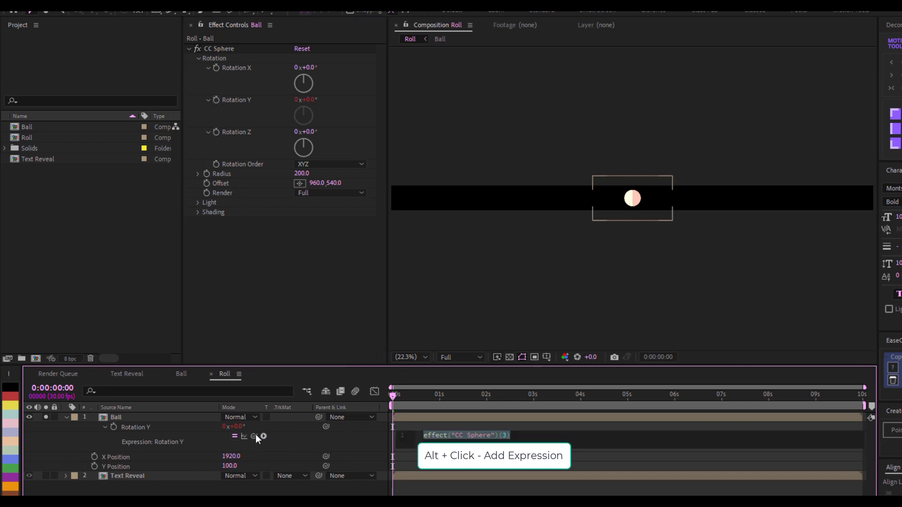
{"action": "left_click_drag", "start_coordinate": [252, 438], "coordinate": [238, 452]}
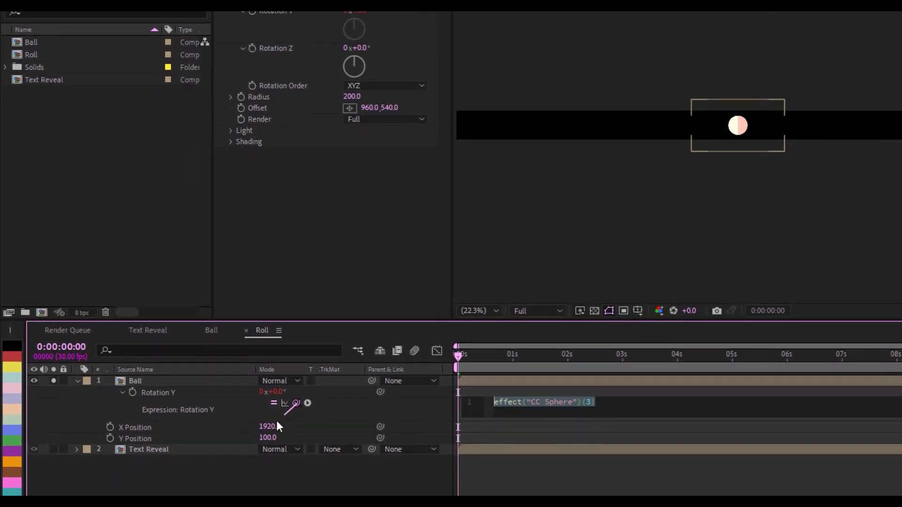
{"action": "left_click_drag", "start_coordinate": [277, 421], "coordinate": [163, 428]}
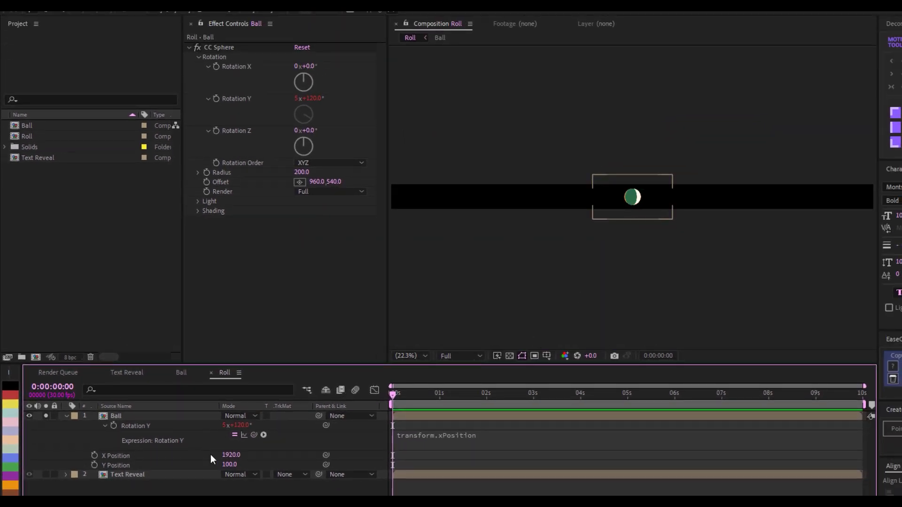
Try out the linked roll by varying the Ball layer's X Position back and forth.
{"action": "left_click_drag", "start_coordinate": [230, 455], "coordinate": [705, 221]}
{"action": "scroll", "coordinate": [699, 219], "scroll_direction": "up", "scroll_amount": 3}
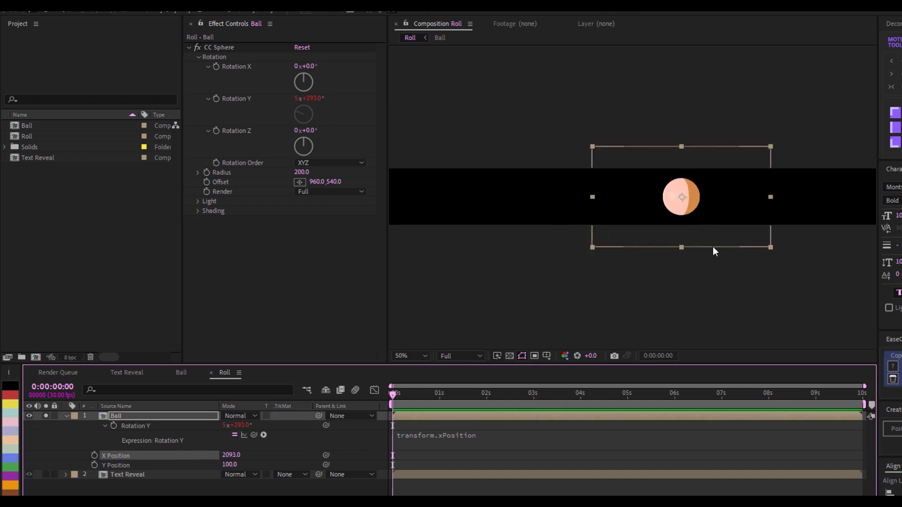
{"action": "left_click_drag", "start_coordinate": [755, 262], "coordinate": [658, 293]}
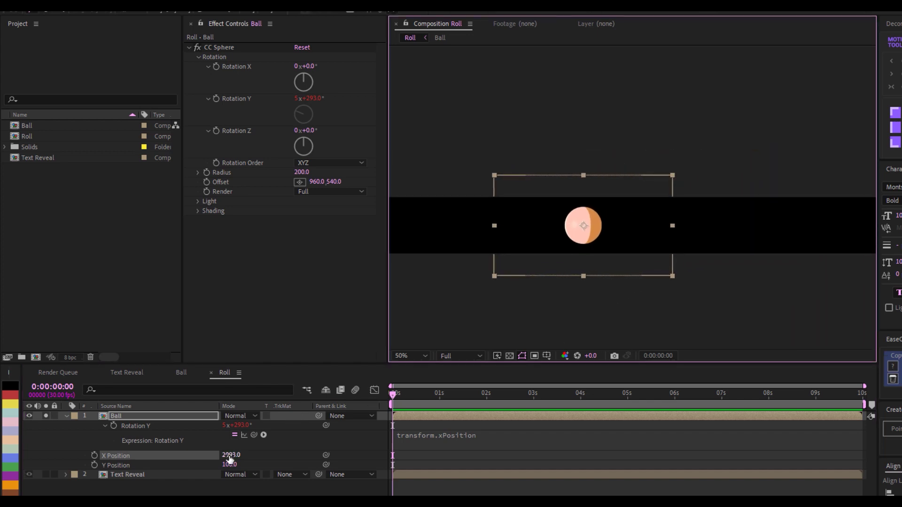
{"action": "left_click_drag", "start_coordinate": [231, 455], "coordinate": [390, 390]}
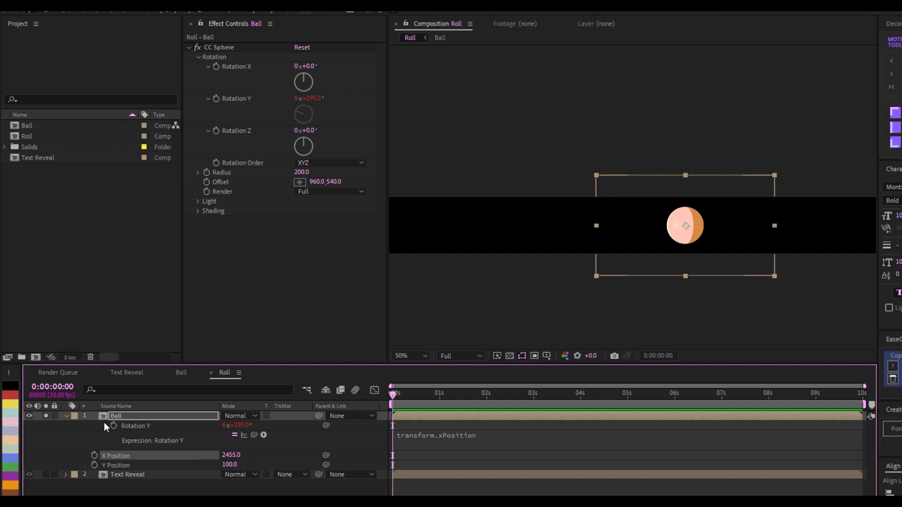
{"action": "left_click", "coordinate": [410, 356]}
{"action": "left_click", "coordinate": [410, 155]}
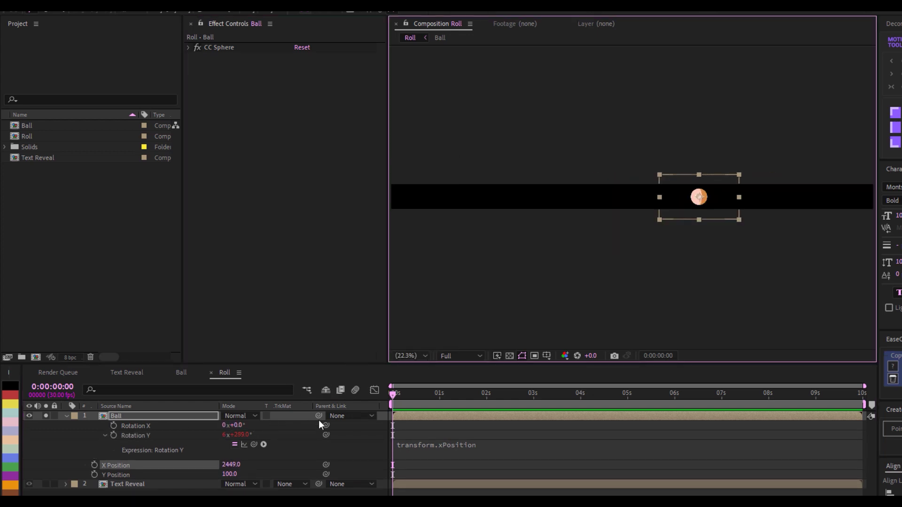
{"action": "left_click_drag", "start_coordinate": [228, 464], "coordinate": [216, 464]}
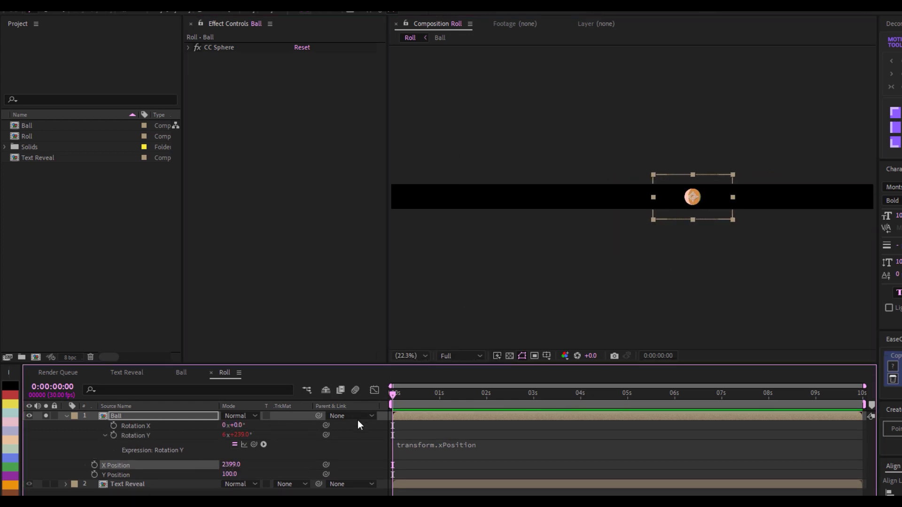
Animate the ball across the strip with X Position keyframes of about -81.7 at 0:00:00:00 and 3605.3 at 0:00:04:00.
{"action": "left_click_drag", "start_coordinate": [697, 202], "coordinate": [386, 205]}
{"action": "left_click", "coordinate": [110, 491]}
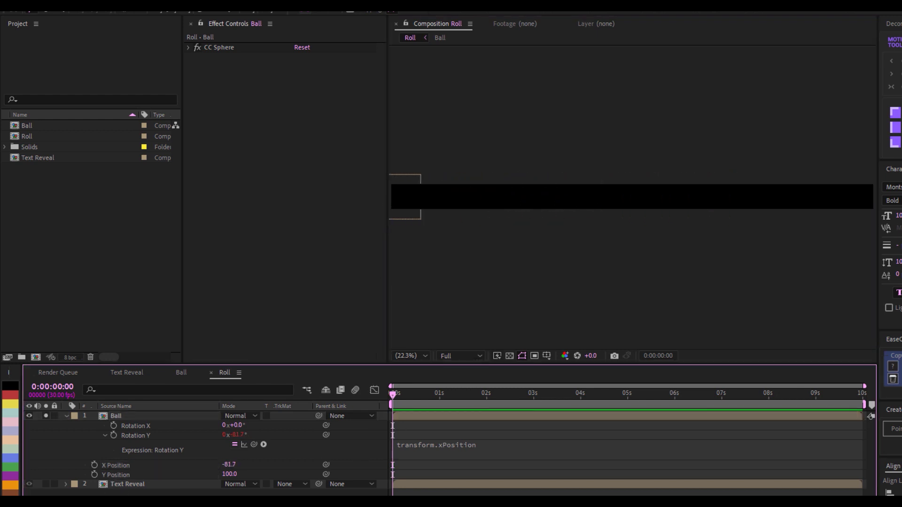
{"action": "left_click", "coordinate": [94, 465]}
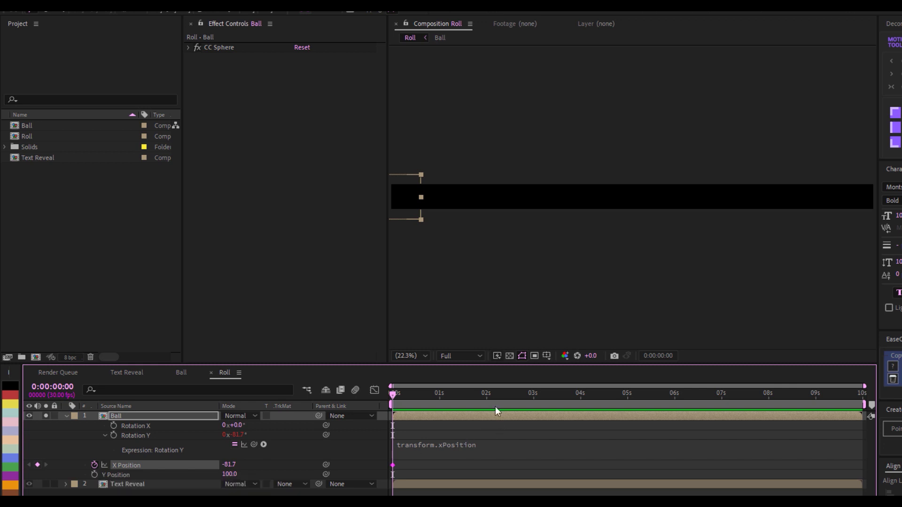
{"action": "left_click_drag", "start_coordinate": [584, 395], "coordinate": [582, 402]}
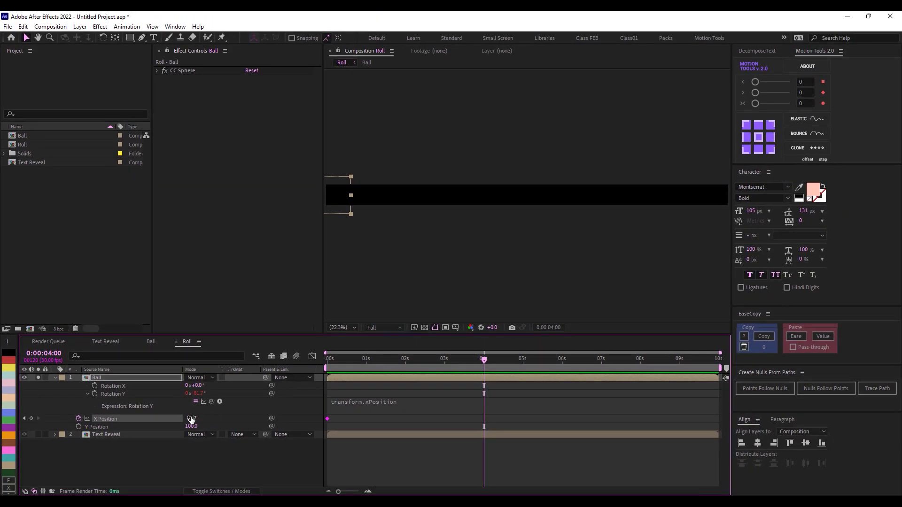
{"action": "left_click_drag", "start_coordinate": [224, 465], "coordinate": [243, 463]}
{"action": "left_click_drag", "start_coordinate": [200, 417], "coordinate": [378, 418]}
Apply Easy Ease to both of the Ball layer's X Position keyframes.
{"action": "left_click_drag", "start_coordinate": [514, 412], "coordinate": [317, 427]}
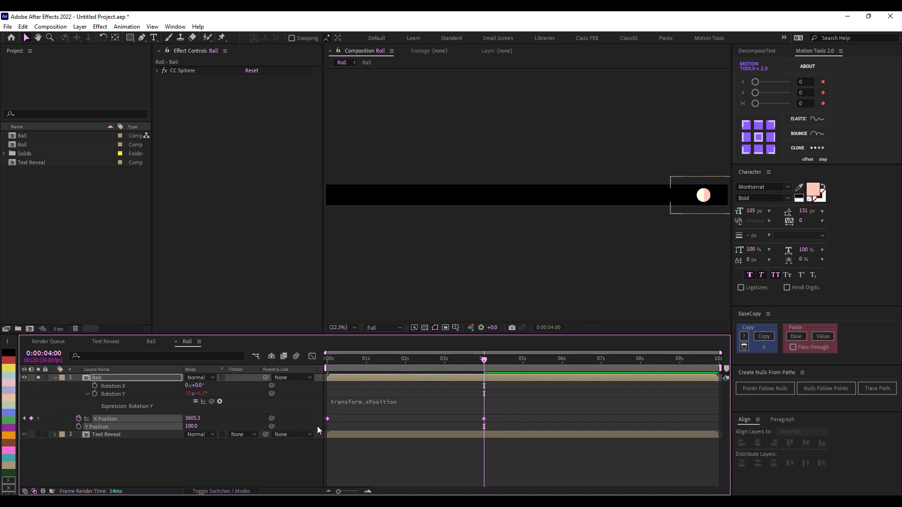
{"action": "key", "text": "w"}
{"action": "right_click", "coordinate": [484, 418]}
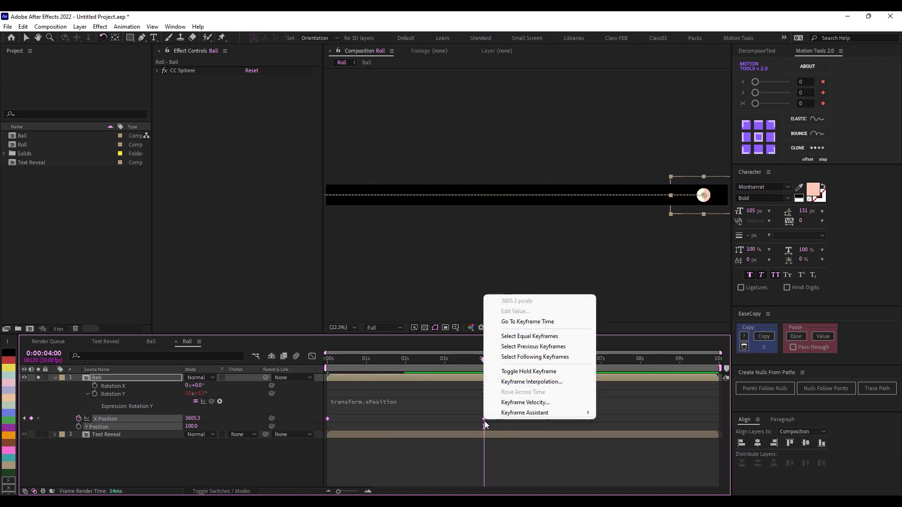
{"action": "mouse_move", "coordinate": [559, 417]}
{"action": "left_click", "coordinate": [623, 444]}
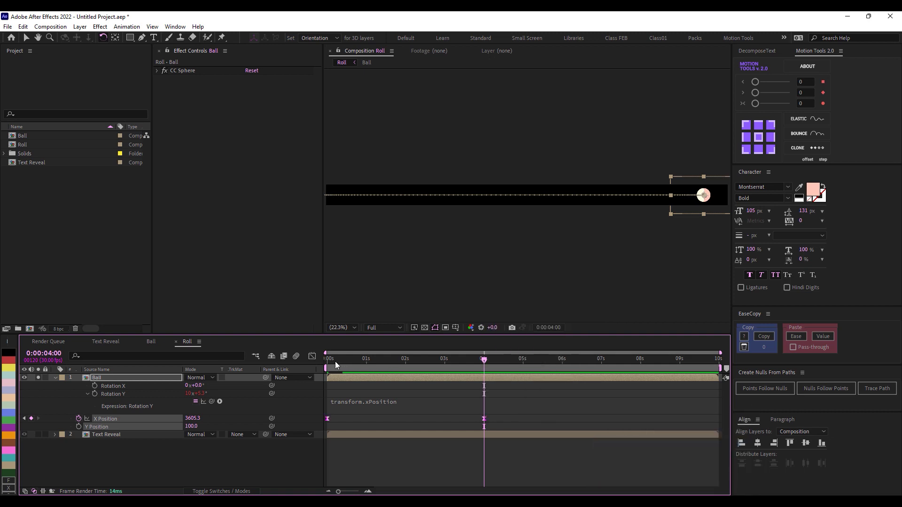
Shift the X Position speed curve's peak to just before 1 second with a long slow-down, and preview the roll.
{"action": "left_click", "coordinate": [312, 356]}
{"action": "left_click_drag", "start_coordinate": [503, 413], "coordinate": [350, 452]}
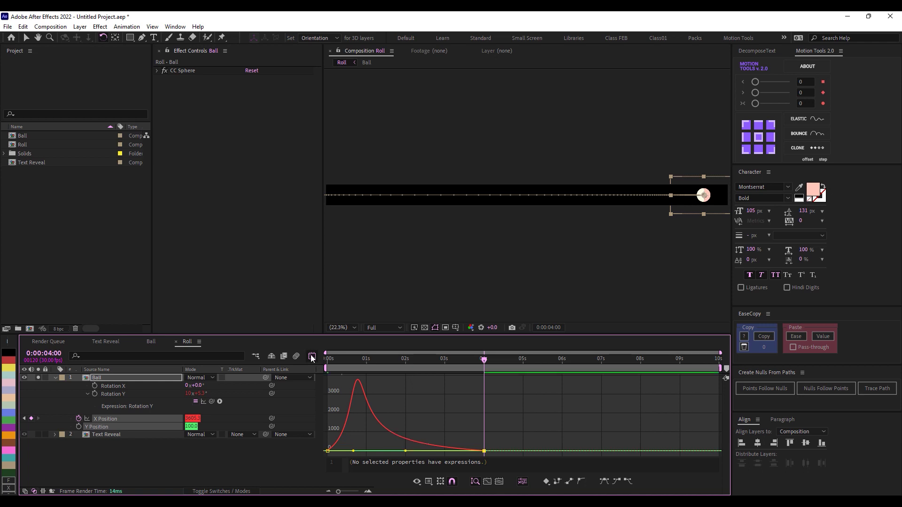
{"action": "left_click", "coordinate": [313, 356]}
{"action": "key", "text": "Home"}
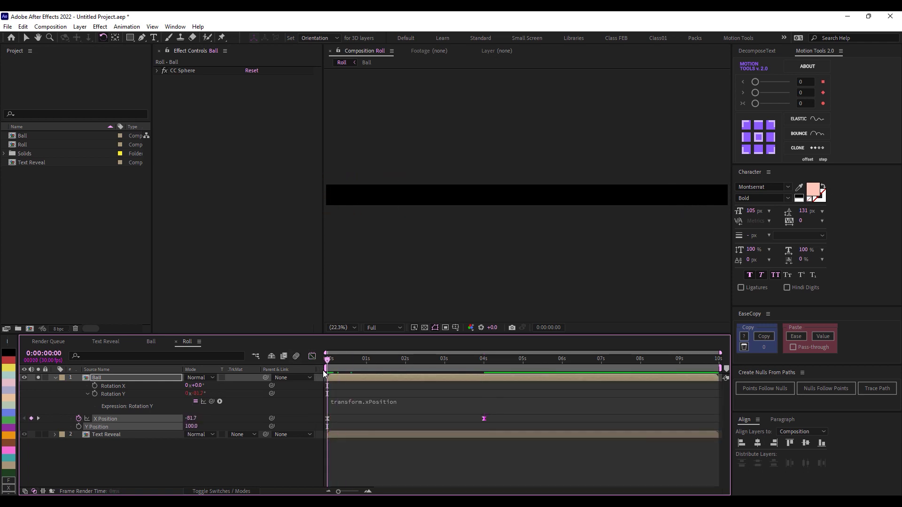
{"action": "key", "text": "space"}
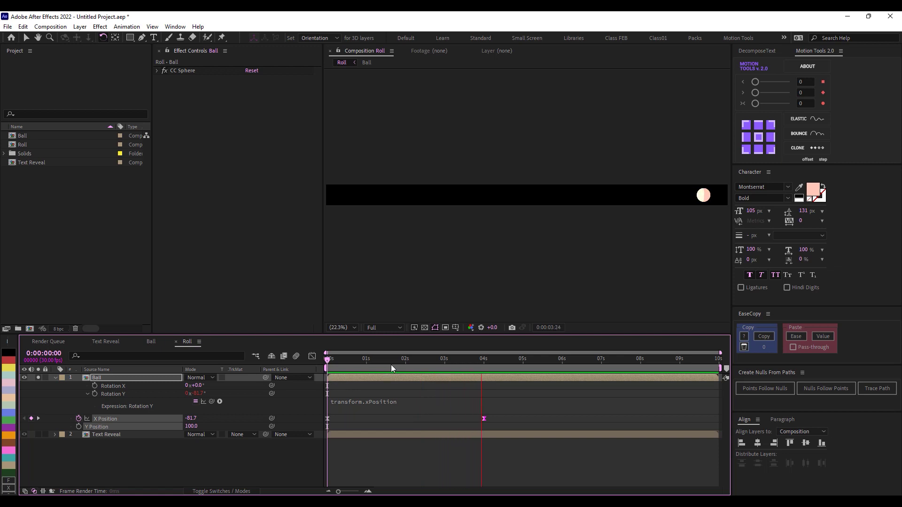
{"action": "left_click", "coordinate": [473, 363]}
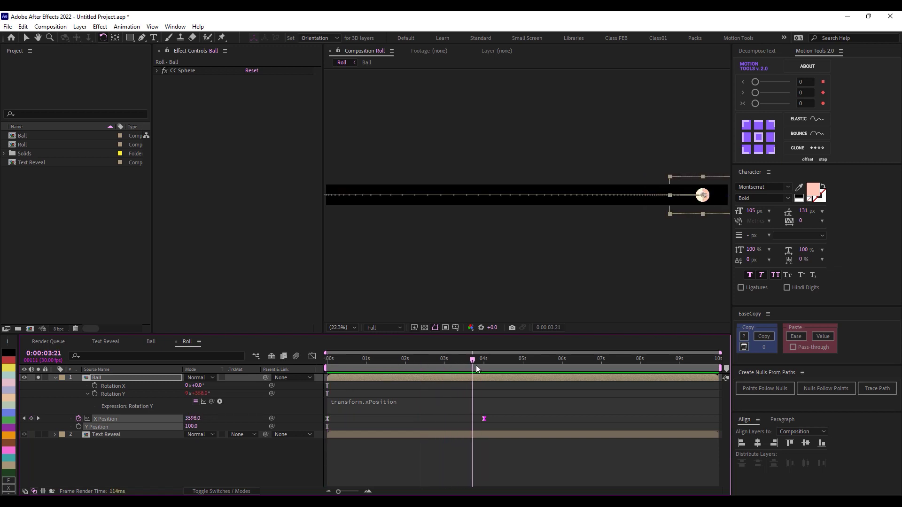
Turn off the Ball layer's solo and set the Text Reveal layer's Scale to 72%.
{"action": "left_click", "coordinate": [40, 377]}
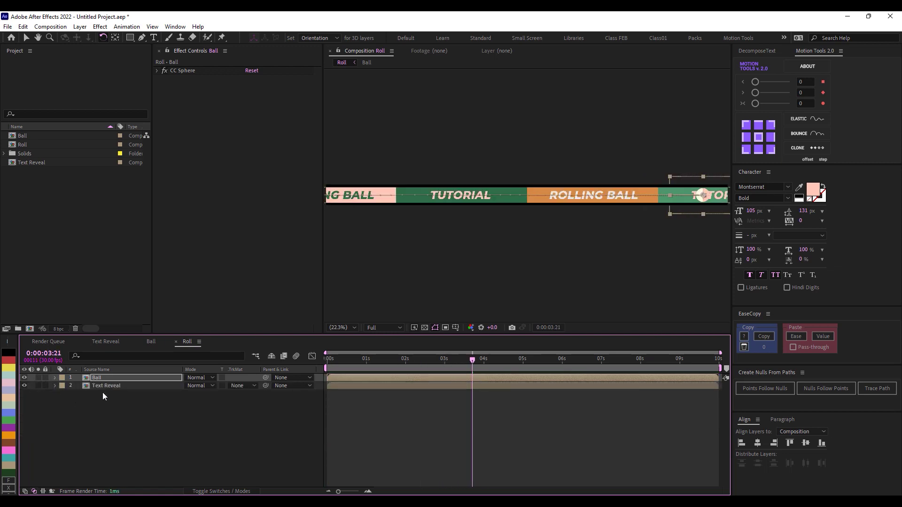
{"action": "left_click_drag", "start_coordinate": [457, 359], "coordinate": [366, 358]}
{"action": "left_click", "coordinate": [150, 387]}
{"action": "key", "text": "period"}
{"action": "key", "text": "period"}
{"action": "key", "text": "period"}
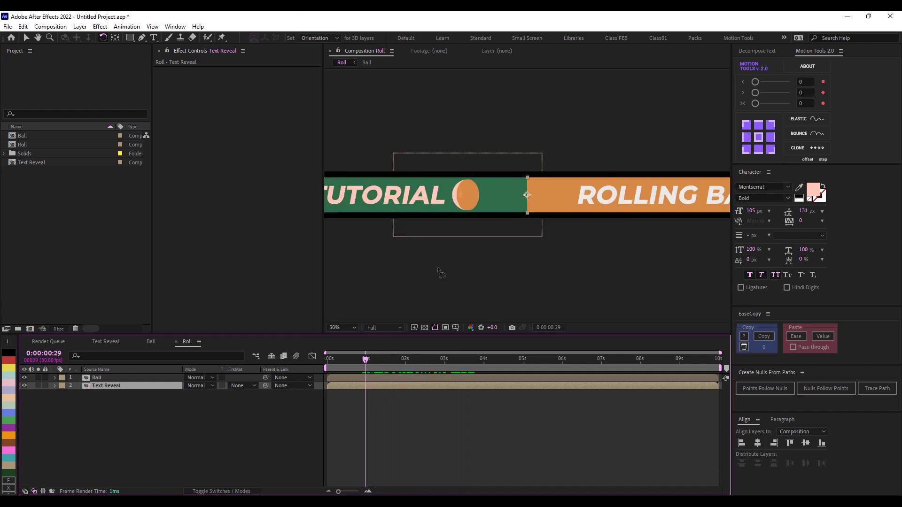
{"action": "key", "text": "s"}
{"action": "left_click", "coordinate": [214, 393]}
{"action": "type", "text": "71"}
{"action": "key", "text": "Return"}
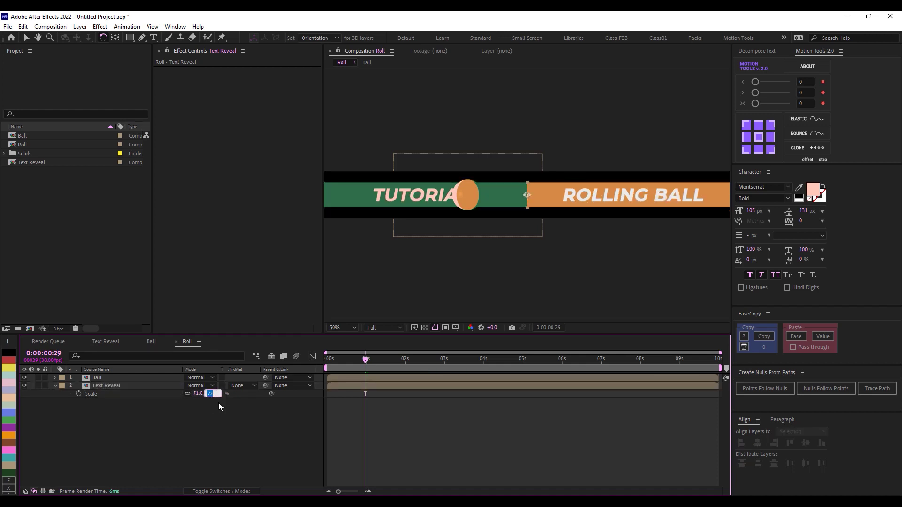
{"action": "type", "text": "72"}
{"action": "key", "text": "Return"}
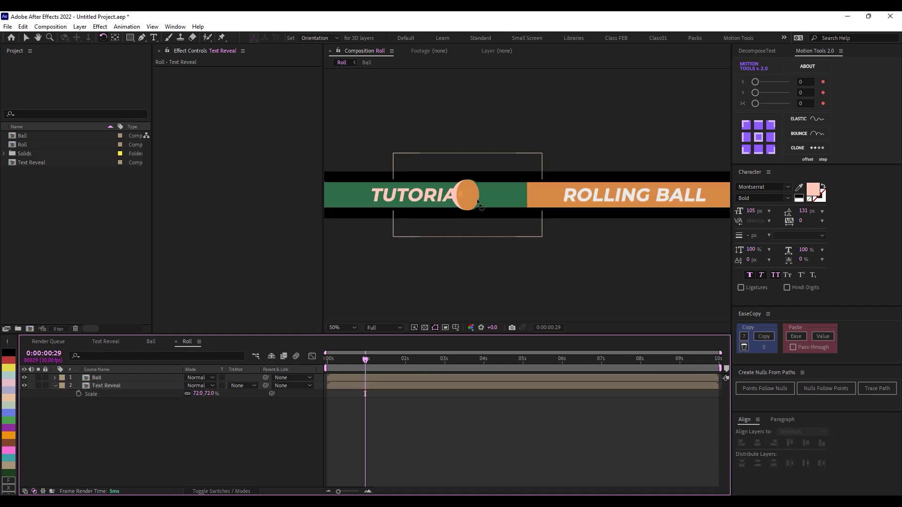
At 0:00:04:00, move the Text Reveal strip left until its right end lies behind the ball's centre.
{"action": "left_click", "coordinate": [27, 37]}
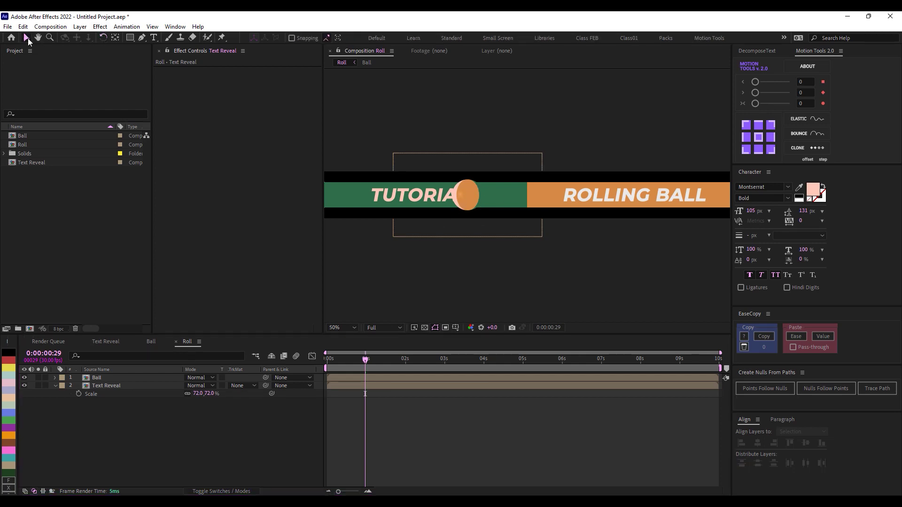
{"action": "scroll", "coordinate": [468, 195], "scroll_direction": "down", "scroll_amount": 2}
{"action": "scroll", "coordinate": [495, 193], "scroll_direction": "up", "scroll_amount": 2}
{"action": "scroll", "coordinate": [517, 206], "scroll_direction": "down", "scroll_amount": 4}
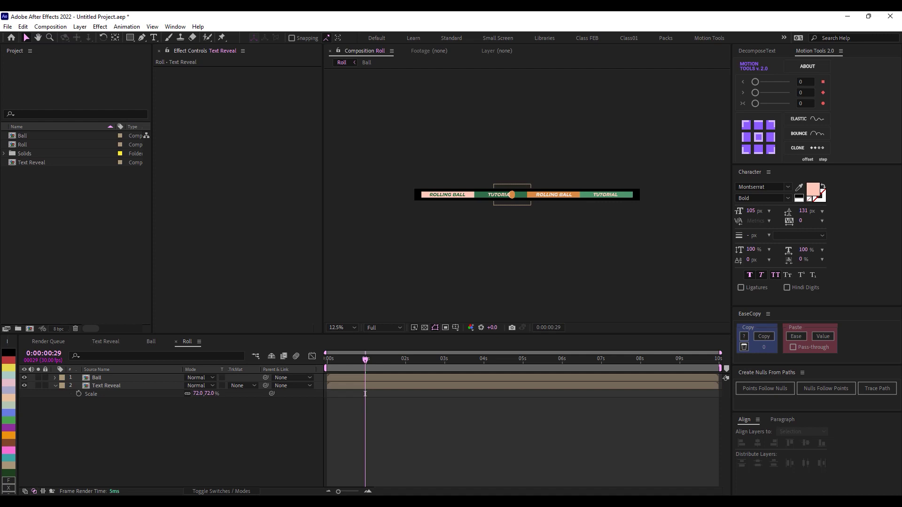
{"action": "left_click_drag", "start_coordinate": [365, 361], "coordinate": [484, 366]}
{"action": "left_click", "coordinate": [489, 387]}
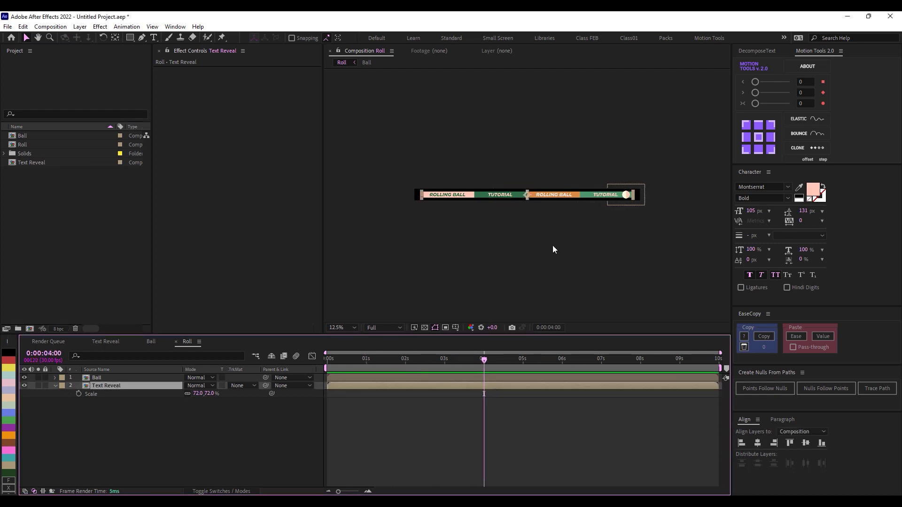
{"action": "scroll", "coordinate": [591, 187], "scroll_direction": "up", "scroll_amount": 4}
{"action": "scroll", "coordinate": [644, 195], "scroll_direction": "down", "scroll_amount": 4}
{"action": "scroll", "coordinate": [658, 202], "scroll_direction": "up", "scroll_amount": 4}
{"action": "scroll", "coordinate": [568, 227], "scroll_direction": "right", "scroll_amount": 10}
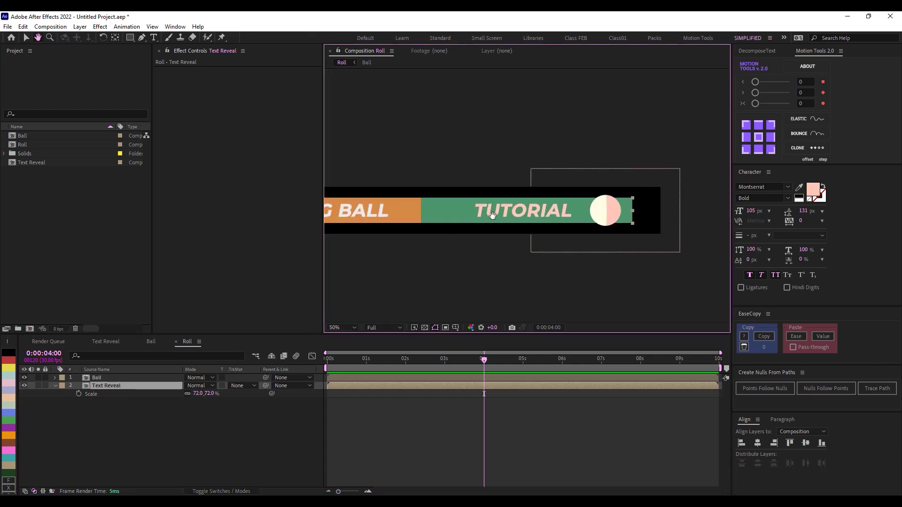
{"action": "left_click_drag", "start_coordinate": [546, 209], "coordinate": [521, 207]}
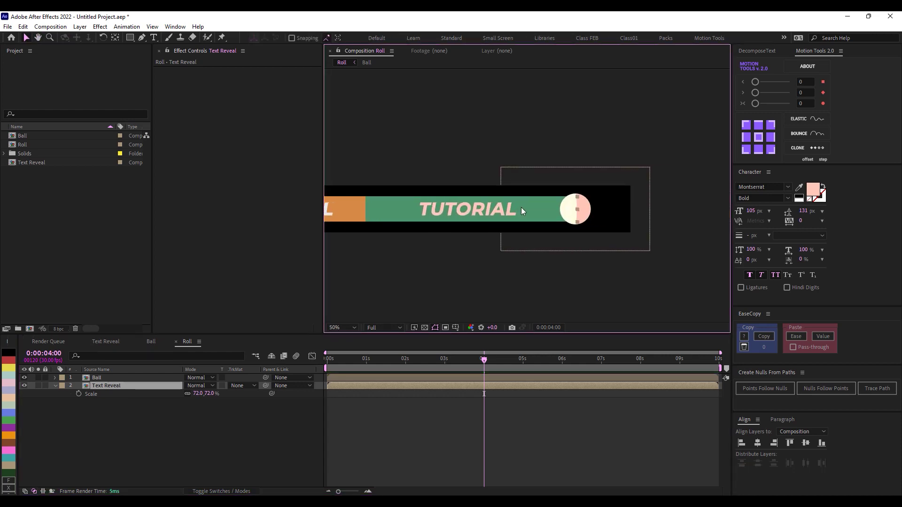
Draw a white rectangle shape over the Text Reveal strip, from the composition's left end to the ball's centre.
{"action": "scroll", "coordinate": [521, 207], "scroll_direction": "down", "scroll_amount": 4}
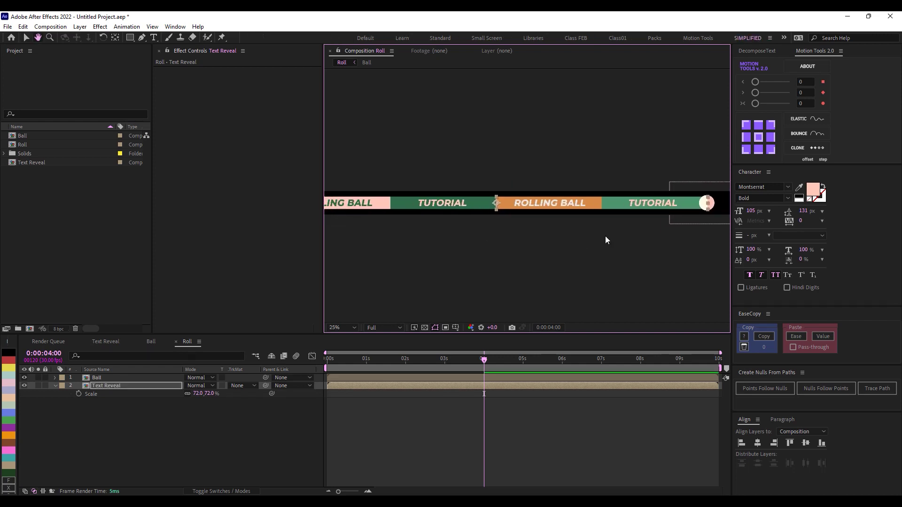
{"action": "left_click_drag", "start_coordinate": [548, 235], "coordinate": [555, 253]}
{"action": "left_click", "coordinate": [554, 253]}
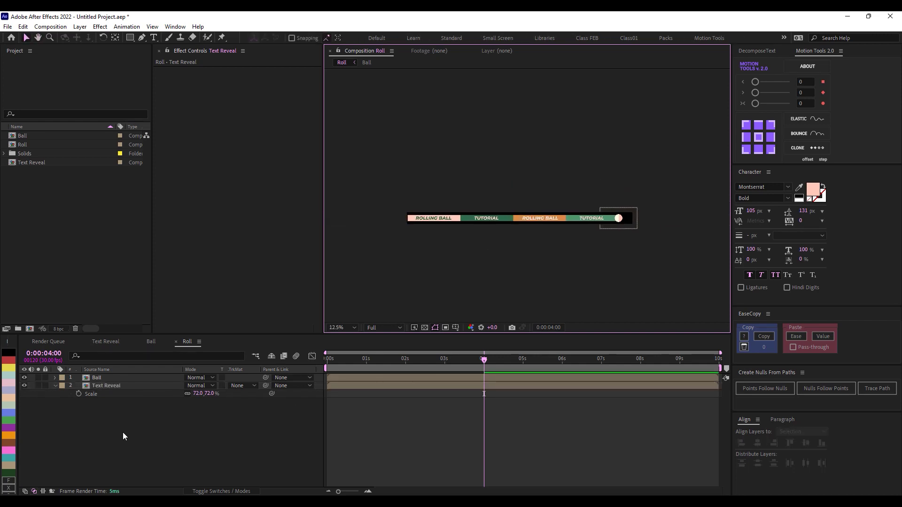
{"action": "left_click", "coordinate": [131, 38]}
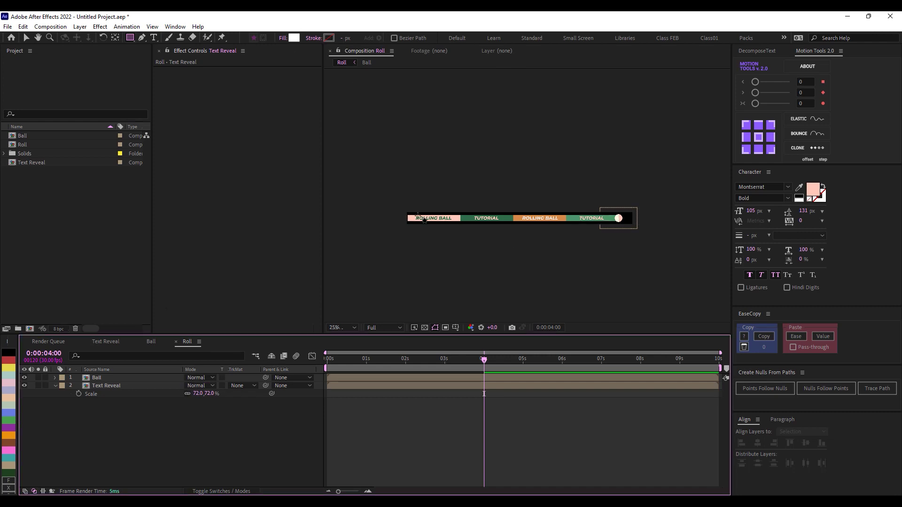
{"action": "key", "text": "period"}
{"action": "key", "text": "comma"}
{"action": "left_click_drag", "start_coordinate": [404, 206], "coordinate": [619, 231]}
{"action": "scroll", "coordinate": [619, 230], "scroll_direction": "up", "scroll_amount": 4}
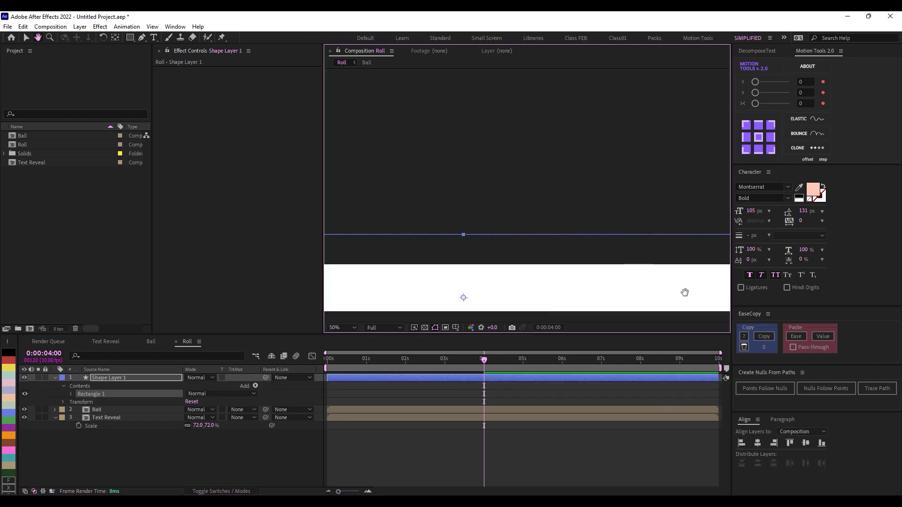
{"action": "left_click_drag", "start_coordinate": [684, 292], "coordinate": [447, 221]}
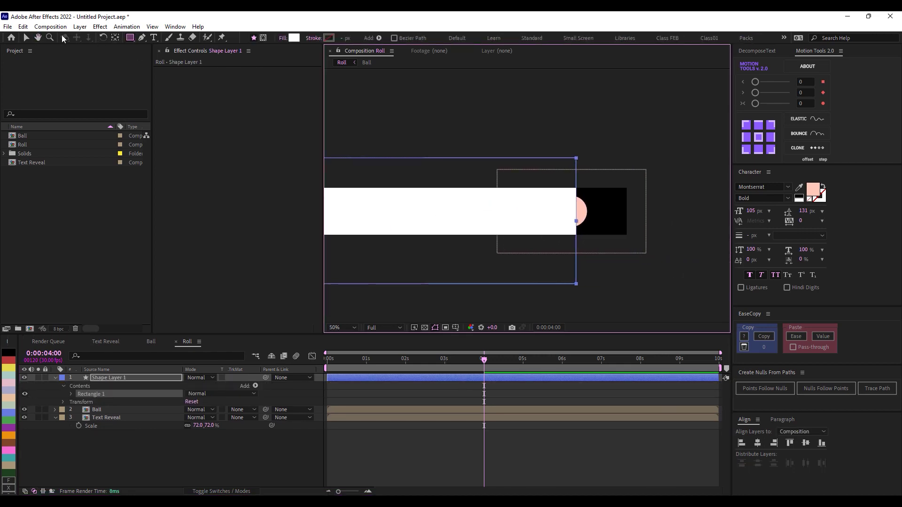
Shift the white rectangle down over the strip, keeping its right edge at the ball's centre.
{"action": "key", "text": "v"}
{"action": "key", "text": "comma"}
{"action": "left_click_drag", "start_coordinate": [334, 176], "coordinate": [343, 192]}
{"action": "key", "text": "period"}
{"action": "key", "text": "period"}
{"action": "key", "text": "period"}
{"action": "key", "text": "period"}
{"action": "mouse_move", "coordinate": [608, 246]}
{"action": "left_mouse_down"}
{"action": "mouse_move", "coordinate": [590, 242]}
{"action": "mouse_move", "coordinate": [606, 245]}
{"action": "left_mouse_up"}
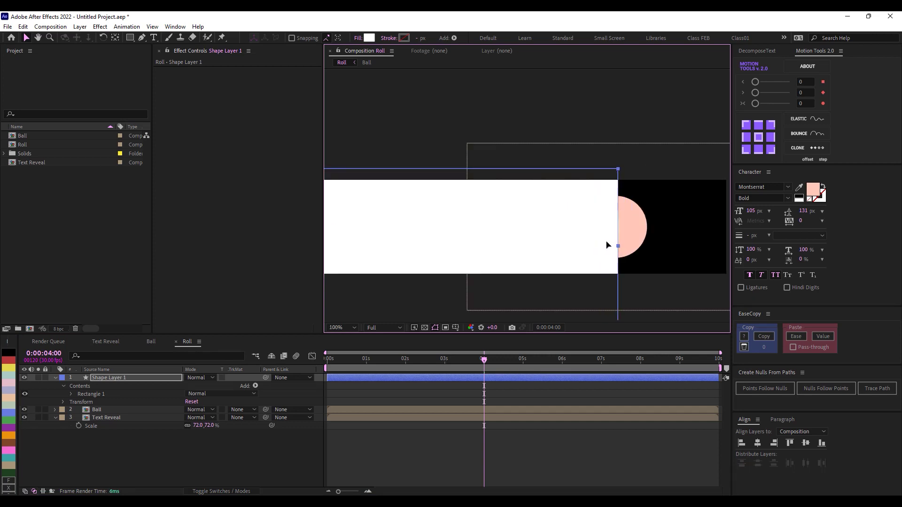
{"action": "scroll", "coordinate": [475, 239], "scroll_direction": "down", "scroll_amount": 6}
{"action": "scroll", "coordinate": [578, 254], "scroll_direction": "up", "scroll_amount": 1}
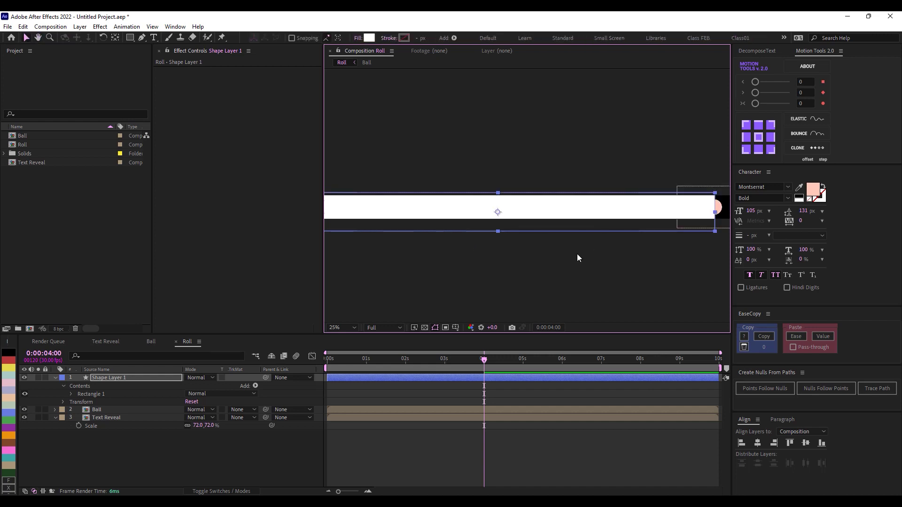
{"action": "scroll", "coordinate": [577, 254], "scroll_direction": "down", "scroll_amount": 1}
Rename the rectangle's shape layer as Matte and place it directly below the Ball layer.
{"action": "left_click", "coordinate": [126, 378]}
{"action": "key", "text": "Return"}
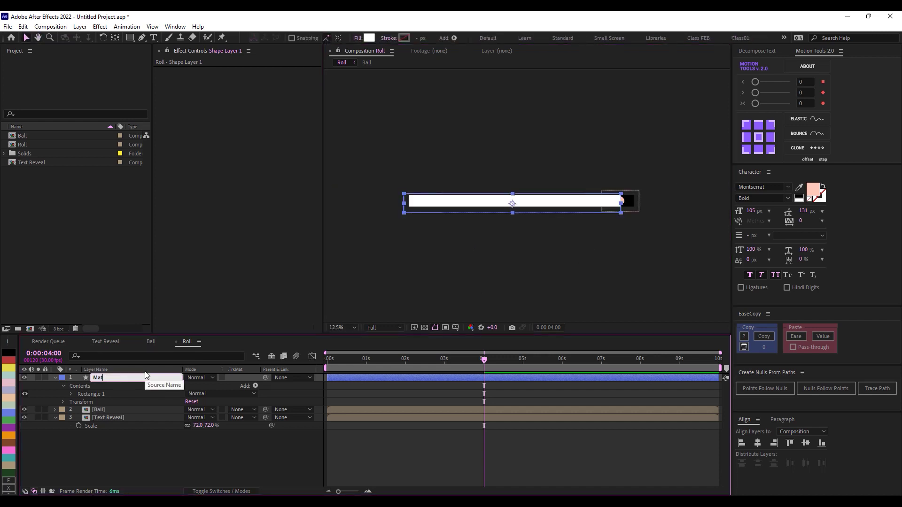
{"action": "type", "text": "Matte"}
{"action": "key", "text": "Return"}
{"action": "key", "text": "ctrl+["}
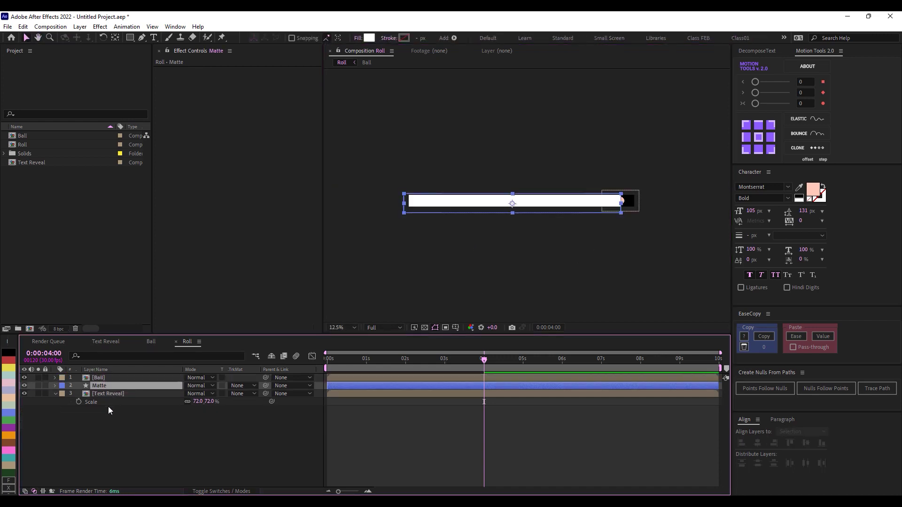
Give the Text Reveal layer an Alpha track matte from the Matte layer, and parent Matte to Ball.
{"action": "left_click", "coordinate": [117, 393]}
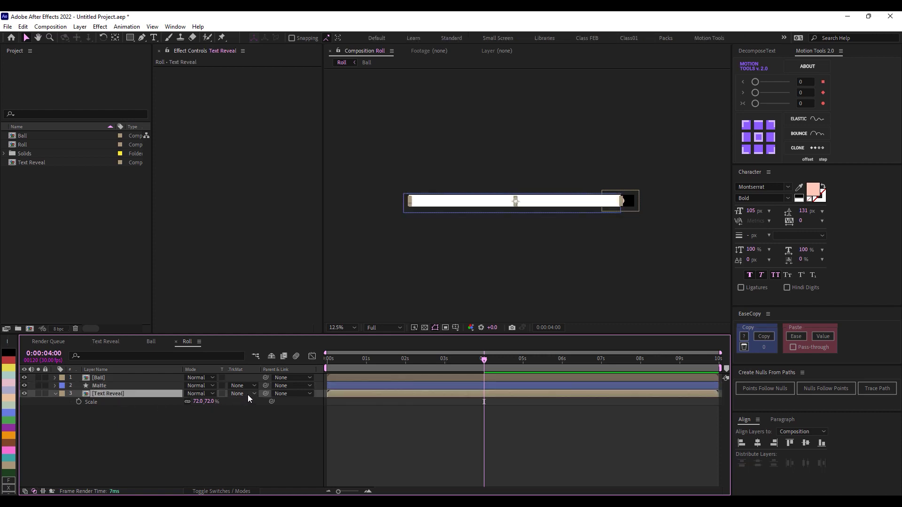
{"action": "left_click", "coordinate": [247, 394]}
{"action": "left_click", "coordinate": [261, 418]}
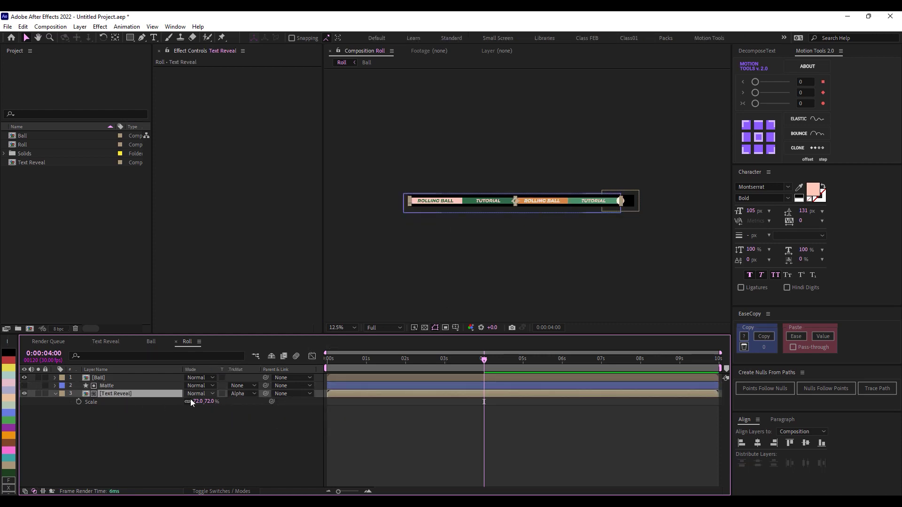
{"action": "left_click", "coordinate": [141, 386]}
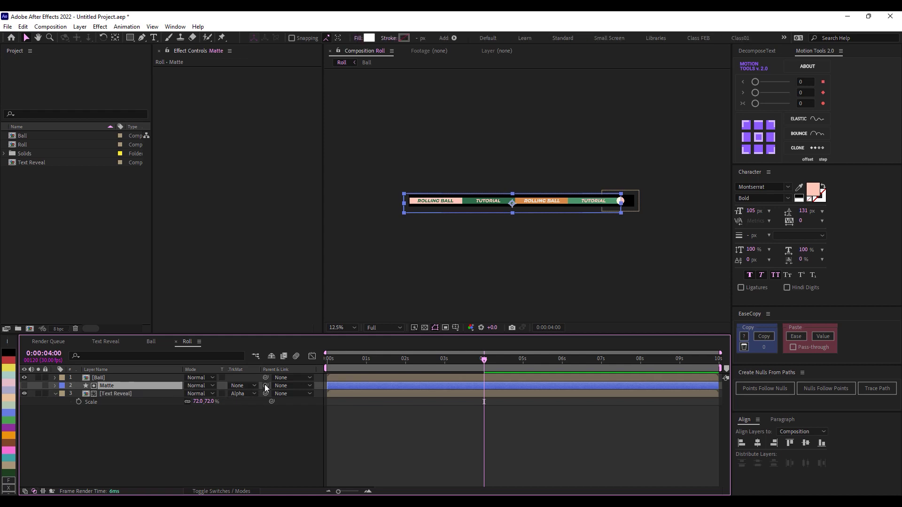
{"action": "left_click_drag", "start_coordinate": [265, 386], "coordinate": [171, 379]}
Preview the text reveal from the start with the whole Roll composition fitted in the viewer.
{"action": "left_click_drag", "start_coordinate": [486, 362], "coordinate": [319, 360]}
{"action": "left_click", "coordinate": [350, 426]}
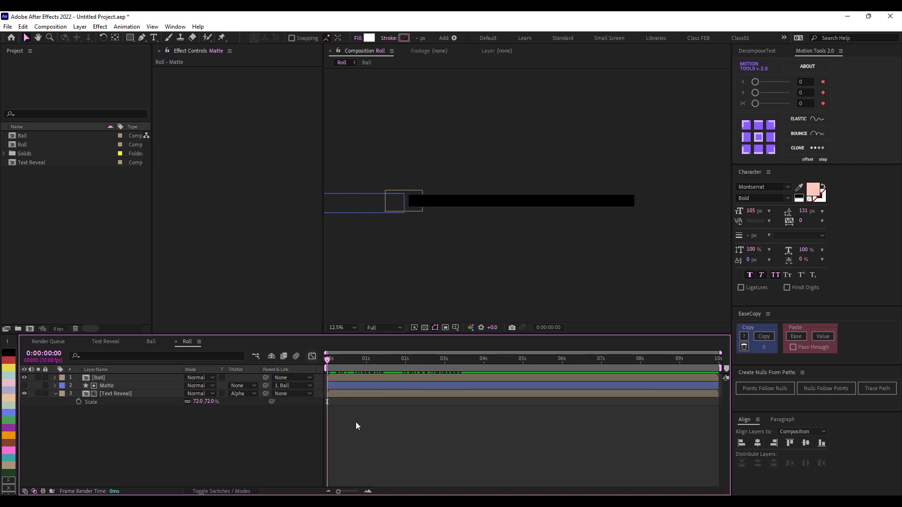
{"action": "key", "text": "space"}
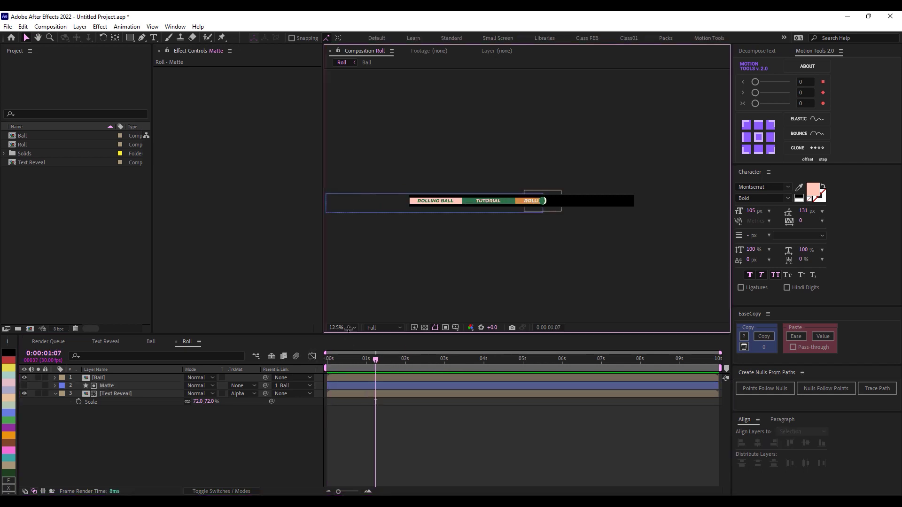
{"action": "left_click", "coordinate": [342, 327]}
{"action": "left_click", "coordinate": [355, 165]}
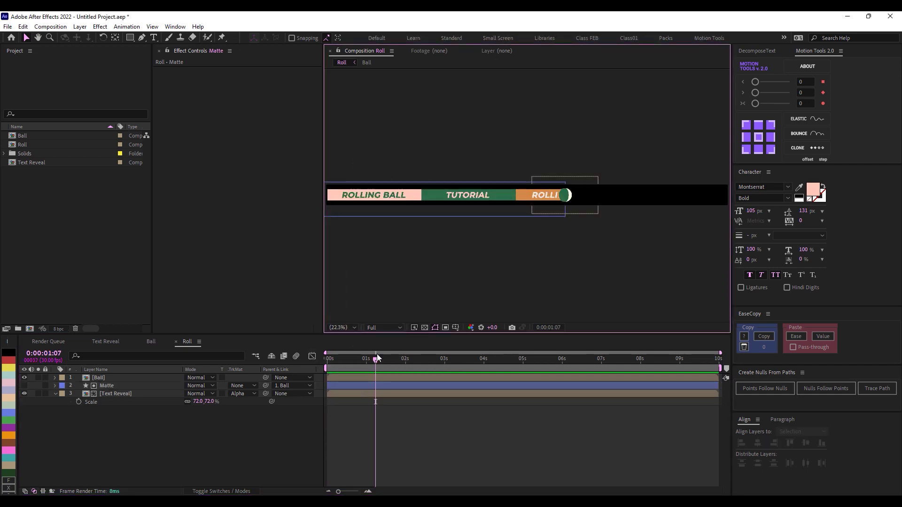
{"action": "left_click_drag", "start_coordinate": [377, 354], "coordinate": [328, 357]}
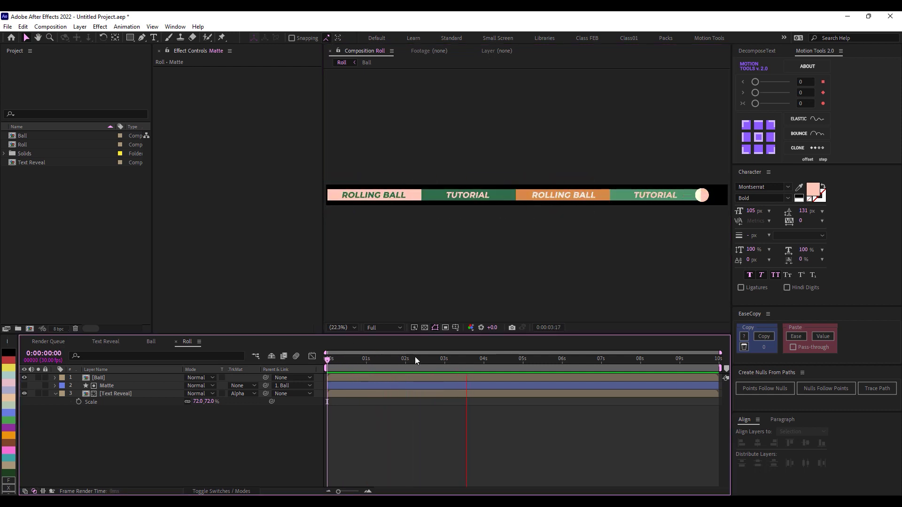
{"action": "left_click", "coordinate": [724, 192]}
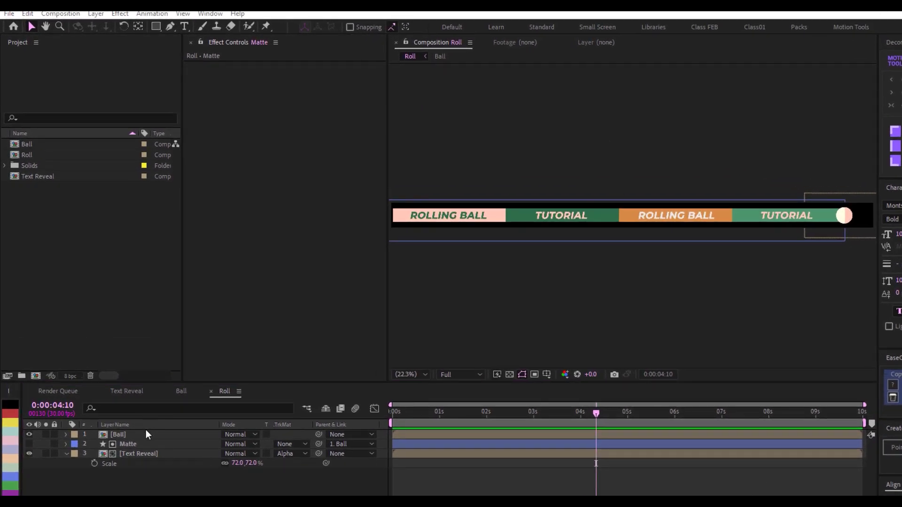
Apply the Drop Shadow effect to the Ball layer.
{"action": "left_click", "coordinate": [146, 433]}
{"action": "key", "text": "ctrl+space"}
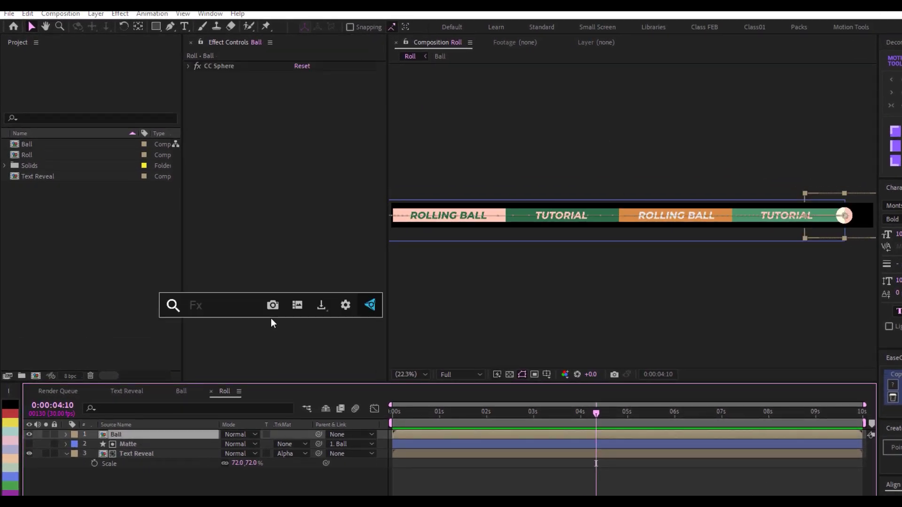
{"action": "type", "text": "drop"}
{"action": "left_click", "coordinate": [261, 338]}
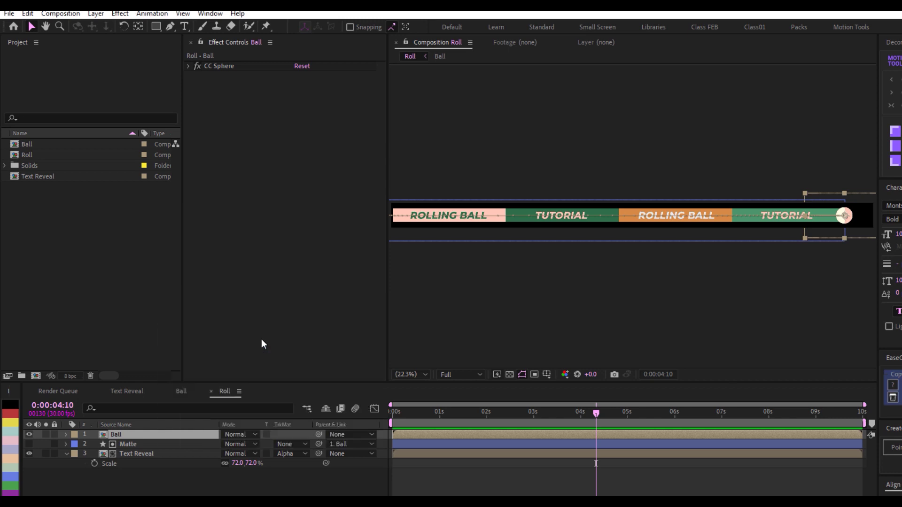
{"action": "scroll", "coordinate": [780, 224], "scroll_direction": "up", "scroll_amount": 5}
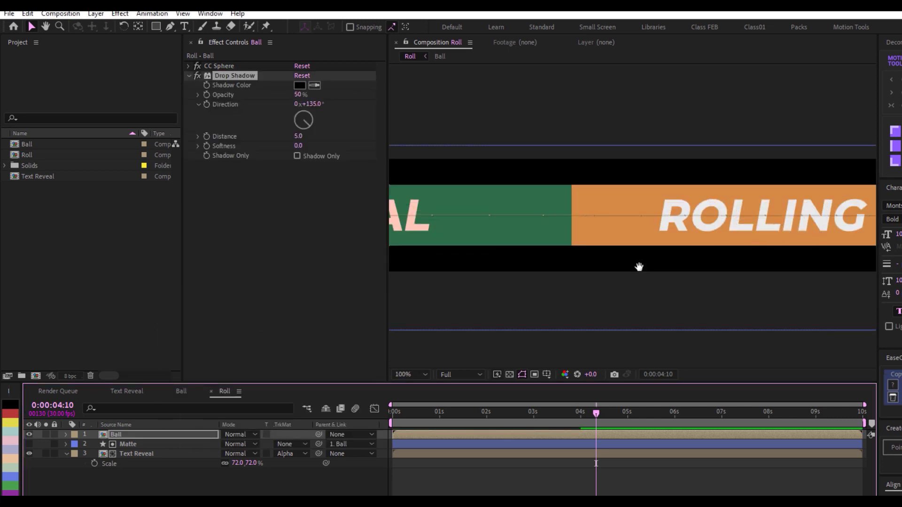
{"action": "left_click_drag", "start_coordinate": [781, 223], "coordinate": [379, 173]}
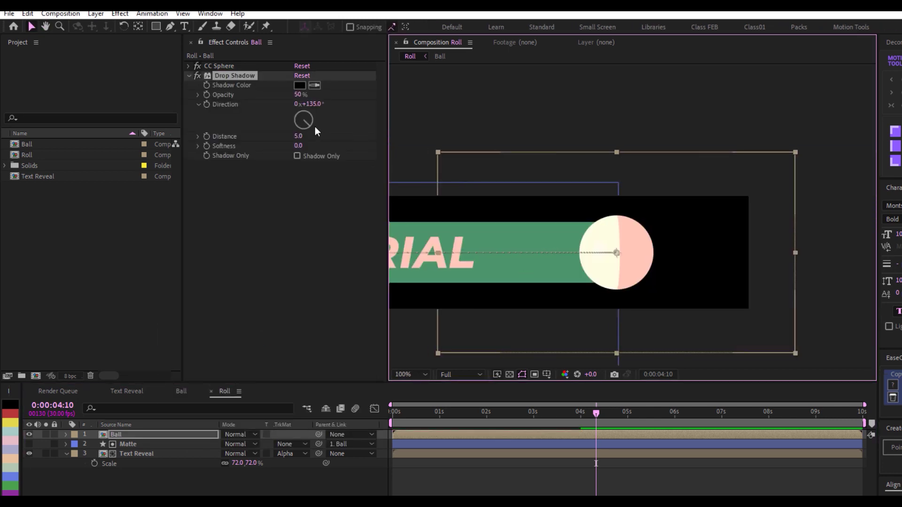
Set the ball's Drop Shadow to Direction 269°, Distance 40, Softness 280 and Opacity 40%.
{"action": "left_click_drag", "start_coordinate": [309, 123], "coordinate": [271, 120]}
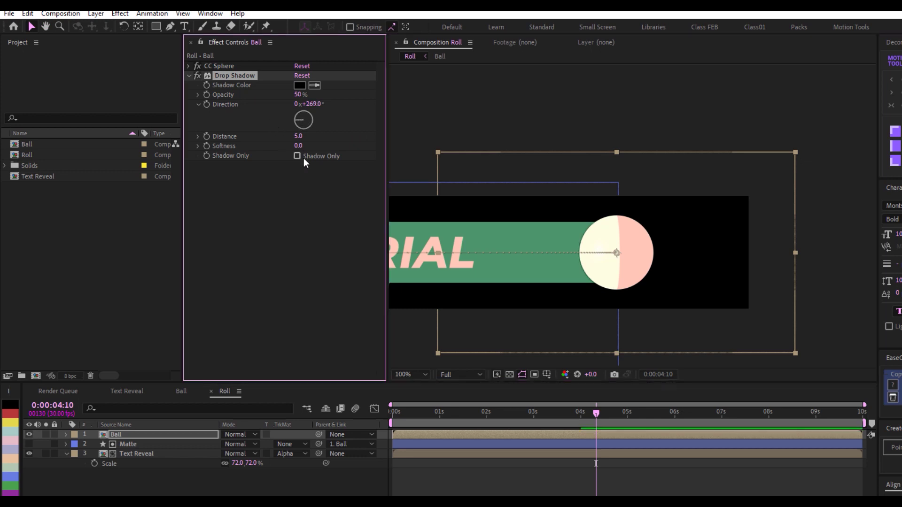
{"action": "left_click", "coordinate": [297, 137]}
{"action": "left_click", "coordinate": [299, 173]}
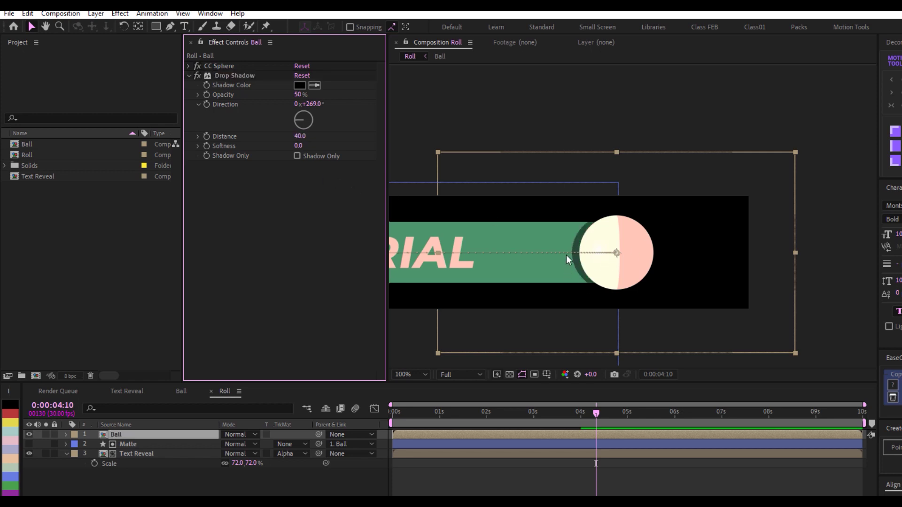
{"action": "left_click", "coordinate": [299, 146]}
{"action": "type", "text": "280"}
{"action": "key", "text": "Return"}
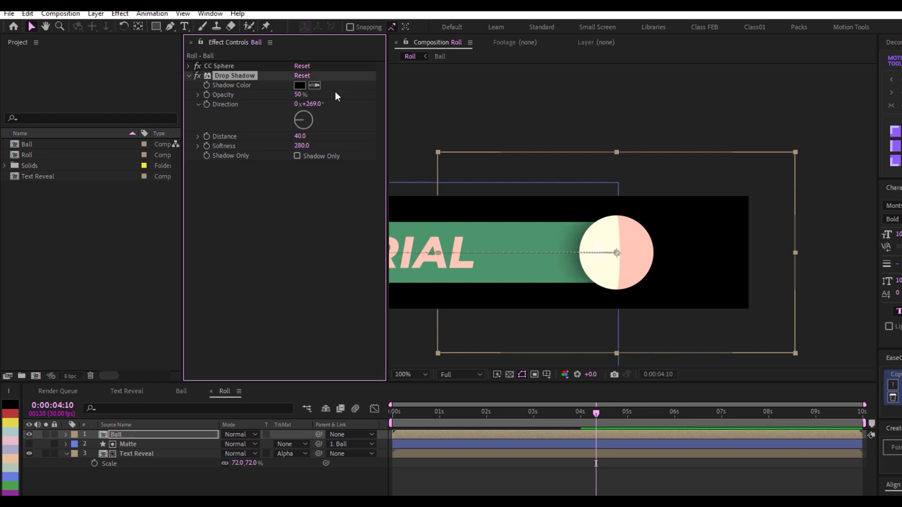
{"action": "left_click", "coordinate": [298, 95]}
{"action": "key", "text": "Return"}
Examine the ball's shadow on the strip up close at 0:00:01:11.
{"action": "scroll", "coordinate": [628, 272], "scroll_direction": "down", "scroll_amount": 4}
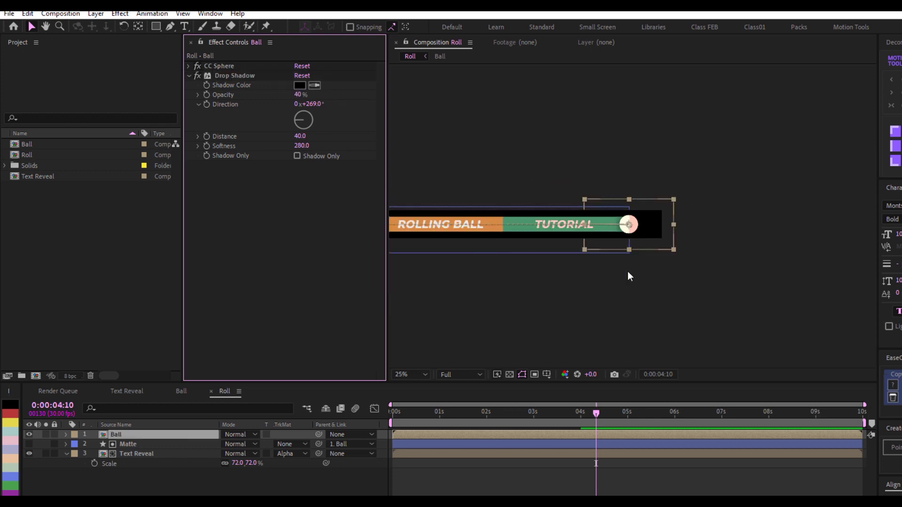
{"action": "left_click_drag", "start_coordinate": [543, 267], "coordinate": [651, 287]}
{"action": "key", "text": "v"}
{"action": "left_click_drag", "start_coordinate": [597, 422], "coordinate": [457, 409]}
{"action": "scroll", "coordinate": [585, 284], "scroll_direction": "up", "scroll_amount": 6}
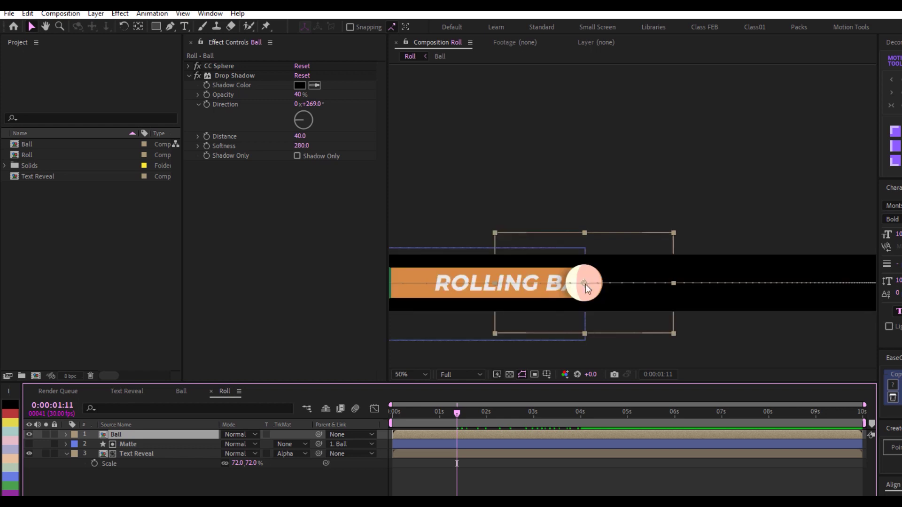
{"action": "key", "text": "h"}
{"action": "left_click_drag", "start_coordinate": [644, 223], "coordinate": [667, 125]}
{"action": "left_click_drag", "start_coordinate": [517, 348], "coordinate": [625, 230]}
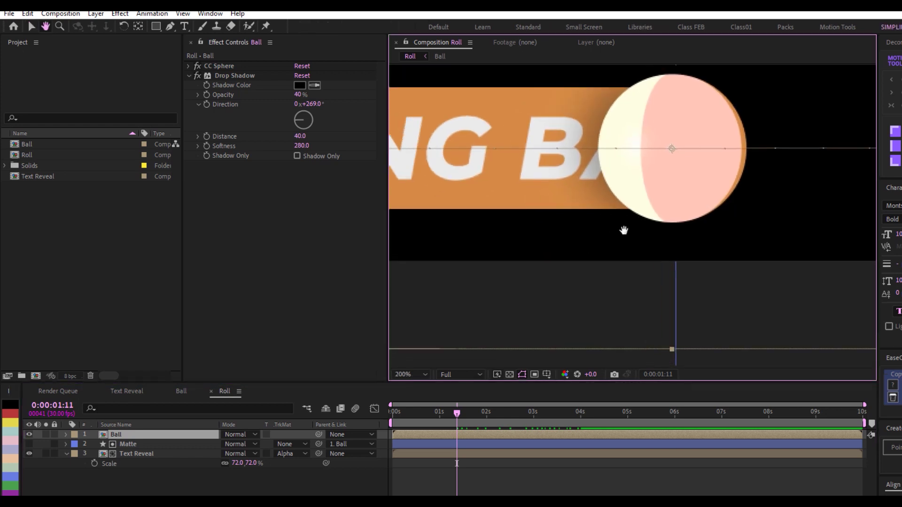
{"action": "scroll", "coordinate": [620, 183], "scroll_direction": "down", "scroll_amount": 2}
{"action": "key", "text": "v"}
{"action": "scroll", "coordinate": [623, 202], "scroll_direction": "down", "scroll_amount": 2}
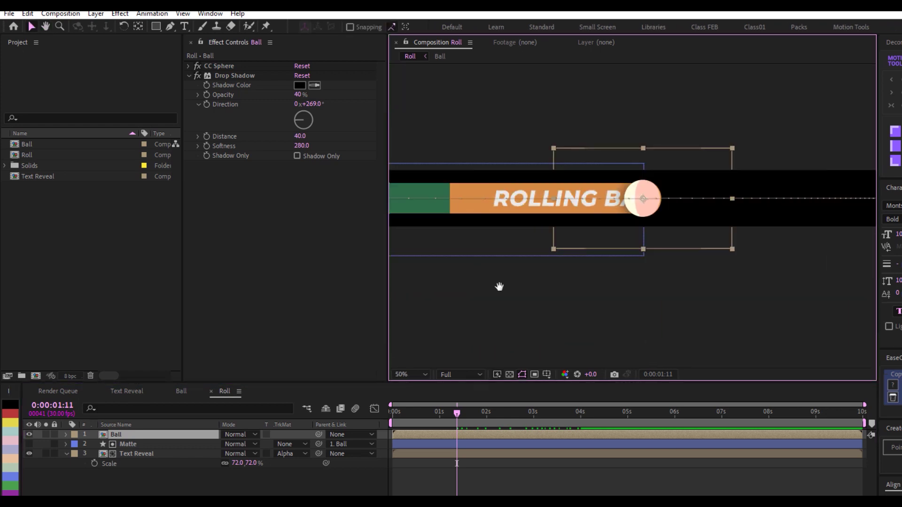
Fit the Roll composition in the viewer and preview the shadowed ball's roll from 0:00:00:00.
{"action": "left_click", "coordinate": [411, 374]}
{"action": "left_click", "coordinate": [408, 174]}
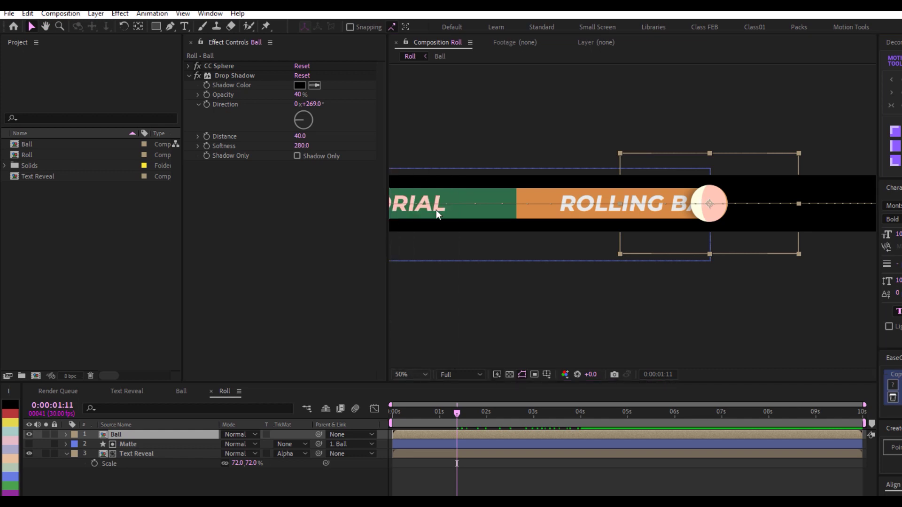
{"action": "left_click", "coordinate": [365, 411]}
{"action": "key", "text": "Home"}
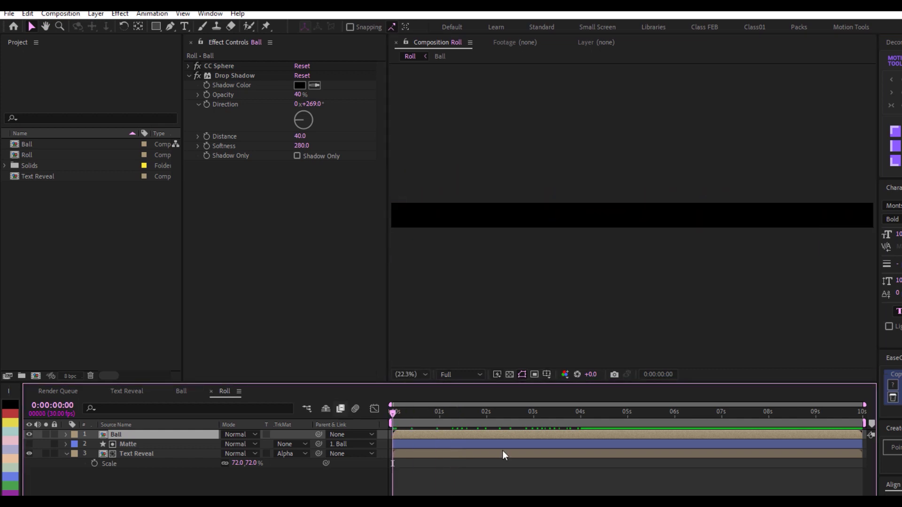
{"action": "key", "text": "space"}
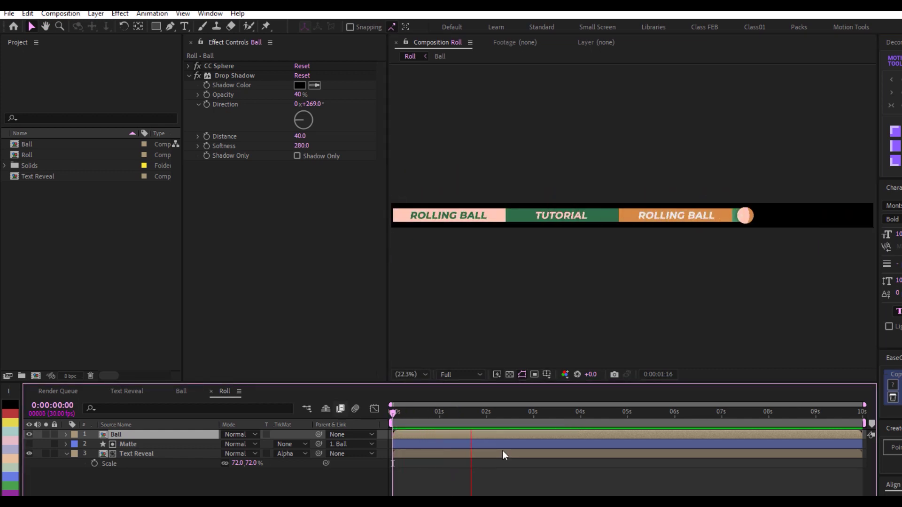
{"action": "left_click", "coordinate": [561, 414]}
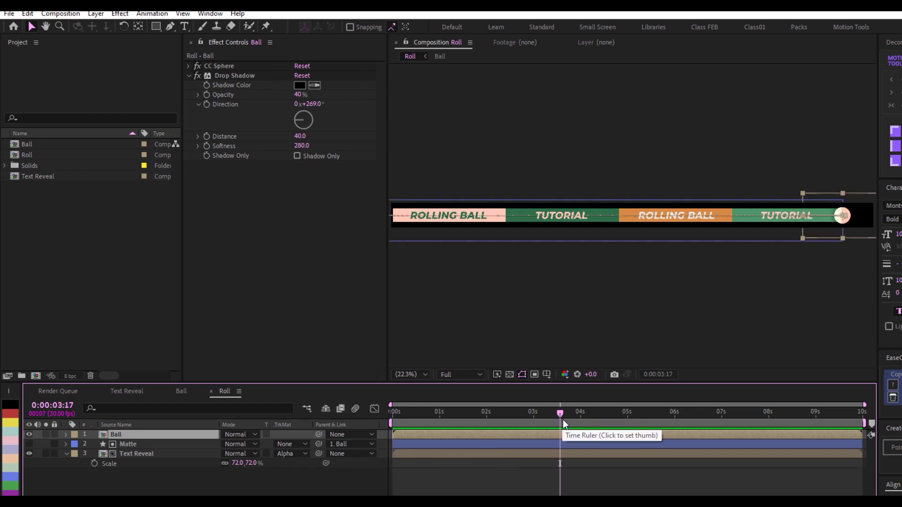
Create a new 1920 x 1080 composition named MAIN at 30 frames per second with a 10-second duration.
{"action": "key", "text": "F2"}
{"action": "left_click", "coordinate": [36, 376]}
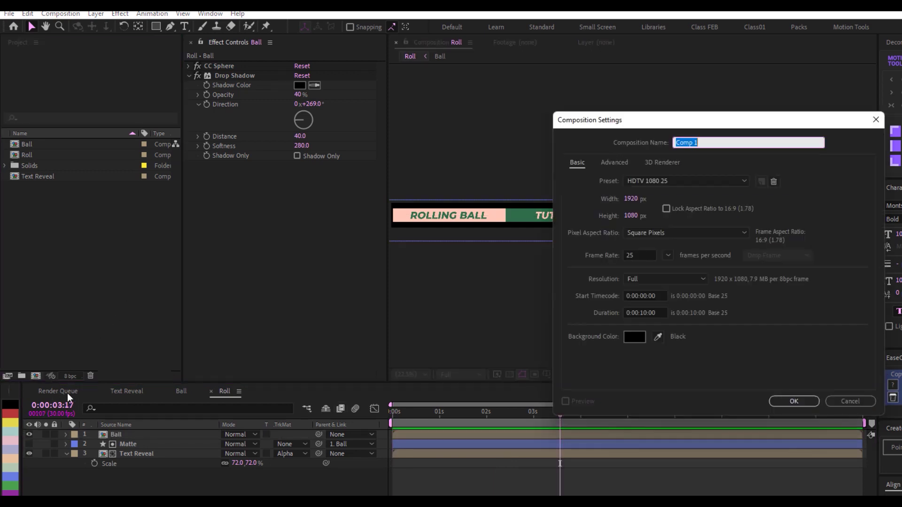
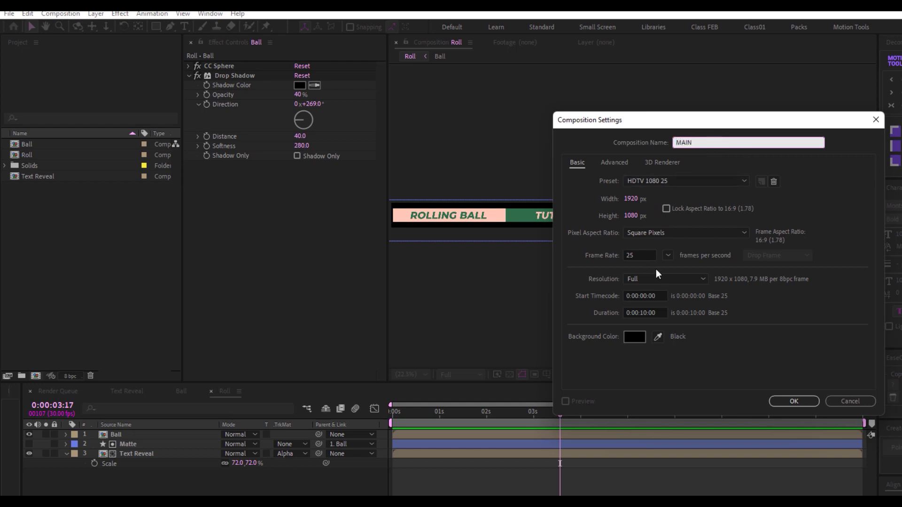
{"action": "left_click", "coordinate": [668, 256]}
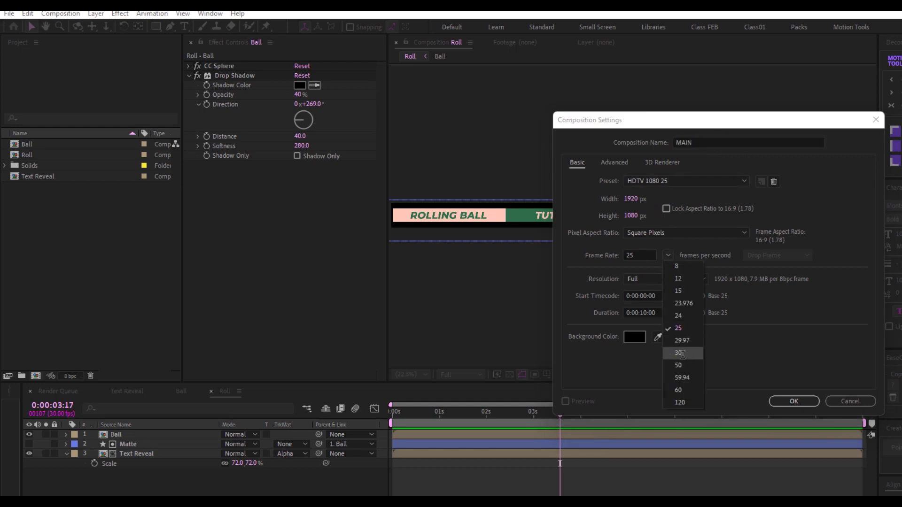
{"action": "left_click", "coordinate": [679, 353]}
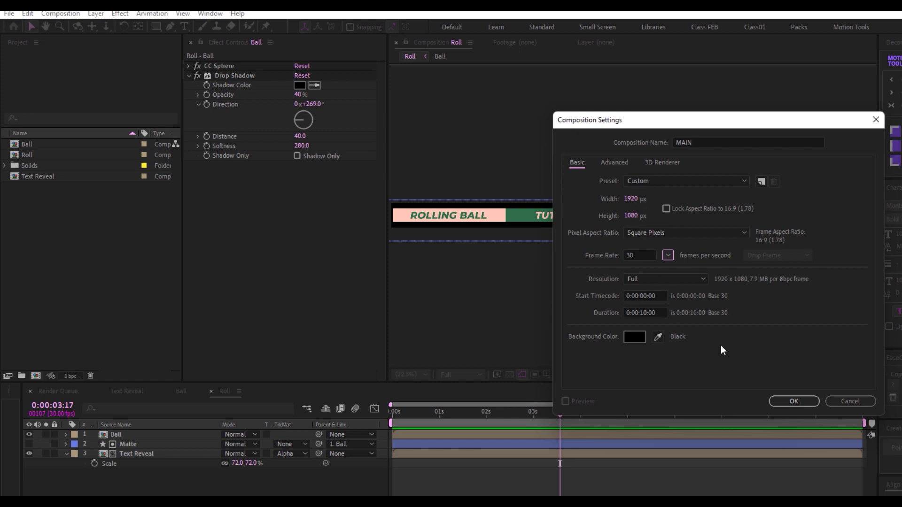
{"action": "left_click", "coordinate": [792, 401]}
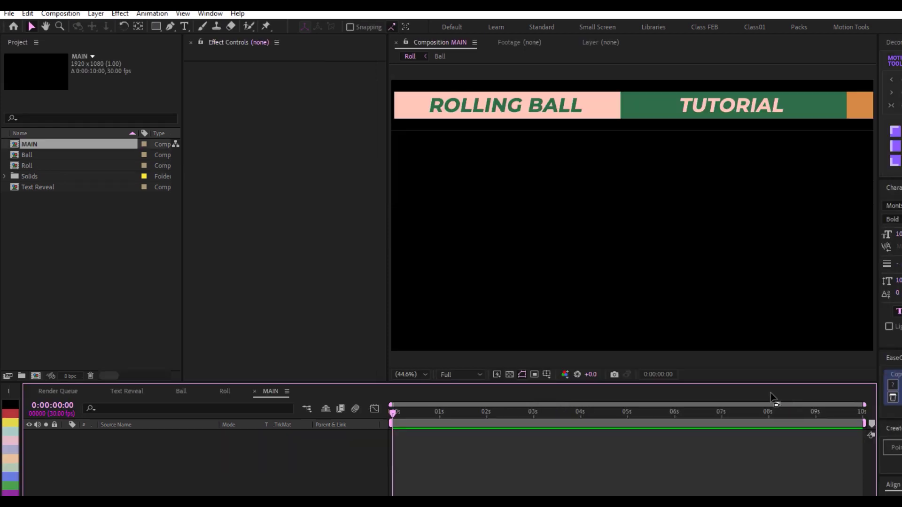
Add a white solid named BG to the MAIN composition, sized to the full 1920 x 1080 frame.
{"action": "right_click", "coordinate": [168, 468]}
{"action": "left_click", "coordinate": [109, 453]}
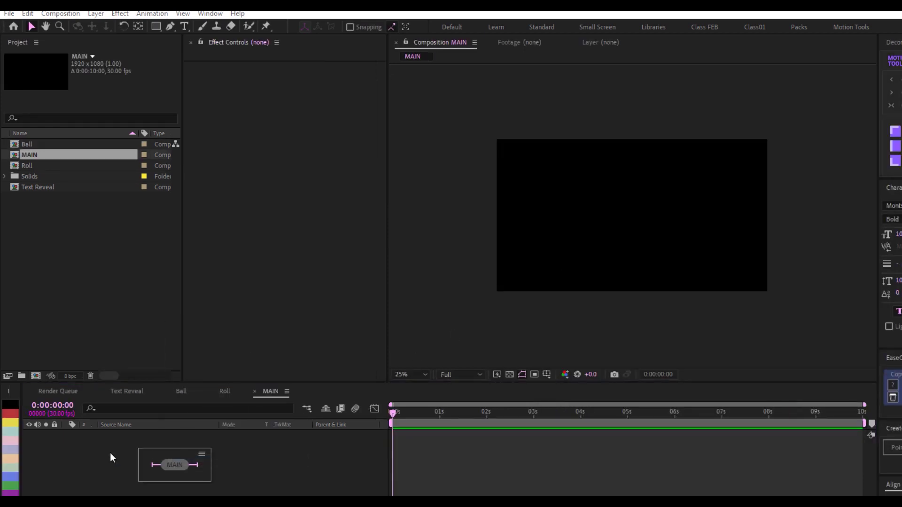
{"action": "right_click", "coordinate": [109, 454]}
{"action": "mouse_move", "coordinate": [181, 316]}
{"action": "left_click", "coordinate": [284, 343]}
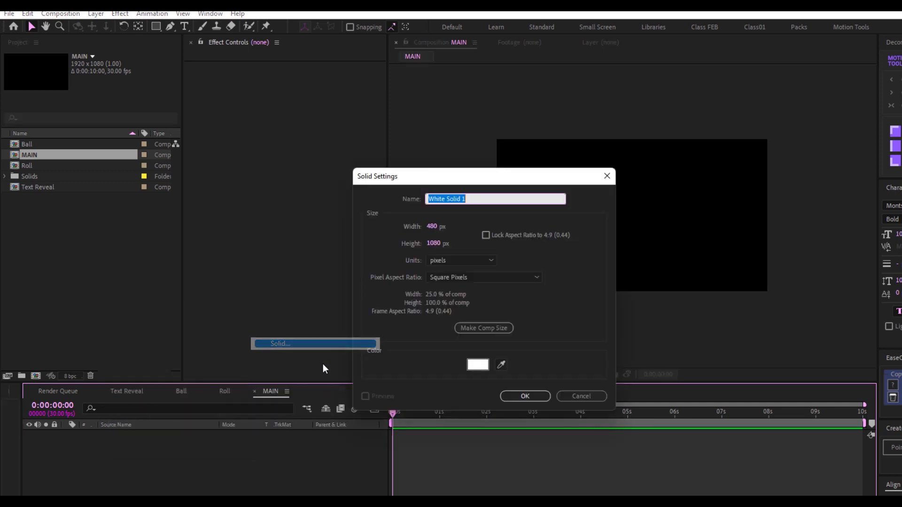
{"action": "type", "text": "BG"}
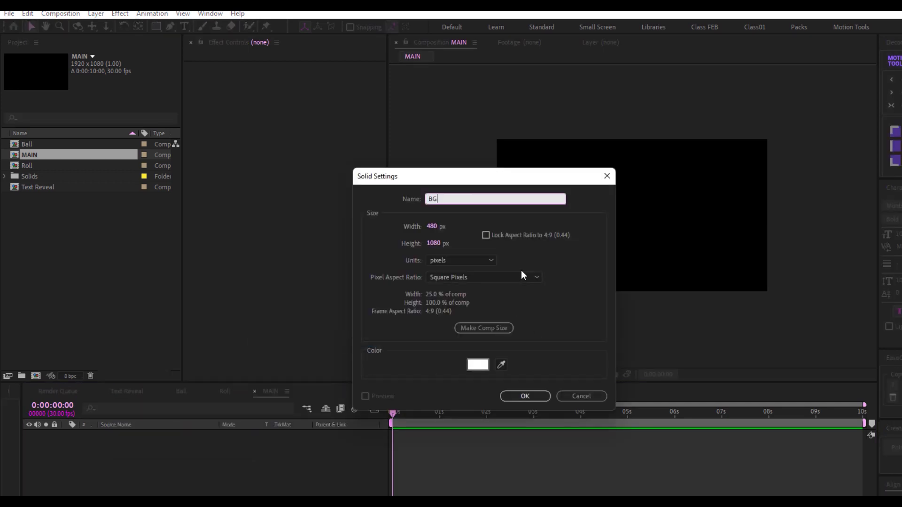
{"action": "left_click", "coordinate": [496, 329]}
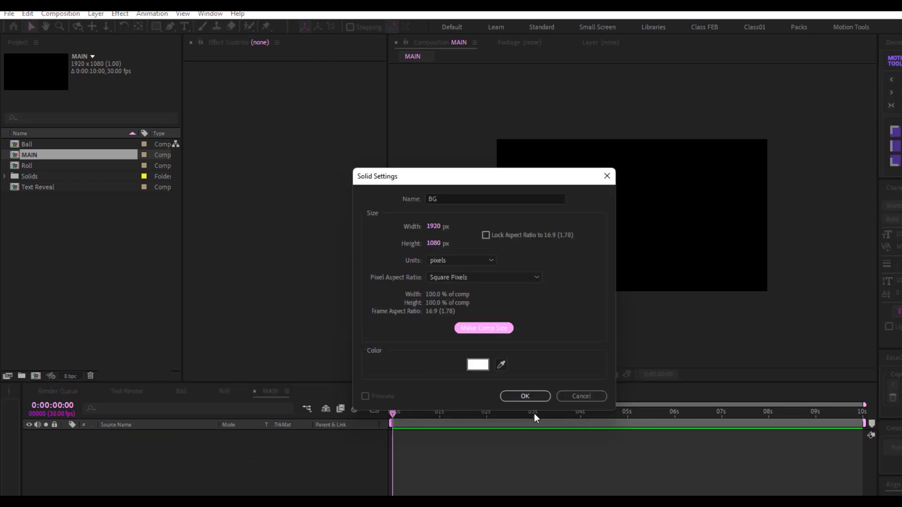
{"action": "left_click", "coordinate": [524, 396]}
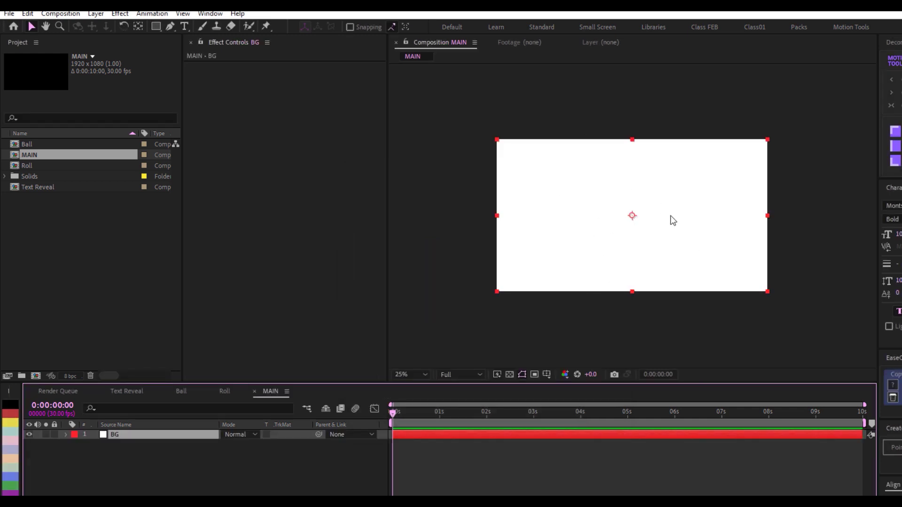
Apply the Fill effect to the BG layer and set its colour to E2E2E2.
{"action": "key", "text": "ctrl+space"}
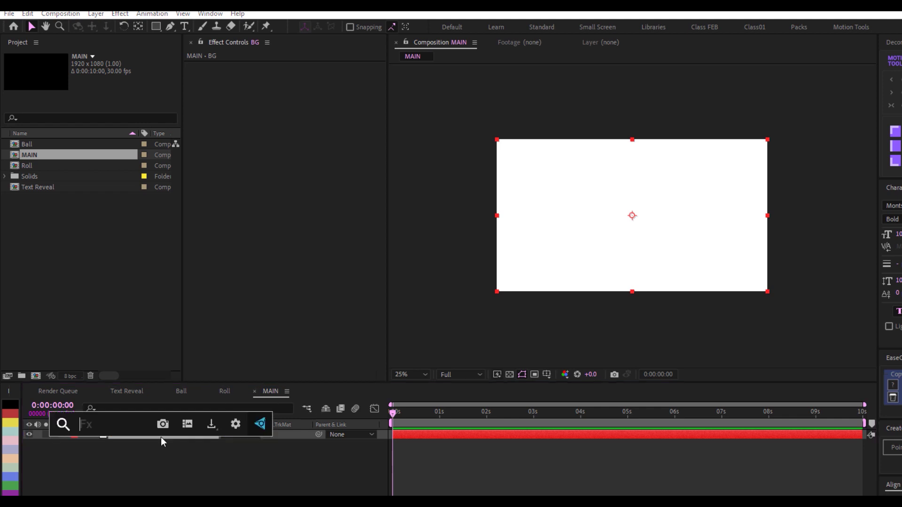
{"action": "type", "text": "fill"}
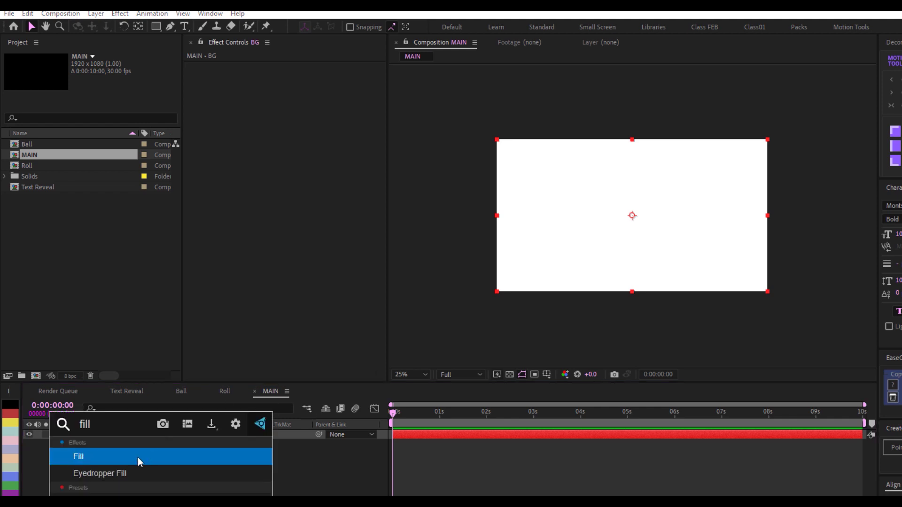
{"action": "left_click", "coordinate": [138, 458]}
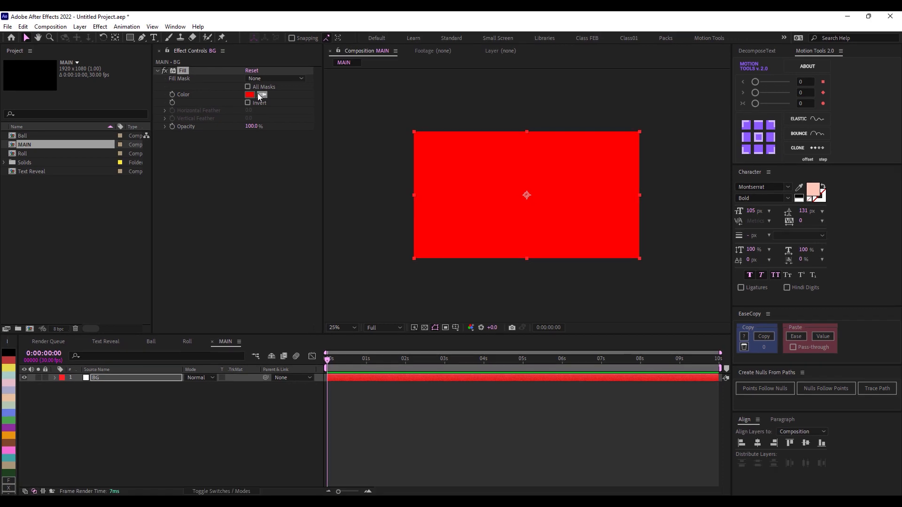
{"action": "left_click", "coordinate": [250, 95]}
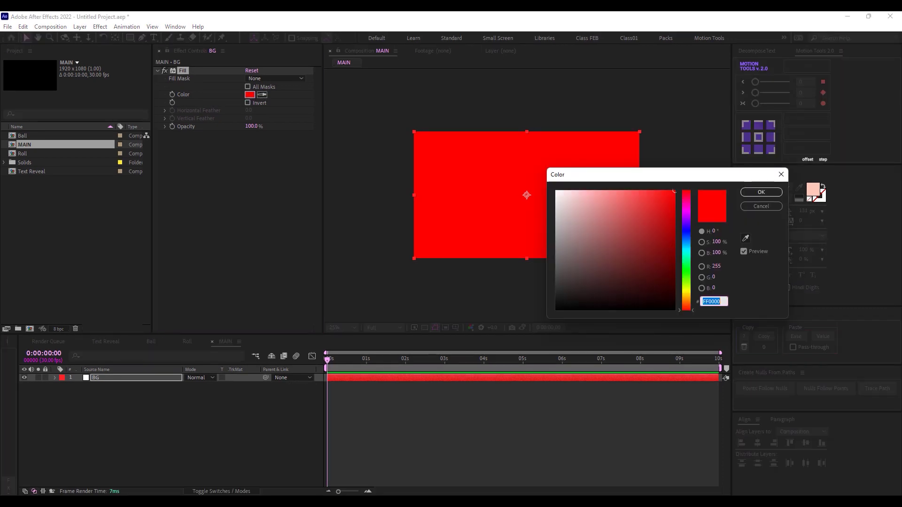
{"action": "type", "text": "E2E2E2"}
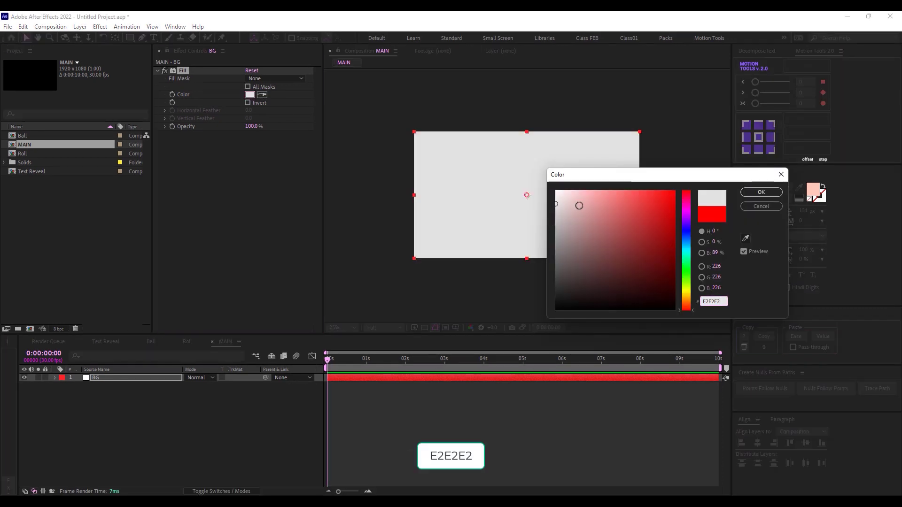
{"action": "key", "text": "Return"}
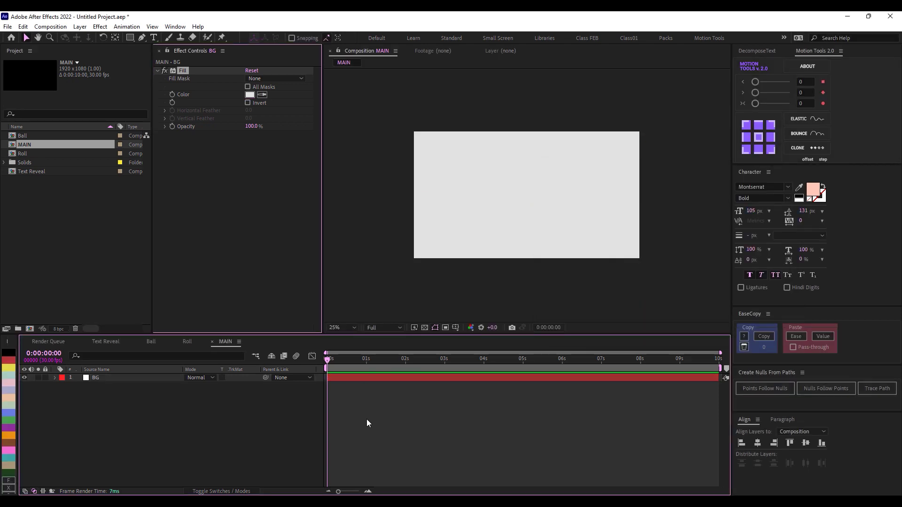
{"action": "left_click", "coordinate": [366, 419]}
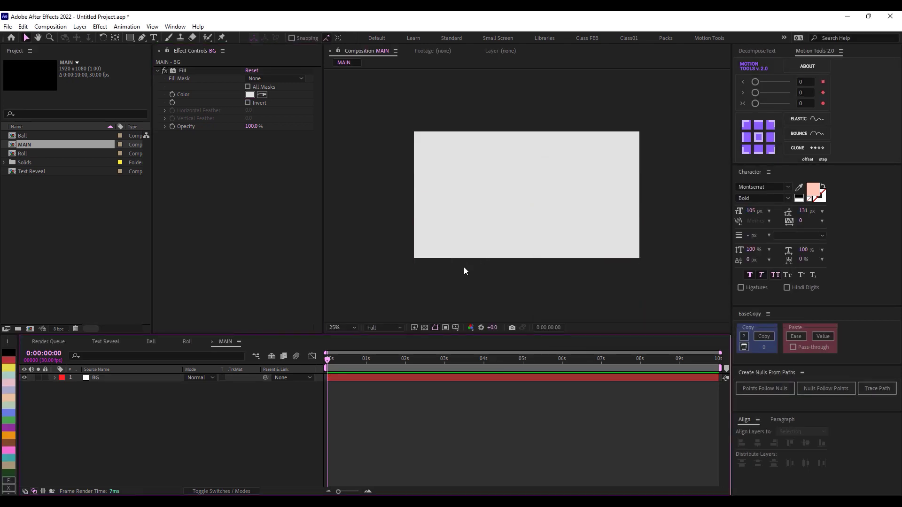
Place the Roll composition above BG in MAIN and check its animation, returning to 0:00:00:00.
{"action": "left_click", "coordinate": [29, 134]}
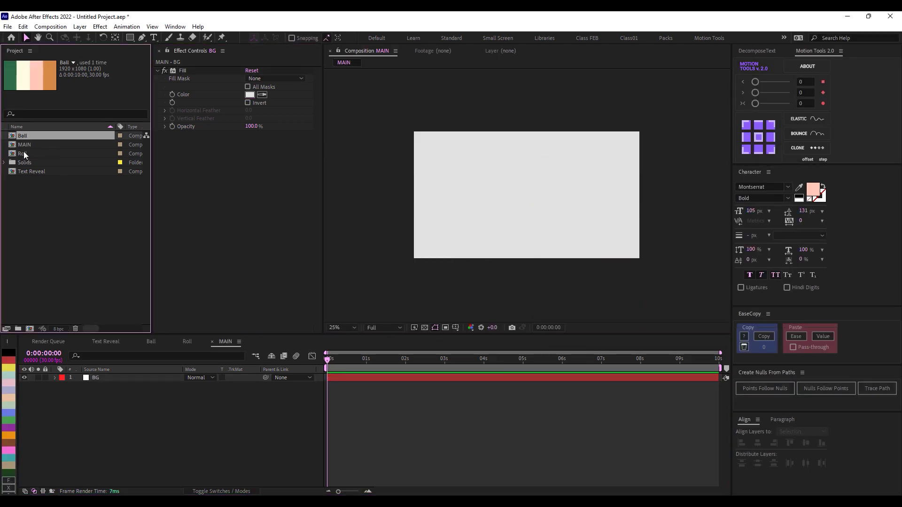
{"action": "left_click", "coordinate": [25, 153]}
{"action": "left_click_drag", "start_coordinate": [27, 153], "coordinate": [126, 376]}
{"action": "left_click", "coordinate": [353, 365]}
{"action": "left_click_drag", "start_coordinate": [360, 370], "coordinate": [431, 370]}
{"action": "key", "text": "comma"}
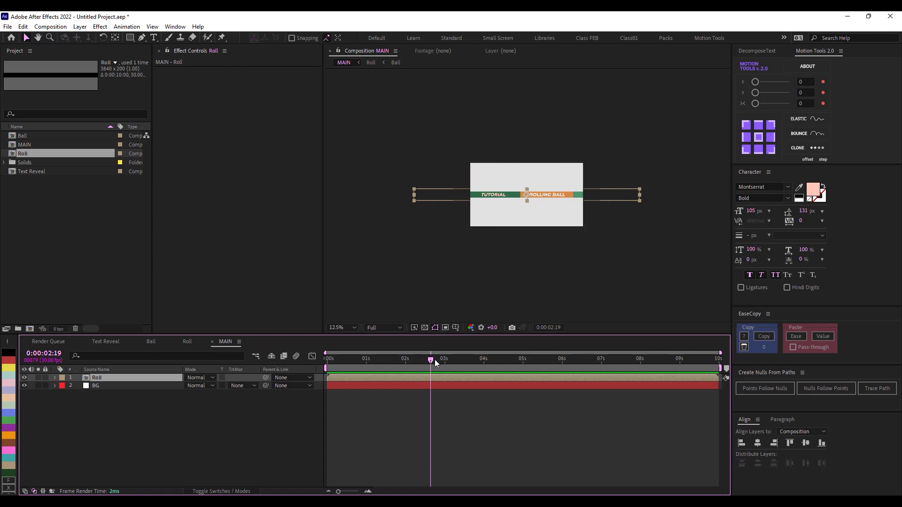
{"action": "left_click_drag", "start_coordinate": [435, 363], "coordinate": [328, 363]}
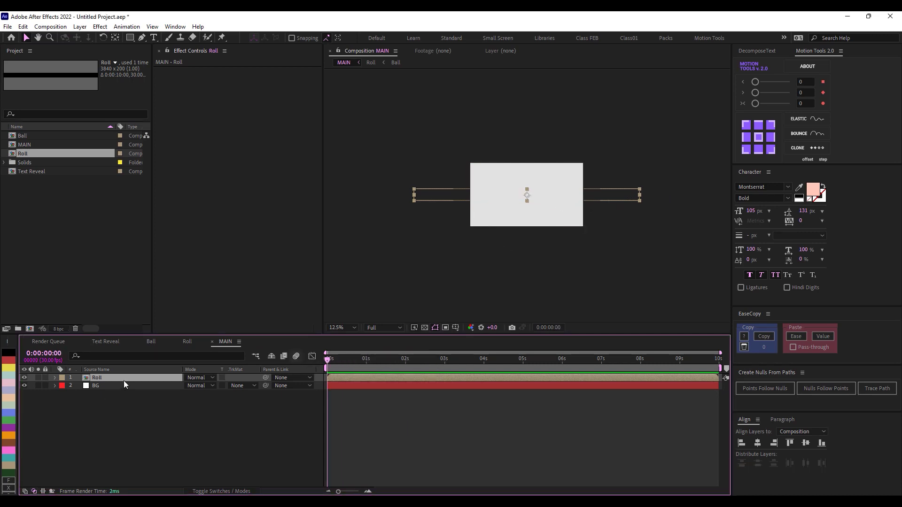
Move the Roll layer horizontally to Position 1920, 540 and set a Position keyframe at 0:00:00:00.
{"action": "key", "text": "p"}
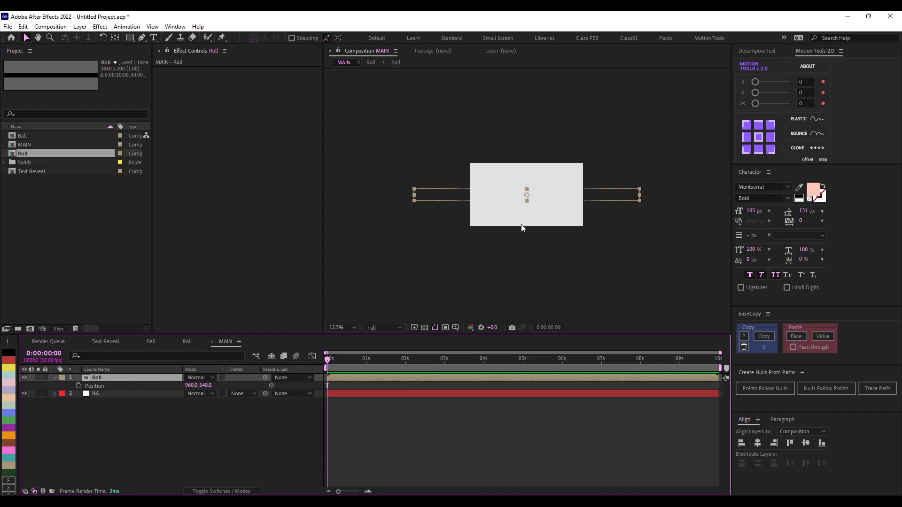
{"action": "left_click_drag", "start_coordinate": [544, 193], "coordinate": [602, 189]}
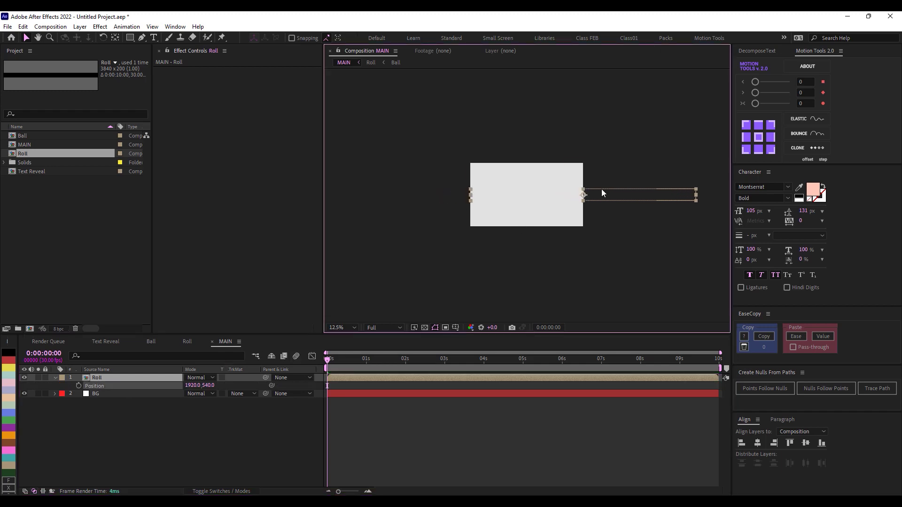
{"action": "scroll", "coordinate": [526, 198], "scroll_direction": "up", "scroll_amount": 4}
{"action": "key", "text": "h"}
{"action": "left_click_drag", "start_coordinate": [445, 248], "coordinate": [499, 239]}
{"action": "scroll", "coordinate": [499, 239], "scroll_direction": "down", "scroll_amount": 2}
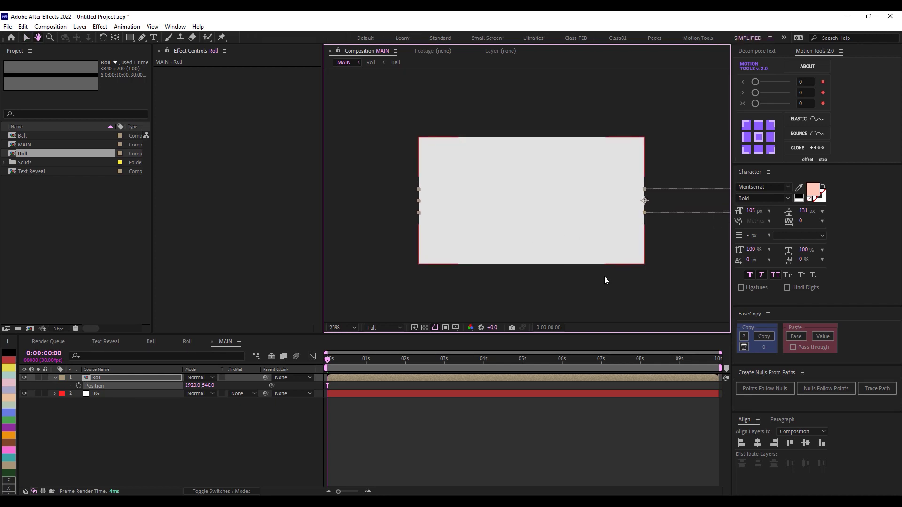
{"action": "key", "text": "v"}
{"action": "left_click", "coordinate": [740, 442]}
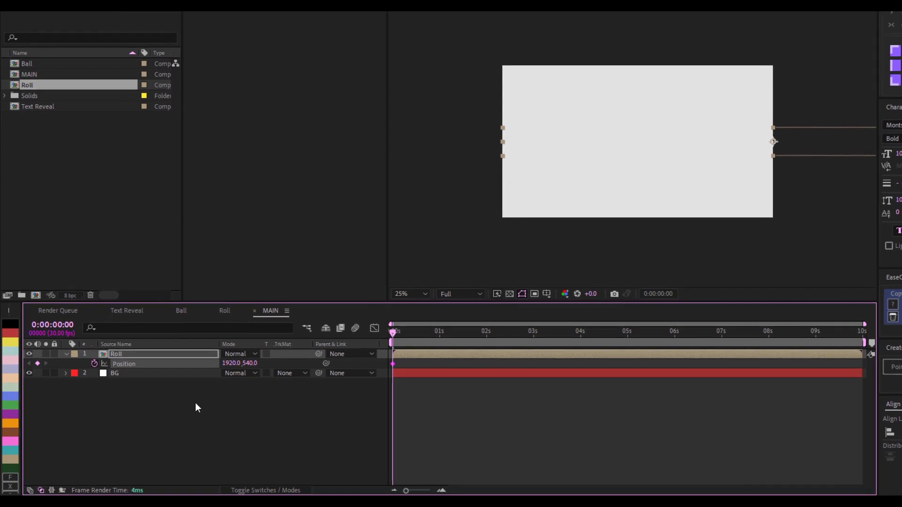
At 0:00:04:00, move the Roll layer horizontally to Position 47, 540 to set the ending keyframe.
{"action": "left_click_drag", "start_coordinate": [414, 335], "coordinate": [562, 337]}
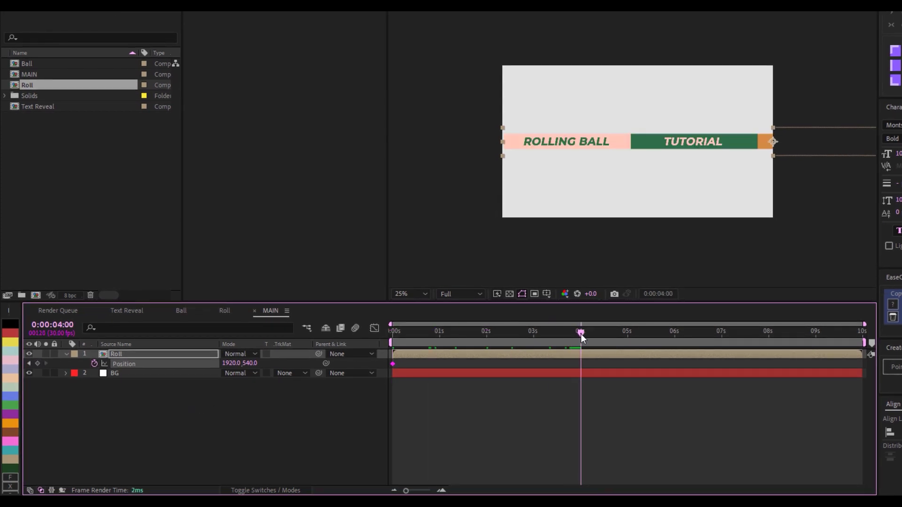
{"action": "left_click_drag", "start_coordinate": [814, 146], "coordinate": [586, 146]}
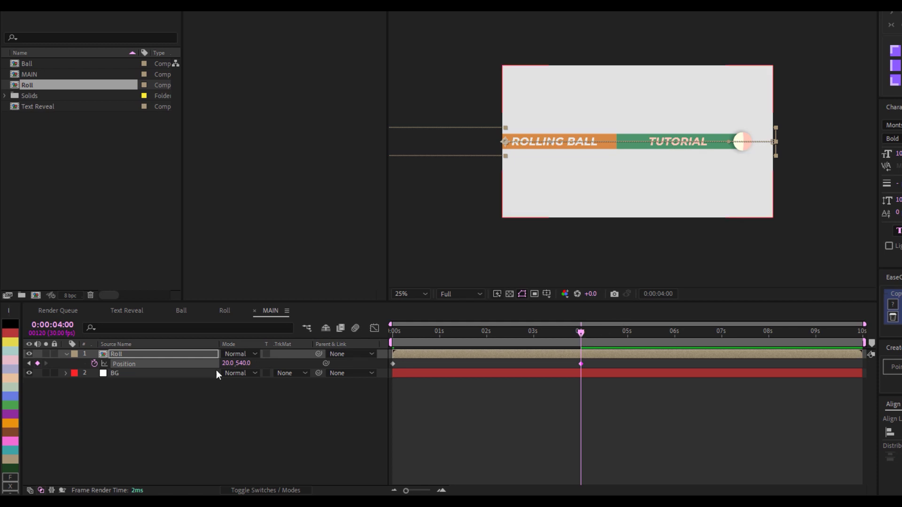
{"action": "left_click_drag", "start_coordinate": [229, 366], "coordinate": [240, 364]}
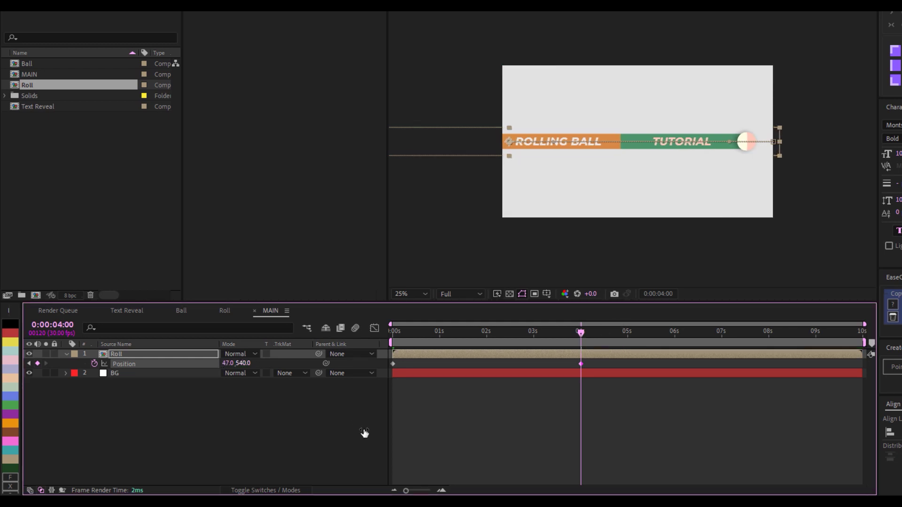
Apply Easy Ease to both Position keyframes of the Roll layer.
{"action": "left_click", "coordinate": [485, 460]}
{"action": "left_click_drag", "start_coordinate": [603, 364], "coordinate": [387, 376]}
{"action": "right_click", "coordinate": [582, 364]}
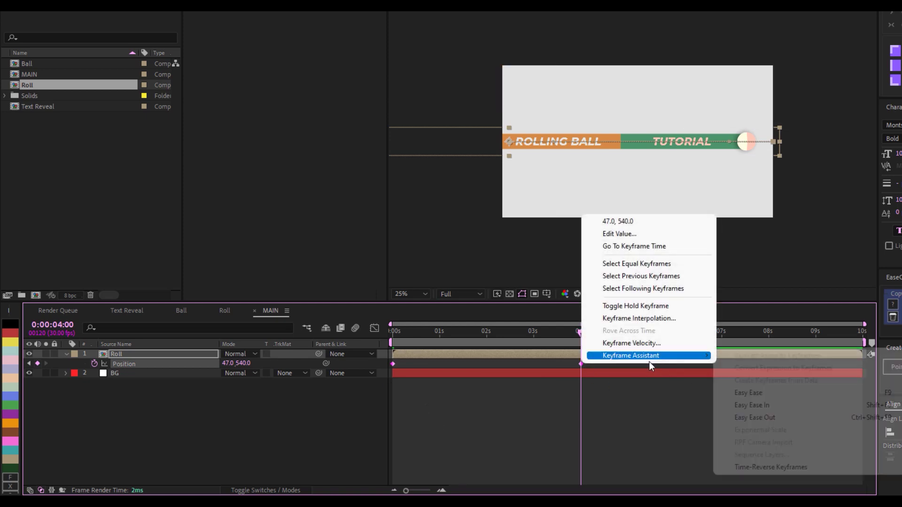
{"action": "mouse_move", "coordinate": [680, 357]}
{"action": "left_click", "coordinate": [756, 392]}
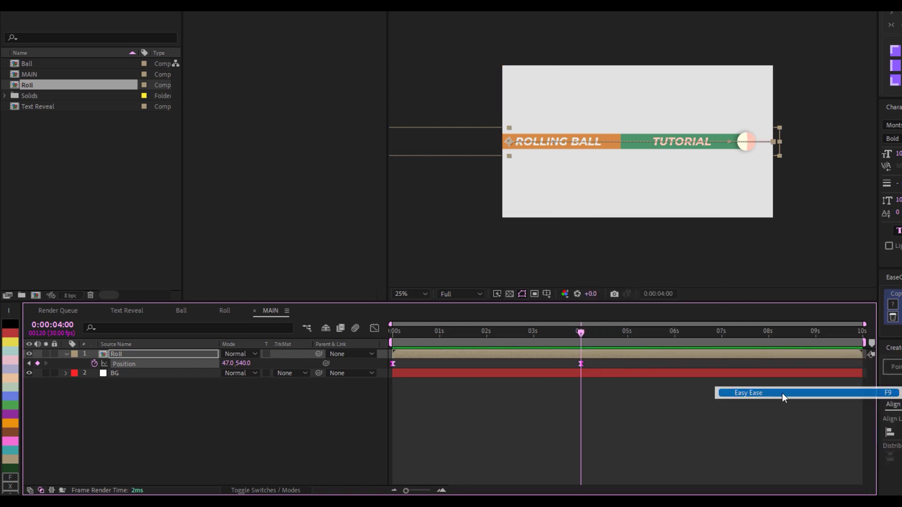
Reshape the Roll layer's Position curve in the Graph Editor, extending the ease into the 0:00:04:00 keyframe.
{"action": "left_click", "coordinate": [375, 329]}
{"action": "left_click_drag", "start_coordinate": [636, 404], "coordinate": [486, 442]}
{"action": "left_click", "coordinate": [374, 329]}
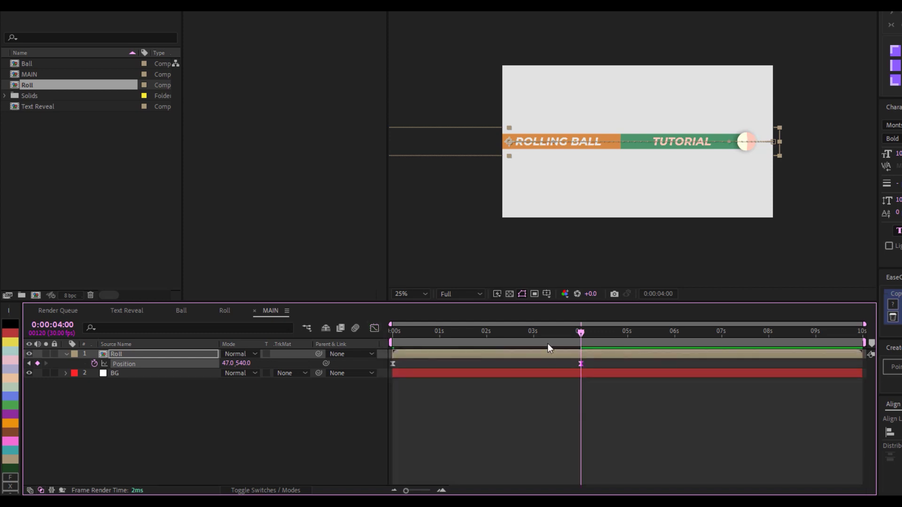
Preview the MAIN composition's eased strip movement from 0:00:00:00.
{"action": "left_click_drag", "start_coordinate": [548, 335], "coordinate": [327, 340]}
{"action": "left_click", "coordinate": [309, 400]}
{"action": "key", "text": "space"}
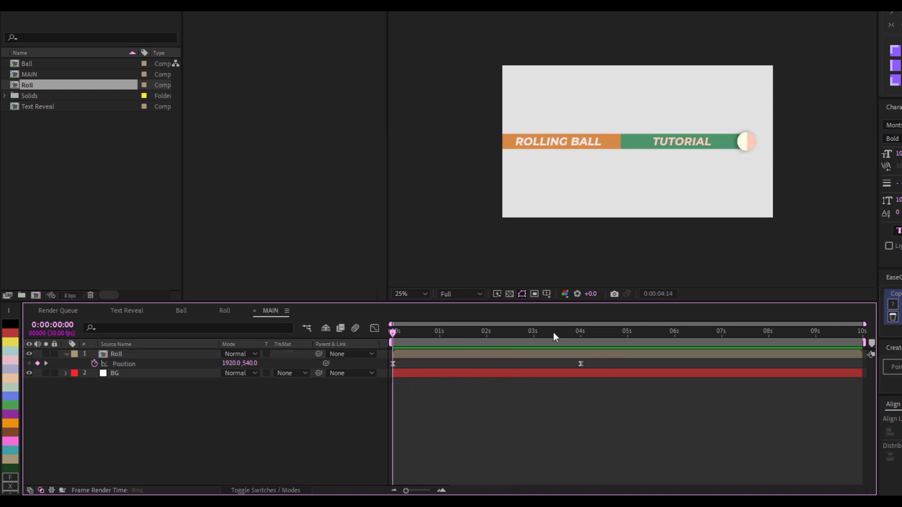
{"action": "key", "text": "space"}
{"action": "key", "text": "space"}
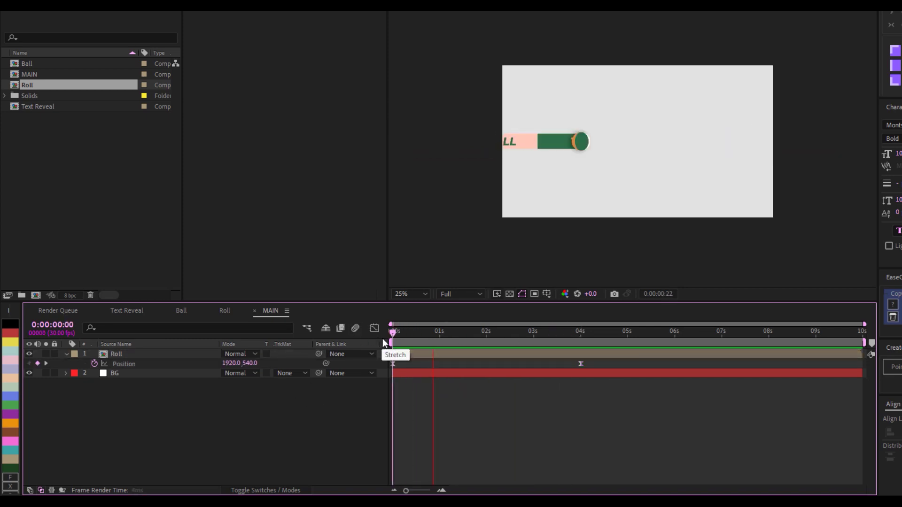
Go to 0:00:04:09 and duplicate the Roll layer in the MAIN composition.
{"action": "left_click", "coordinate": [595, 331]}
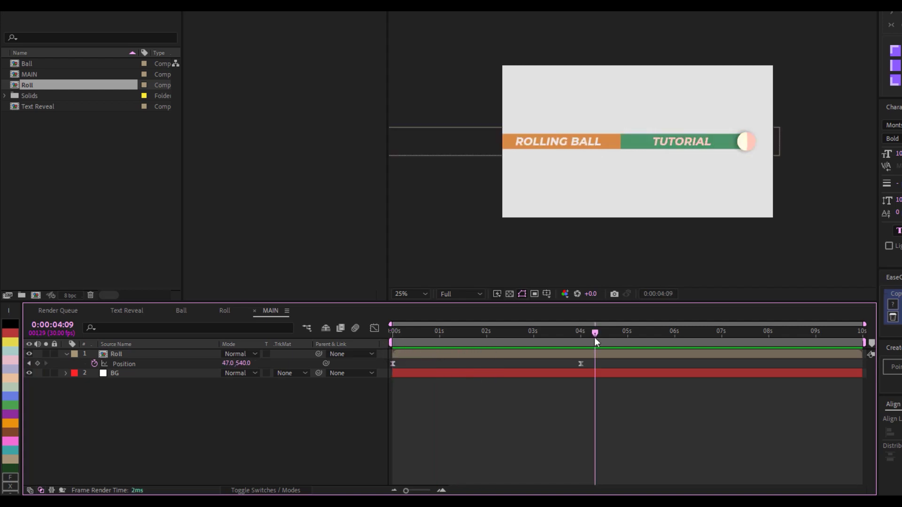
{"action": "left_click", "coordinate": [149, 355]}
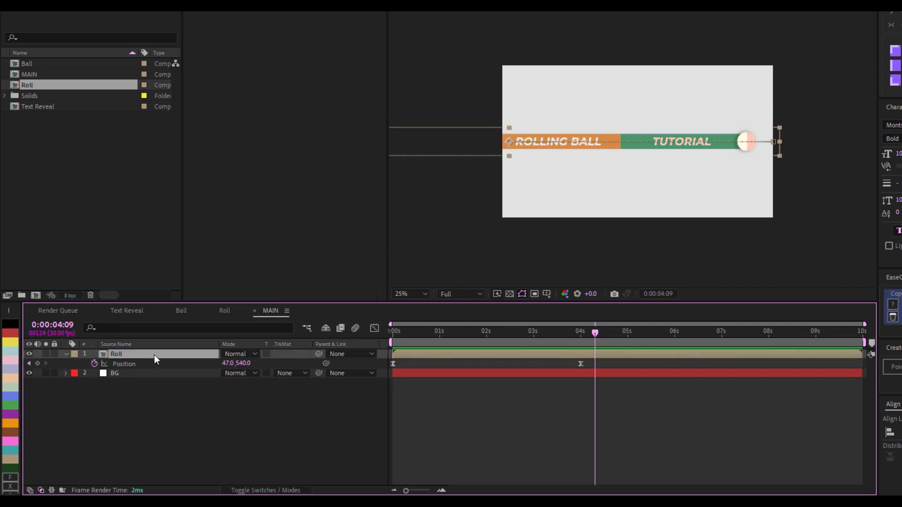
{"action": "key", "text": "ctrl+d"}
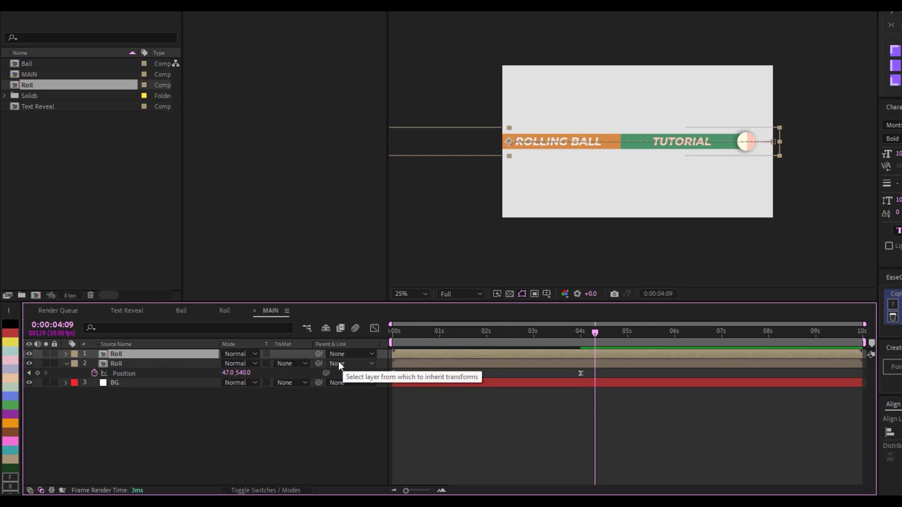
Move the upper Roll layer up by setting its Position keyframes' Y value to 382.
{"action": "key", "text": "p"}
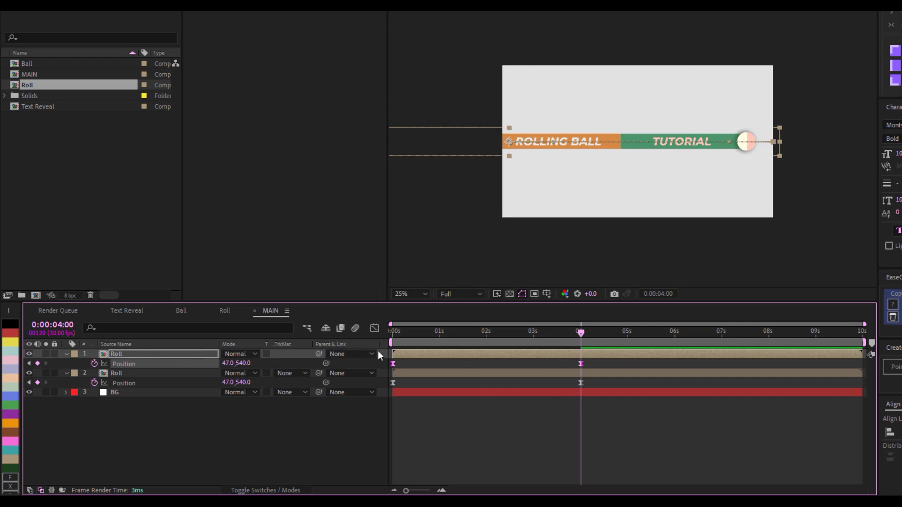
{"action": "left_click_drag", "start_coordinate": [237, 364], "coordinate": [212, 364]}
{"action": "left_click", "coordinate": [374, 284]}
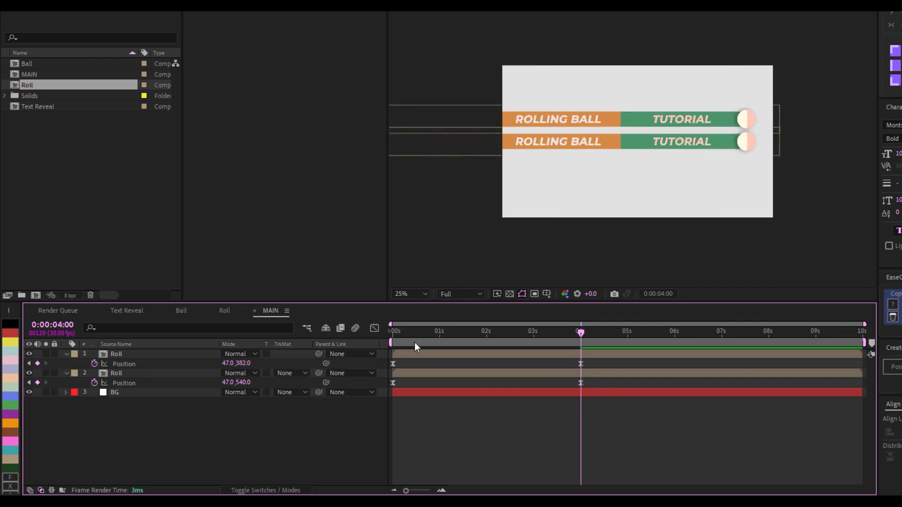
Delay the upper Roll layer by a few frames and preview the MAIN composition from 0:00:00:00.
{"action": "left_click", "coordinate": [407, 354]}
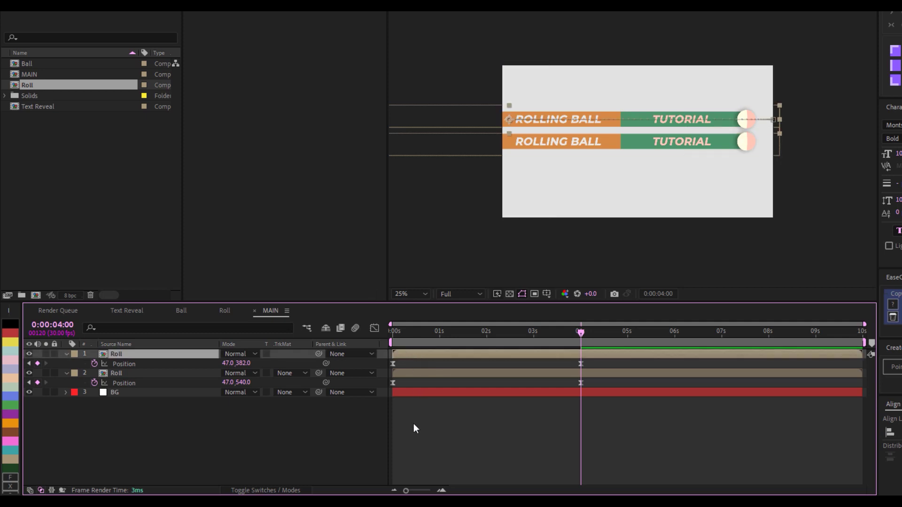
{"action": "key", "text": "equal"}
{"action": "left_click", "coordinate": [442, 489]}
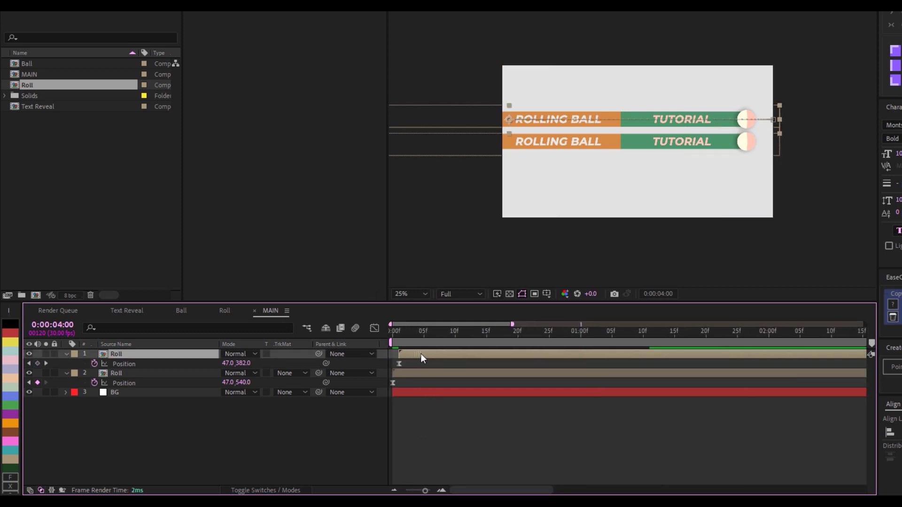
{"action": "key", "text": "Home"}
{"action": "key", "text": "semicolon"}
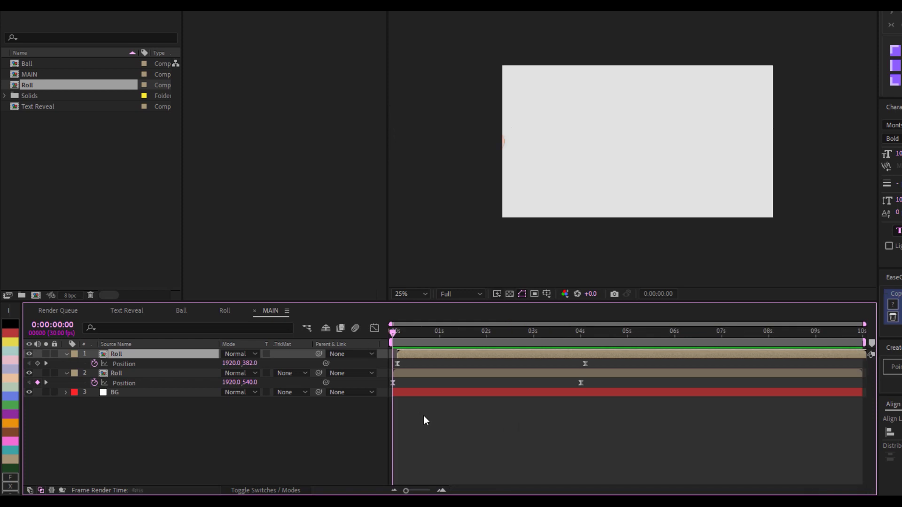
{"action": "key", "text": "space"}
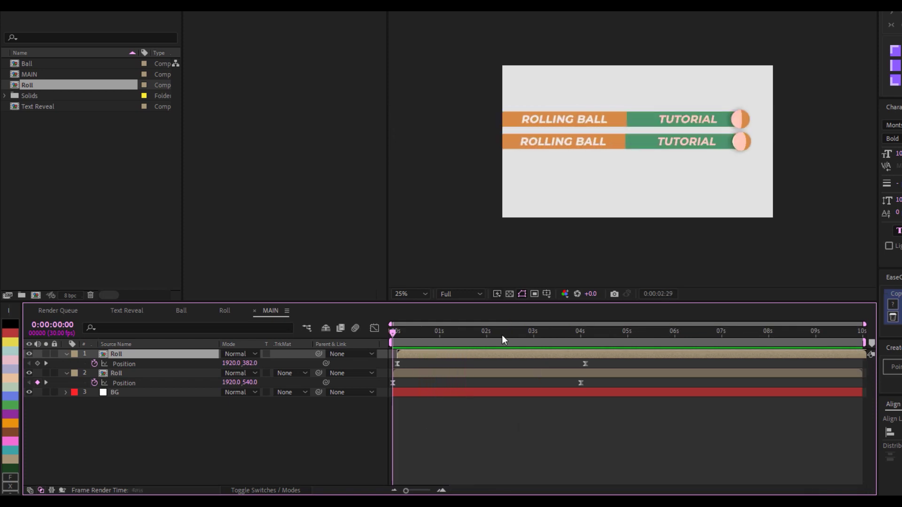
Duplicate the Roll composition in the project and replace the upper Roll layer in MAIN with the copy, Roll 2.
{"action": "left_click_drag", "start_coordinate": [502, 334], "coordinate": [578, 340]}
{"action": "left_click", "coordinate": [117, 354]}
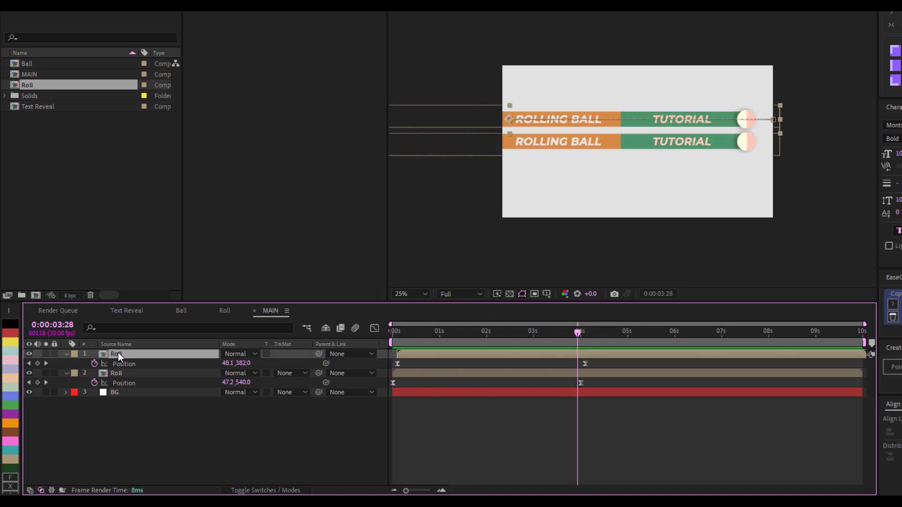
{"action": "left_click", "coordinate": [36, 84]}
{"action": "key", "text": "ctrl+d"}
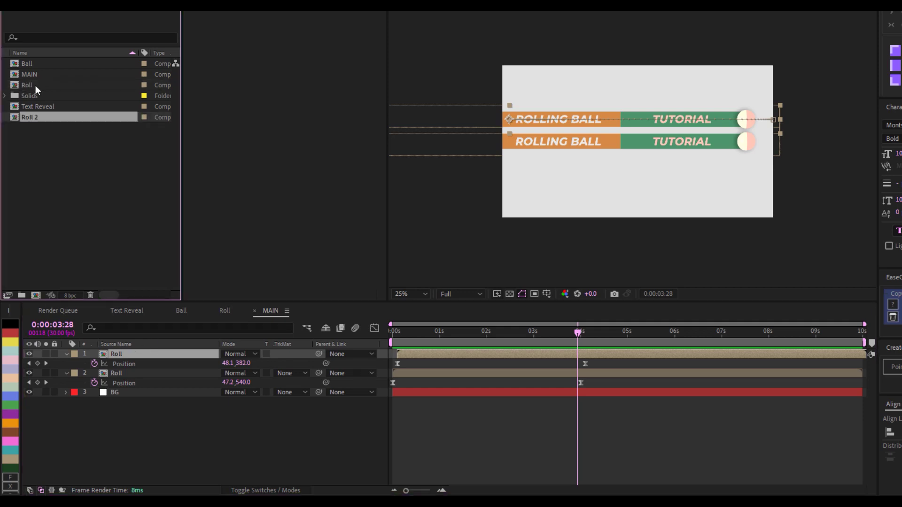
{"action": "left_click_drag", "start_coordinate": [42, 97], "coordinate": [135, 357]}
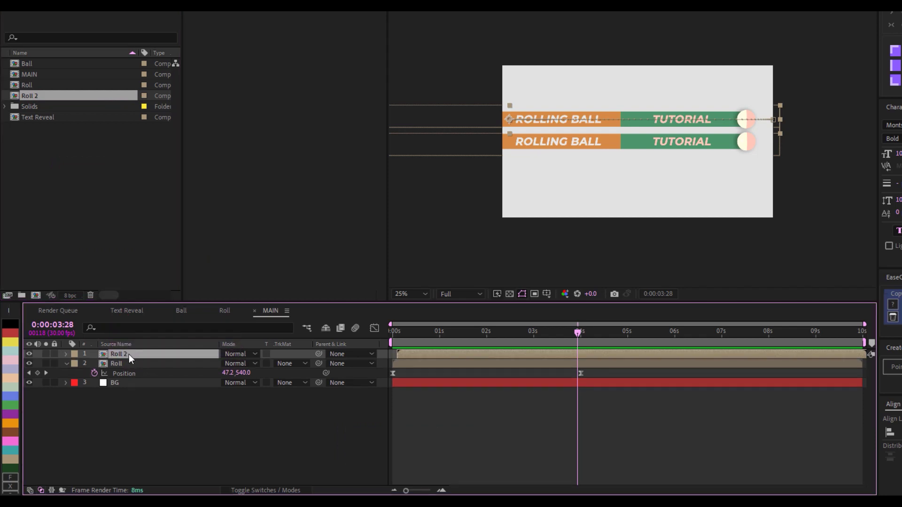
Open Roll 2, duplicate the Ball composition and replace the Ball layer with the copy, Ball 2.
{"action": "double_click", "coordinate": [129, 355]}
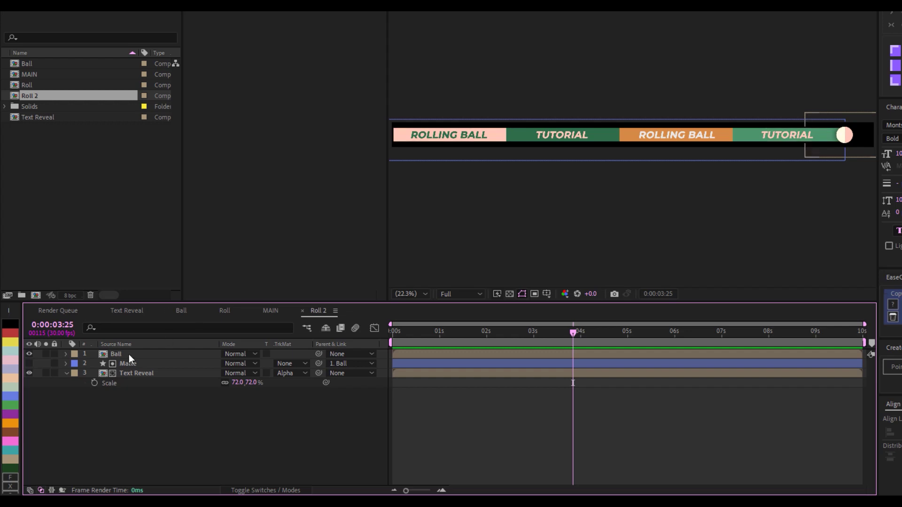
{"action": "left_click", "coordinate": [129, 355]}
{"action": "left_click", "coordinate": [148, 374]}
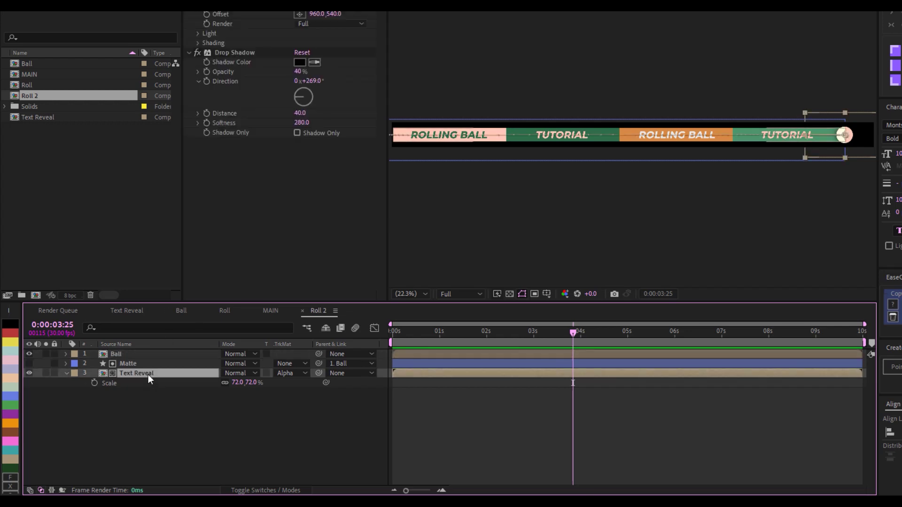
{"action": "left_click", "coordinate": [116, 355]}
{"action": "left_click", "coordinate": [39, 64]}
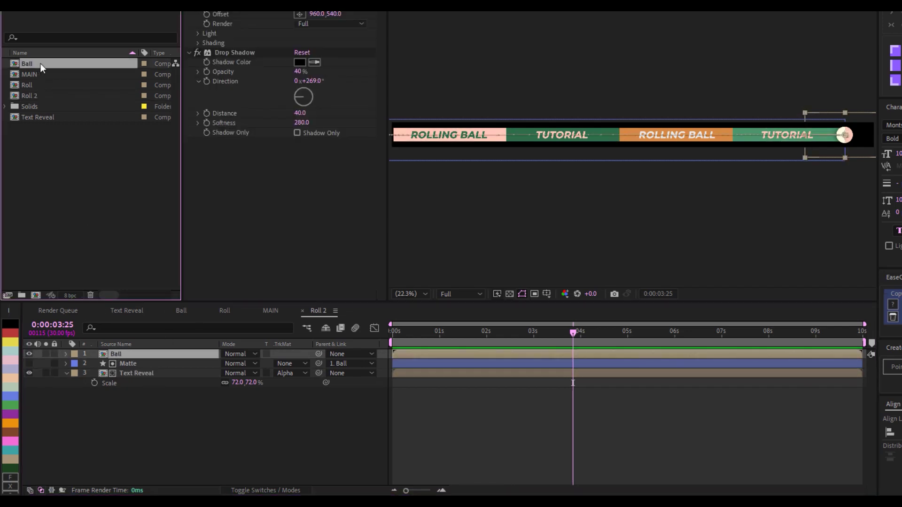
{"action": "key", "text": "ctrl+d"}
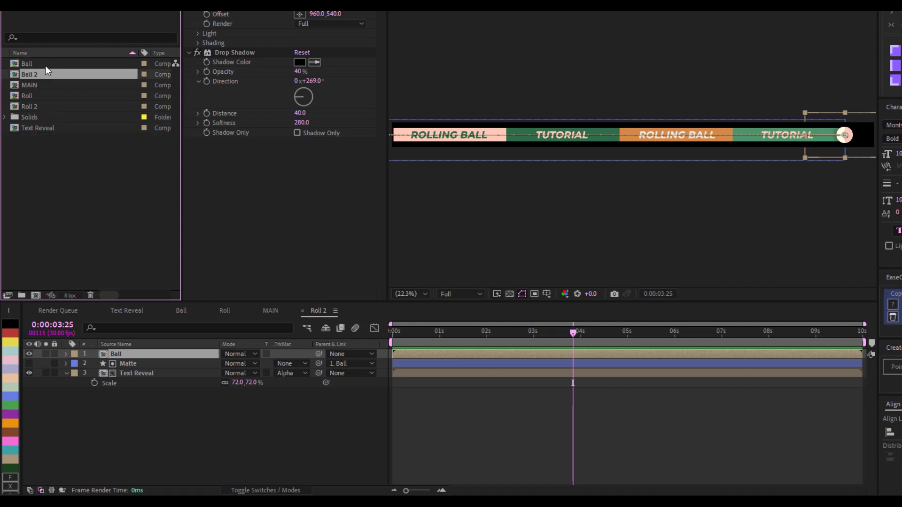
{"action": "left_click_drag", "start_coordinate": [53, 73], "coordinate": [120, 351]}
Duplicate the Text Reveal composition and replace the Text Reveal layer in Roll 2 with the copy, Text Reveal 2.
{"action": "left_click", "coordinate": [143, 373]}
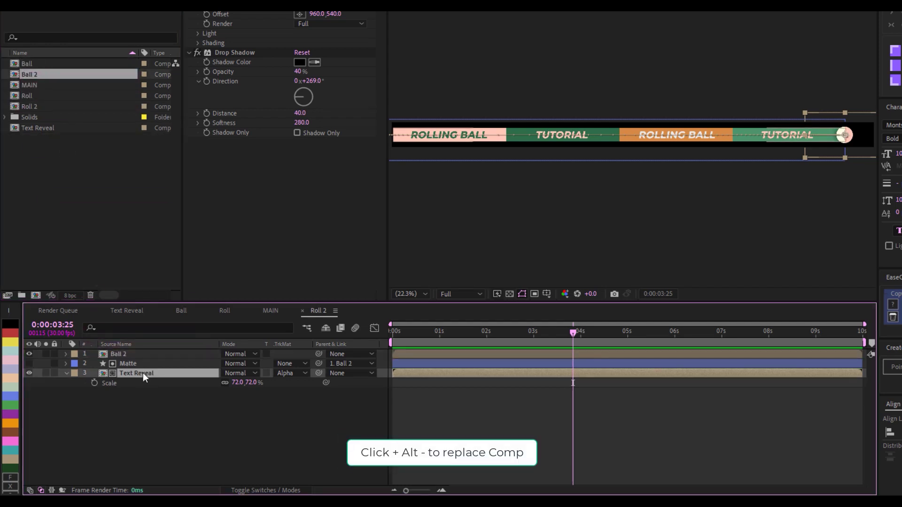
{"action": "left_click", "coordinate": [39, 128]}
{"action": "key", "text": "ctrl+d"}
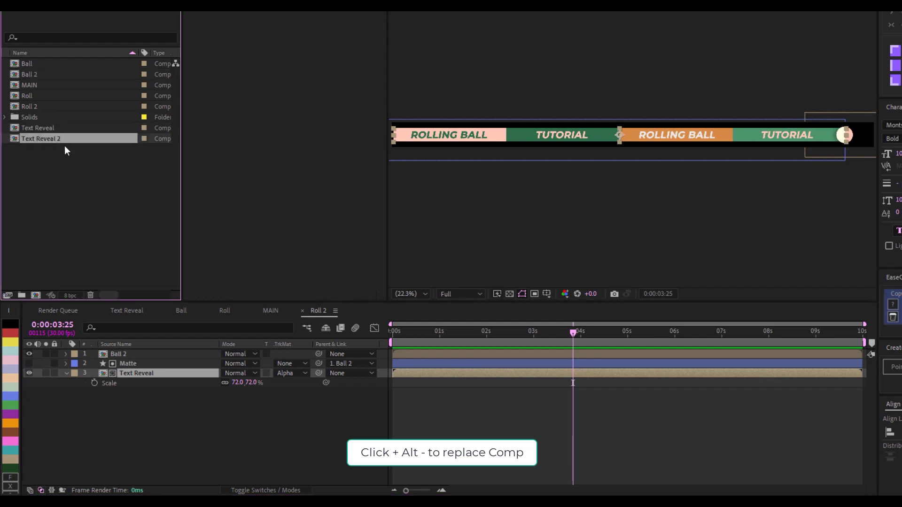
{"action": "left_click_drag", "start_coordinate": [44, 137], "coordinate": [143, 373]}
{"action": "left_click", "coordinate": [164, 406]}
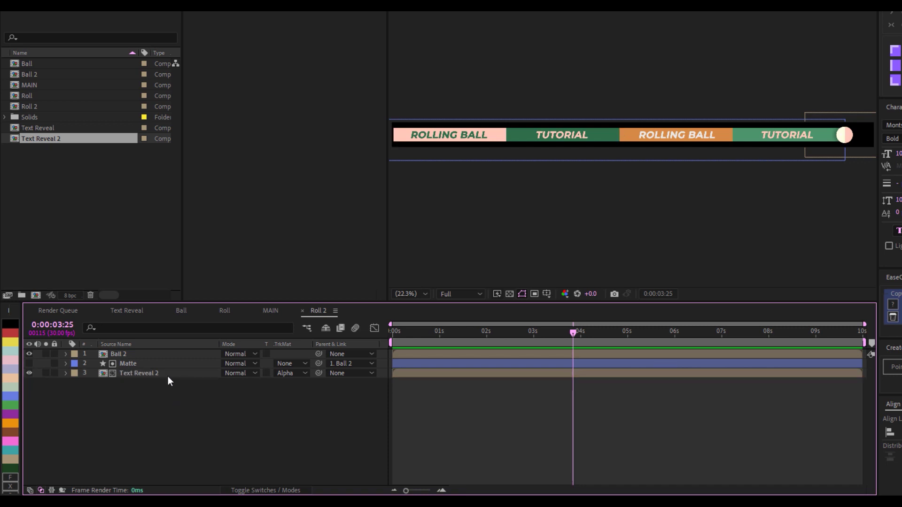
Open Text Reveal 2 and recolour its backgrounds: Pink BG light green, Green Bg cream, Orange BG green and Light Green BG pink.
{"action": "double_click", "coordinate": [151, 374]}
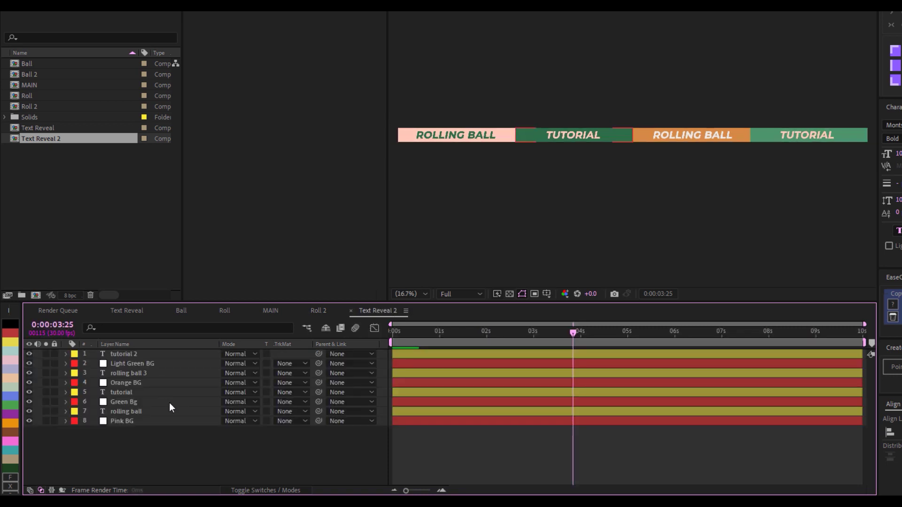
{"action": "left_click", "coordinate": [439, 363]}
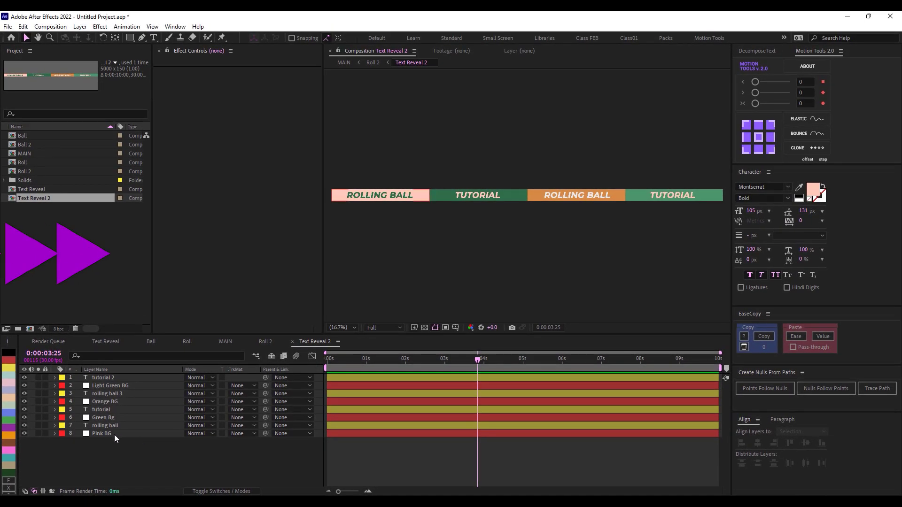
{"action": "left_click", "coordinate": [114, 434]}
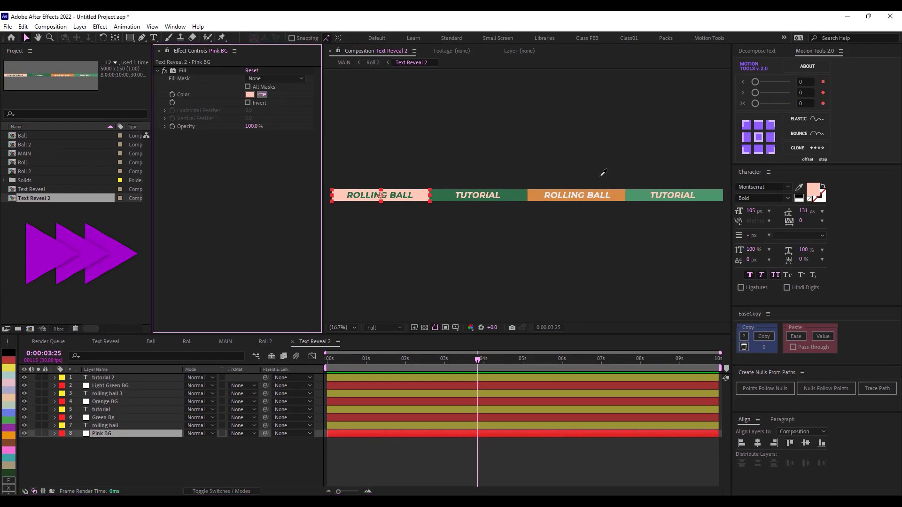
{"action": "left_click", "coordinate": [118, 418]}
{"action": "left_click", "coordinate": [123, 402]}
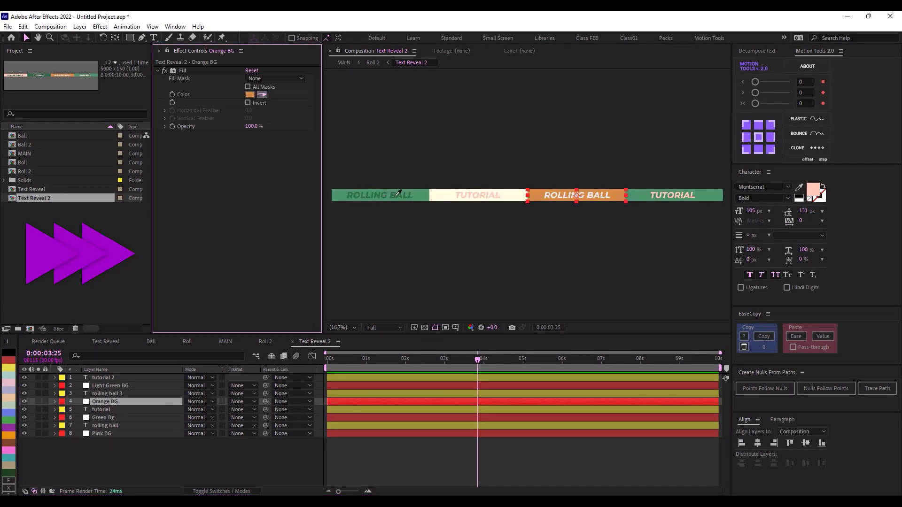
{"action": "key", "text": "ctrl+z"}
{"action": "key", "text": "ctrl+z"}
Recolour the text layers in Text Reveal 2: rolling ball pink, tutorial green, rolling ball 3 cream and tutorial 2 green.
{"action": "left_click", "coordinate": [295, 347]}
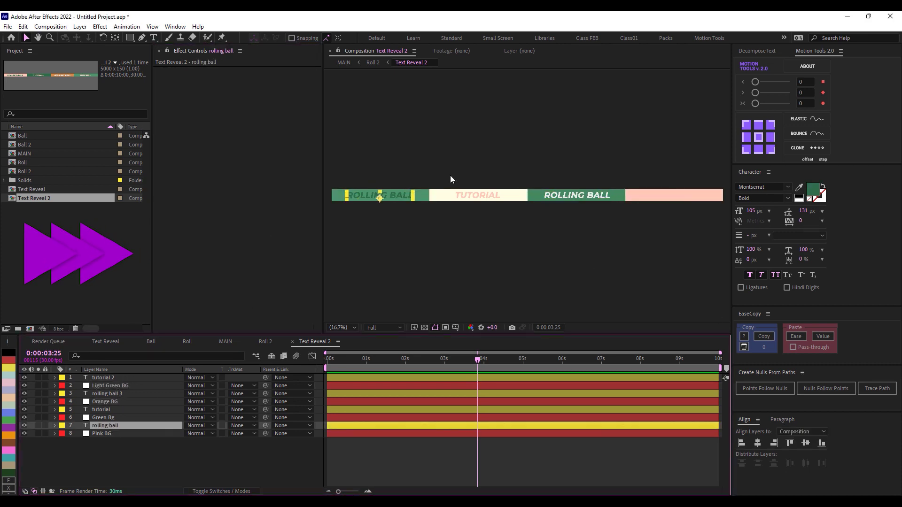
{"action": "key", "text": "ctrl+z"}
{"action": "key", "text": "ctrl+z"}
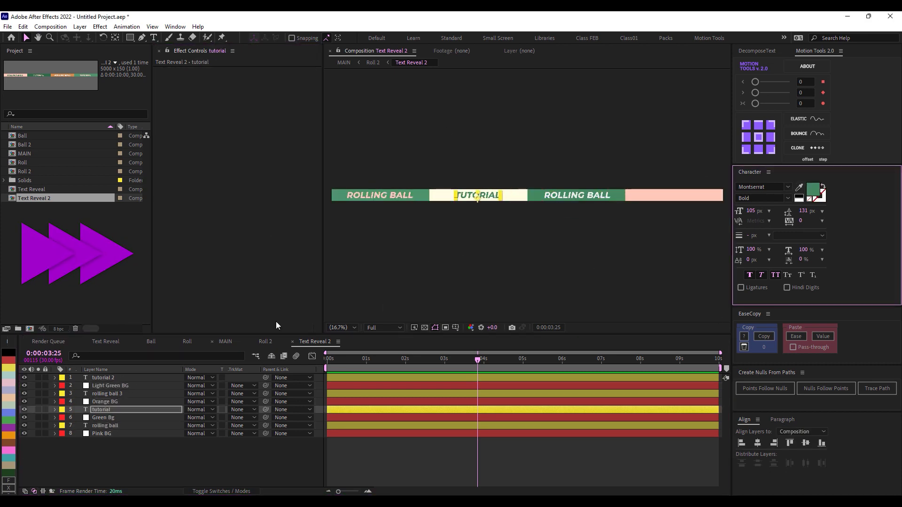
{"action": "left_click", "coordinate": [582, 197]}
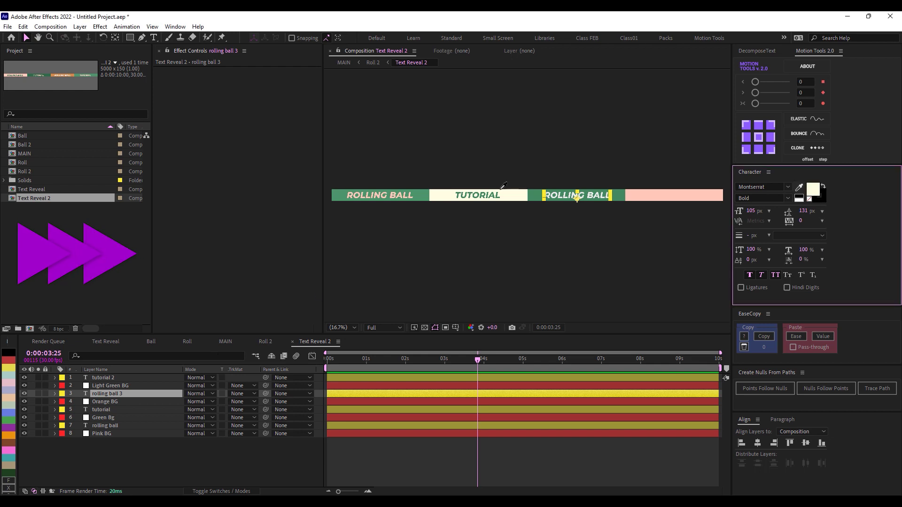
{"action": "key", "text": "ctrl+z"}
{"action": "left_click", "coordinate": [516, 271]}
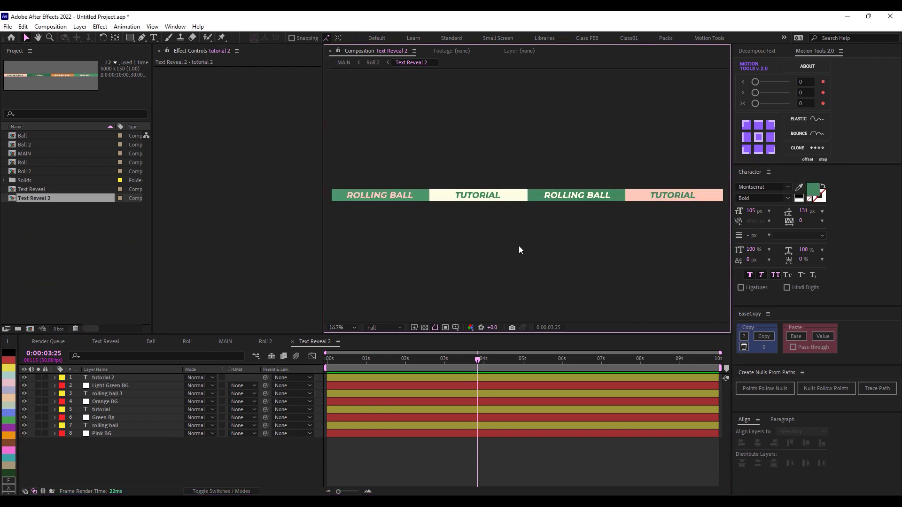
Open Ball 2 from Roll 2, rearrange its colour stripes into orange, pink, white and green from left to right, and return to Roll 2.
{"action": "key", "text": "Tab"}
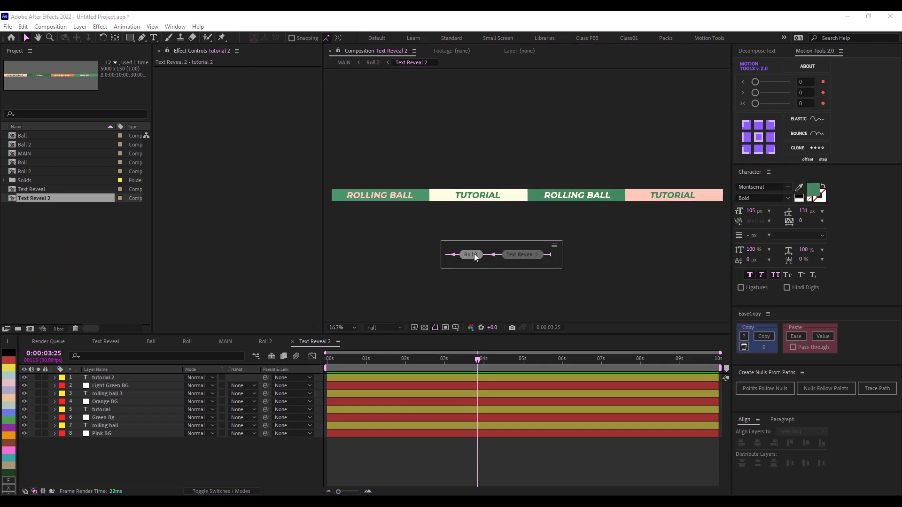
{"action": "left_click", "coordinate": [473, 253]}
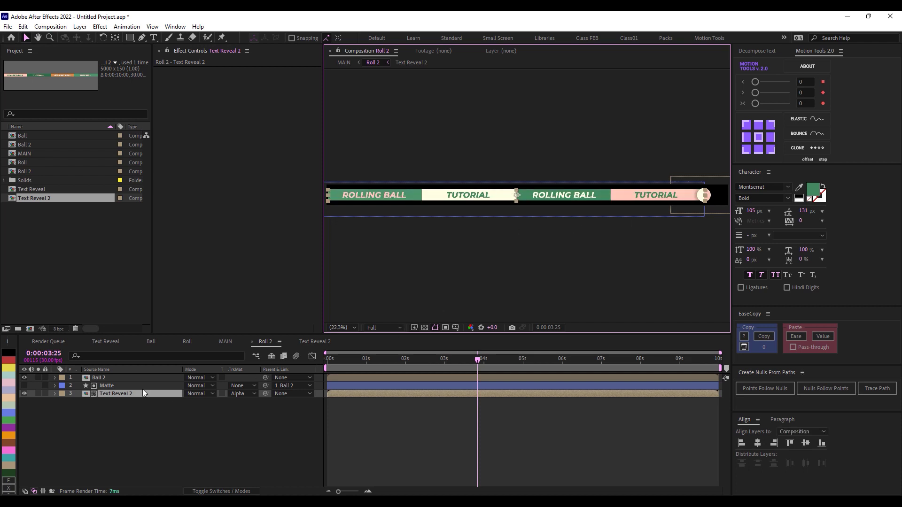
{"action": "left_click", "coordinate": [104, 377]}
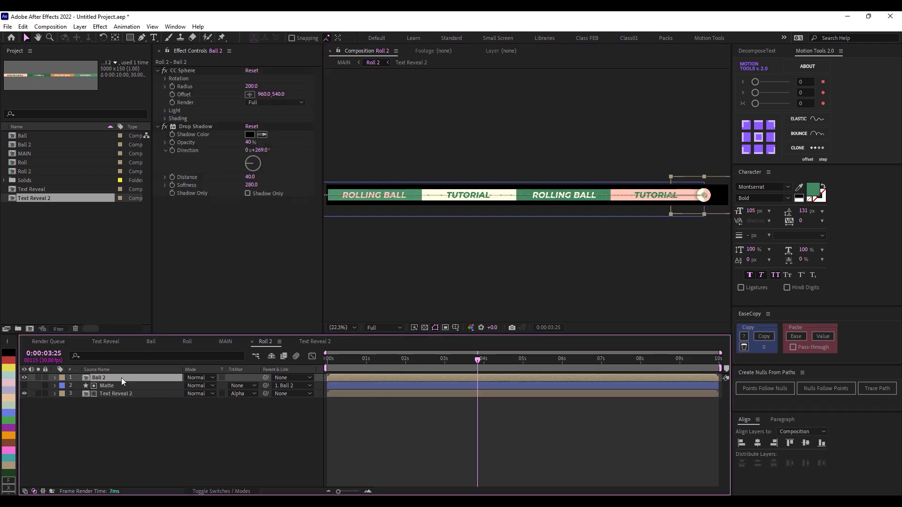
{"action": "double_click", "coordinate": [121, 378]}
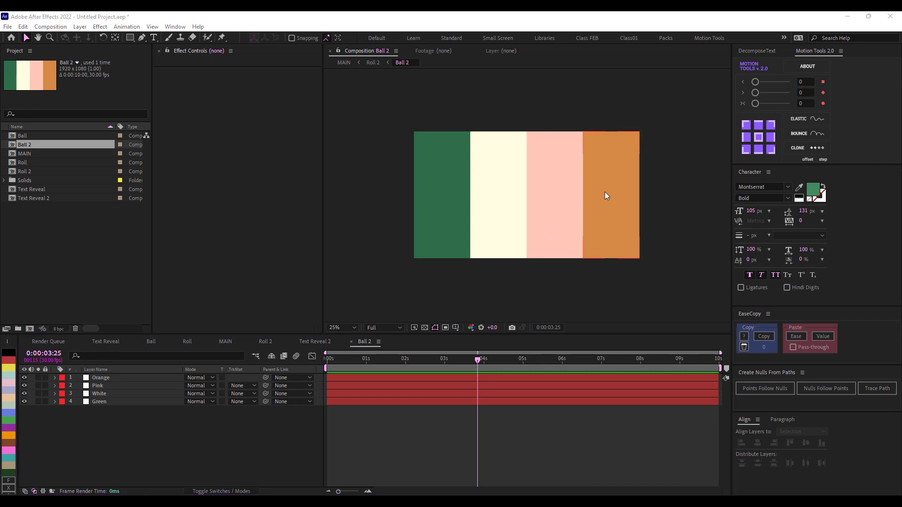
{"action": "left_click", "coordinate": [603, 215]}
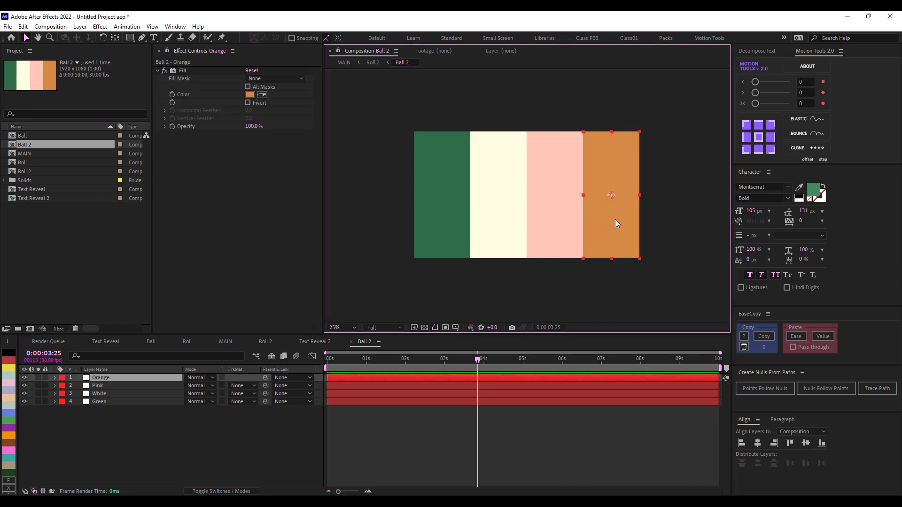
{"action": "left_click_drag", "start_coordinate": [618, 216], "coordinate": [562, 216]}
{"action": "left_click", "coordinate": [506, 216]}
{"action": "left_click_drag", "start_coordinate": [477, 216], "coordinate": [517, 216]}
{"action": "key", "text": "Tab"}
{"action": "left_click", "coordinate": [524, 424]}
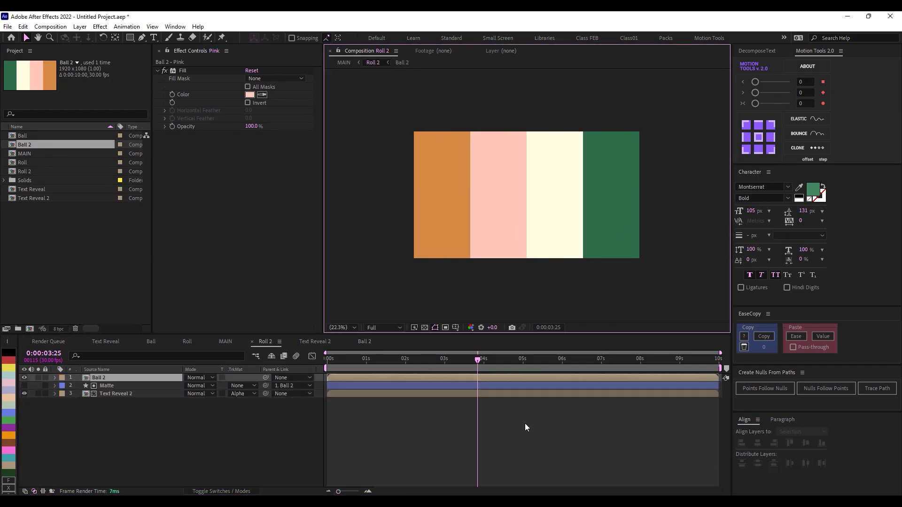
Return to the MAIN composition and preview the Roll and Roll 2 strips from 0:00:00:00.
{"action": "key", "text": "Tab"}
{"action": "left_click", "coordinate": [500, 424]}
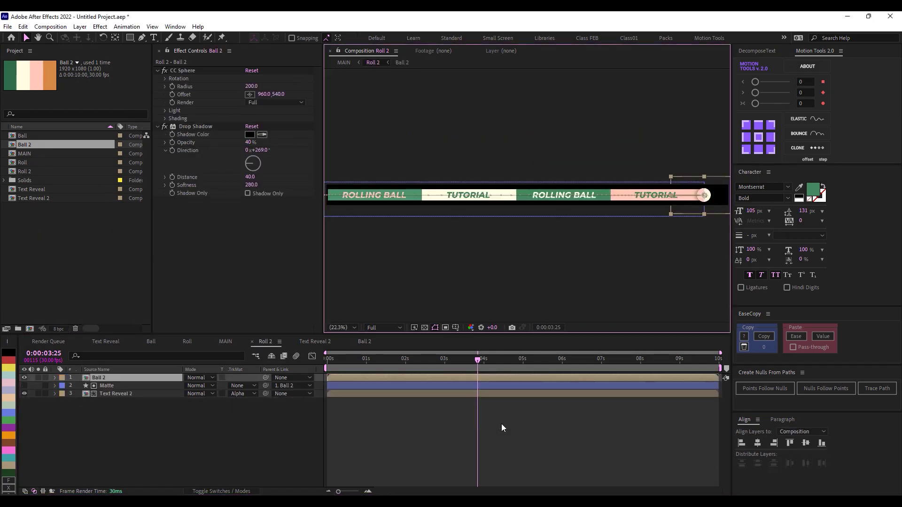
{"action": "left_click_drag", "start_coordinate": [494, 362], "coordinate": [328, 359]}
{"action": "left_click", "coordinate": [414, 447]}
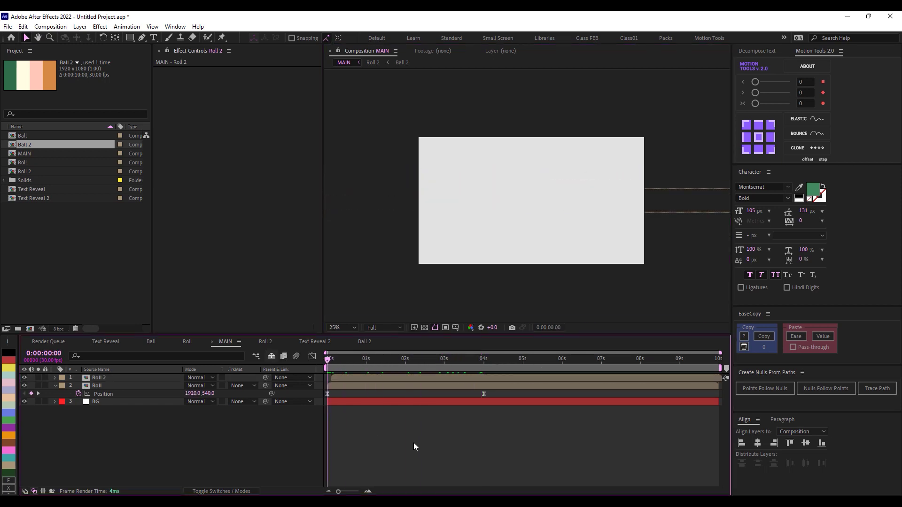
{"action": "key", "text": "space"}
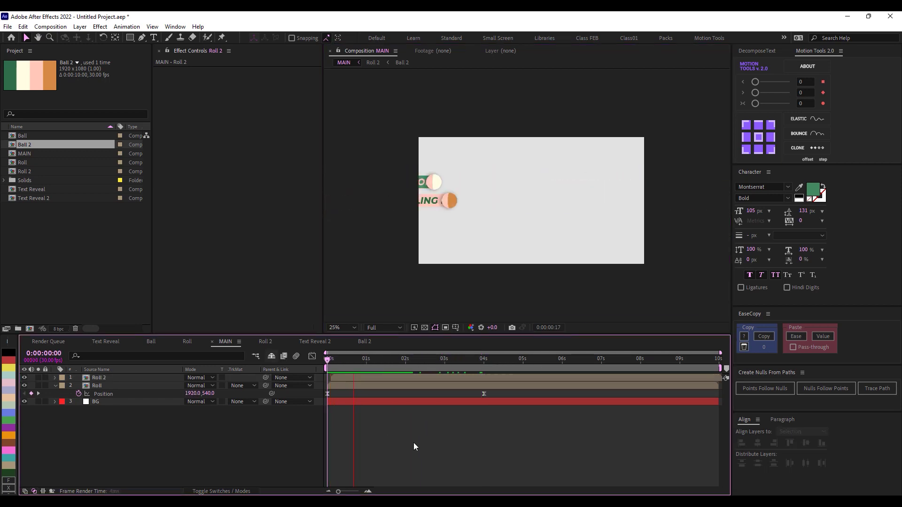